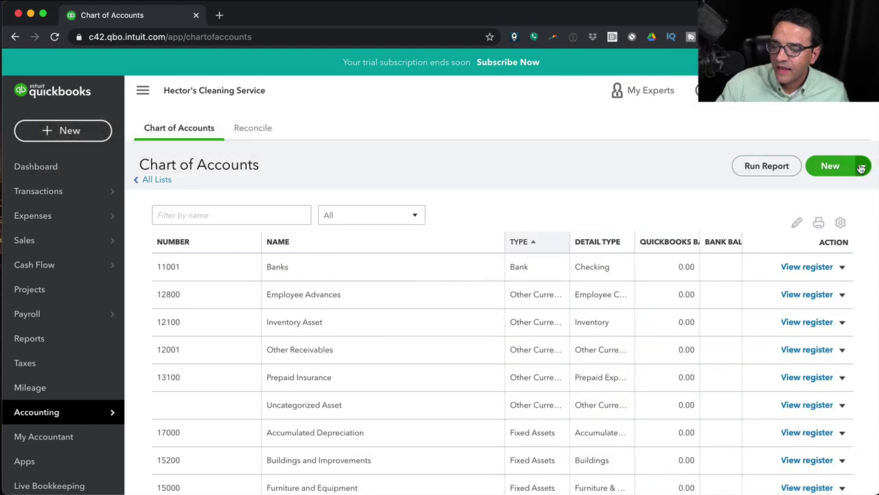
Start a new account and review the available account types and the detail types for Bank.
mouse_move(29, 417)
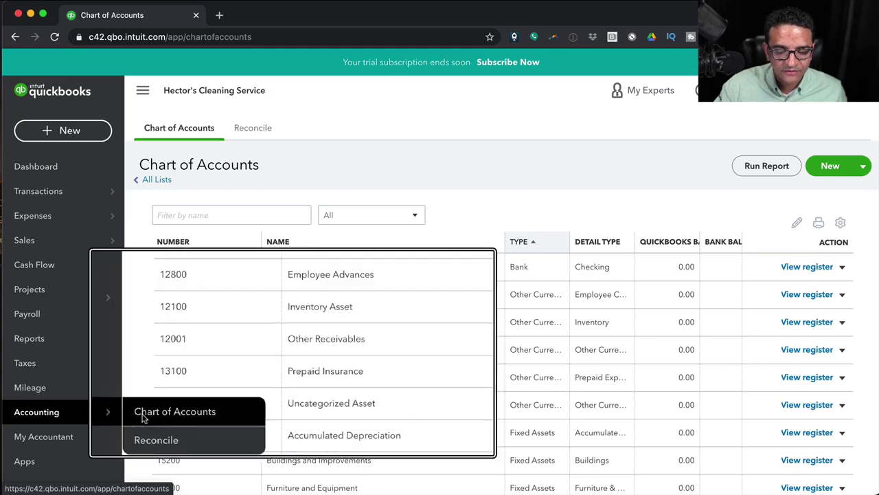
left_click(840, 168)
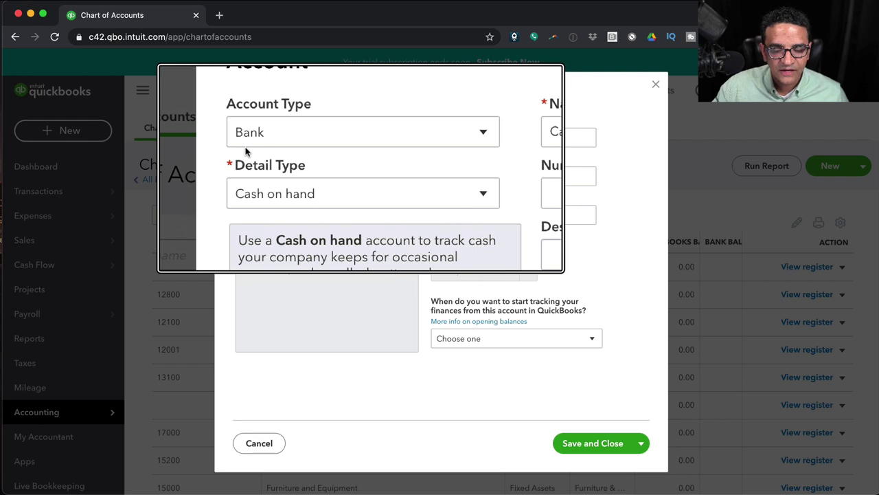
left_click(266, 140)
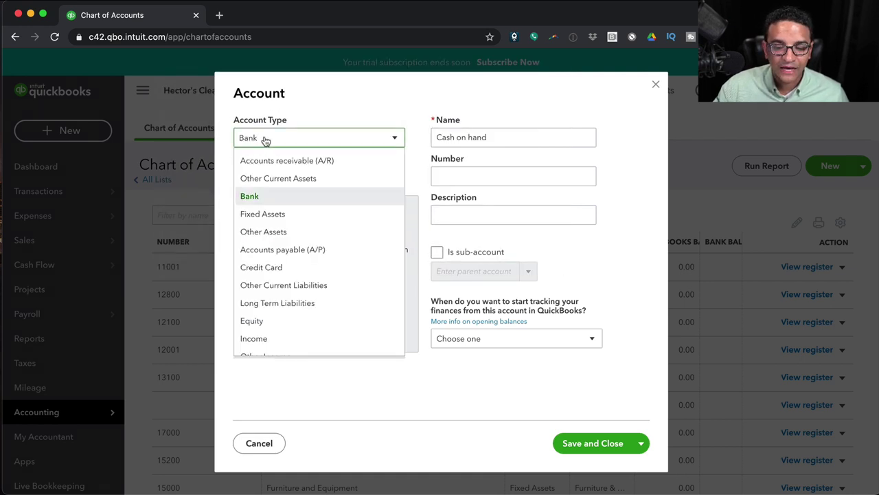
left_click(265, 138)
left_click(282, 182)
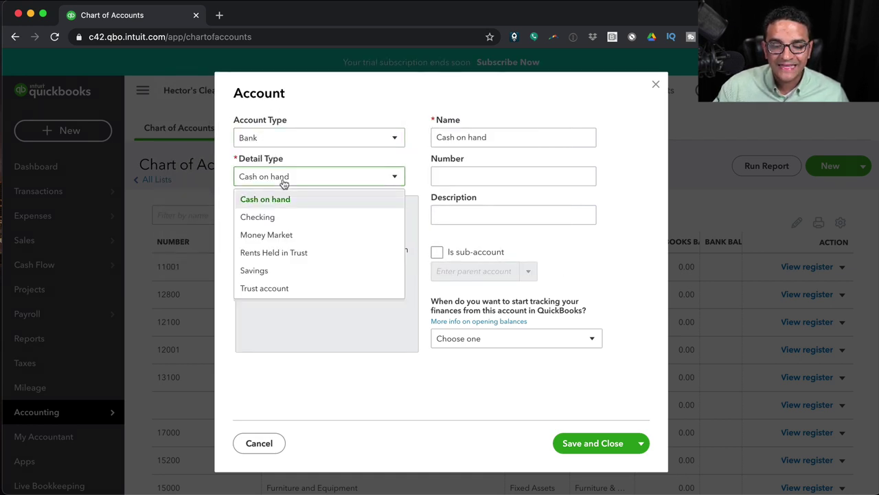
left_click(284, 183)
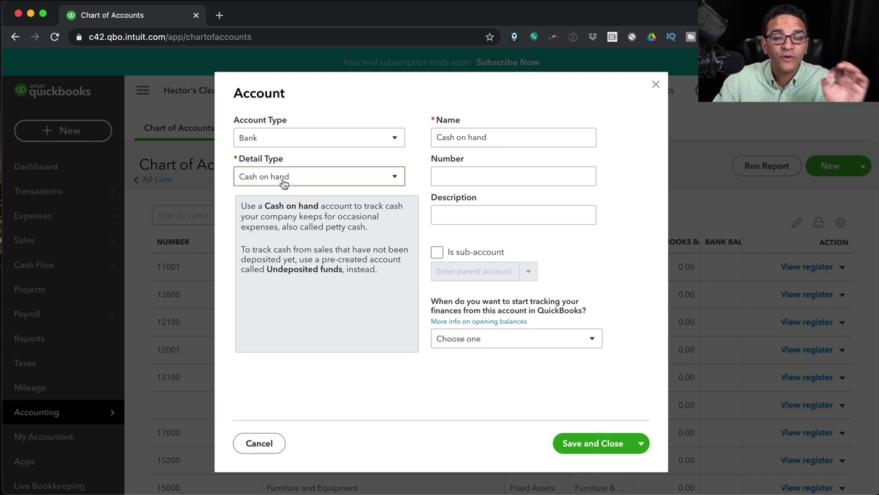
Compare the new account form for the Equity, Credit Card and Bank types, and view the options for when to start tracking finances.
left_click(350, 140)
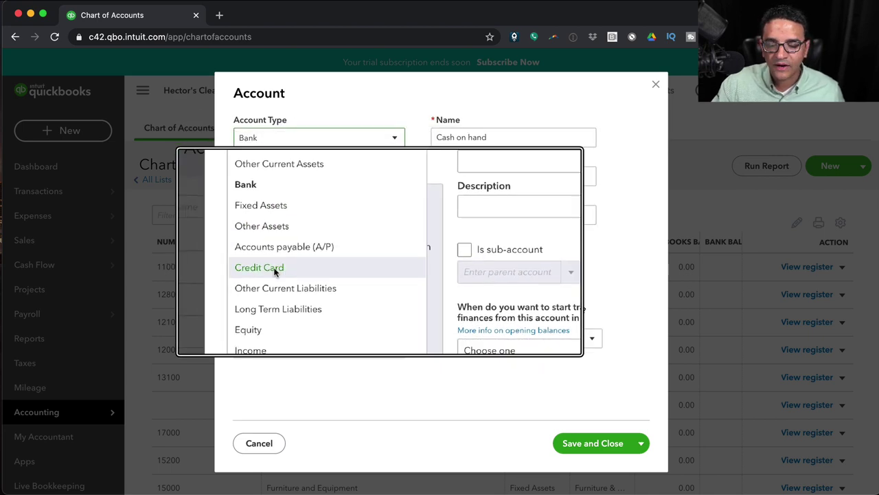
left_click(271, 320)
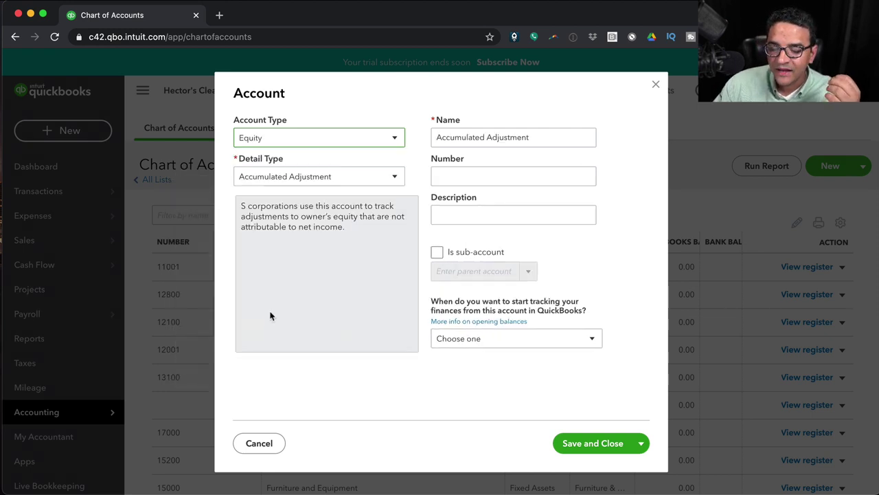
left_click(303, 143)
left_click(276, 267)
left_click(294, 141)
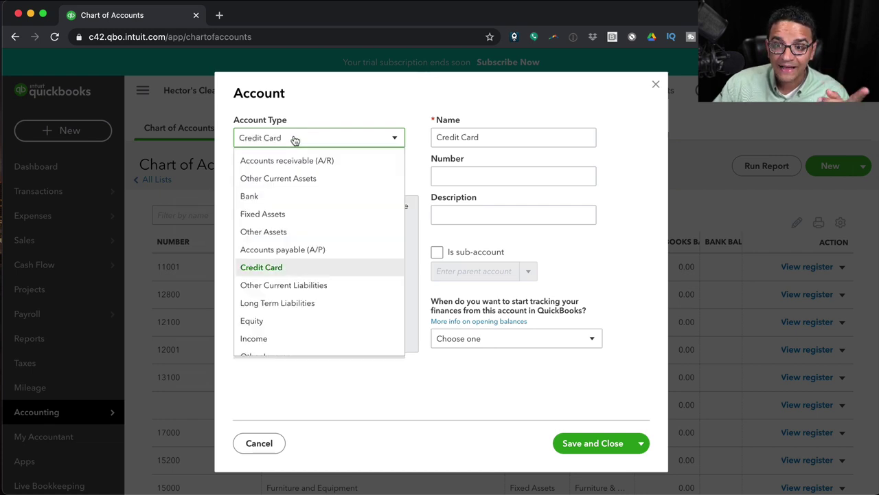
left_click(296, 204)
left_click(562, 338)
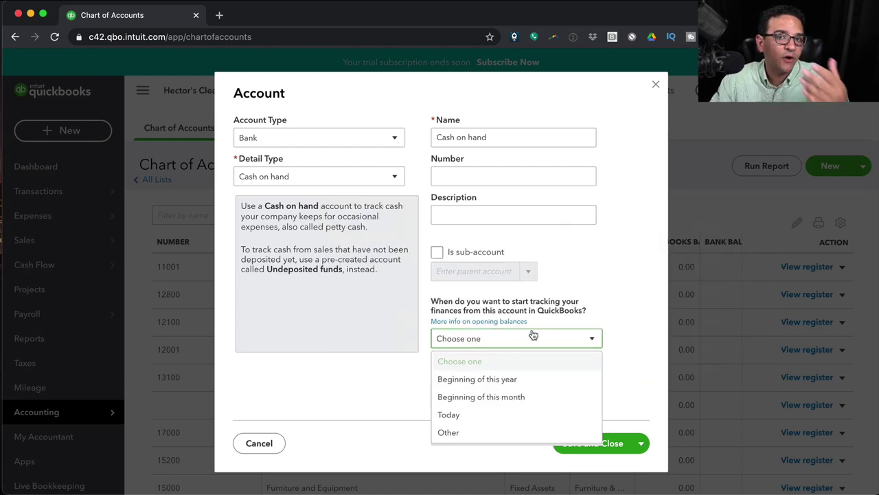
left_click(637, 287)
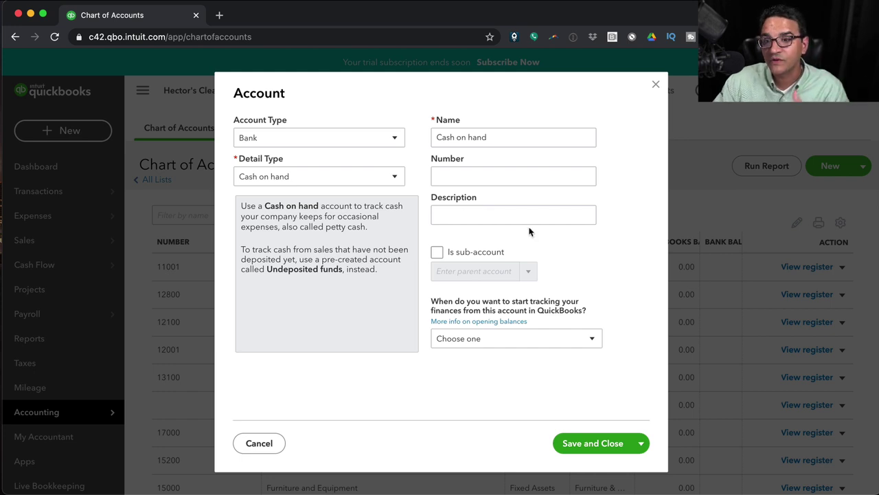
Change the new account's type to Other Expense and after that to Fixed Assets to compare their fields.
left_click(325, 145)
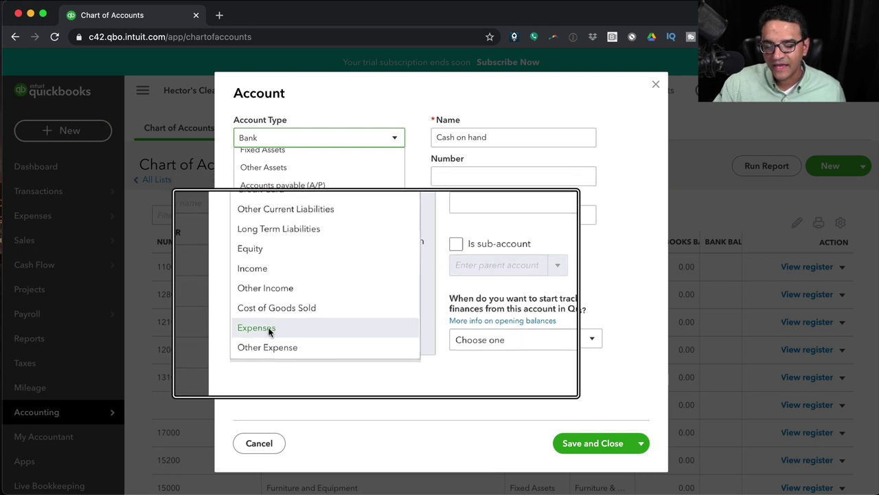
left_click(272, 350)
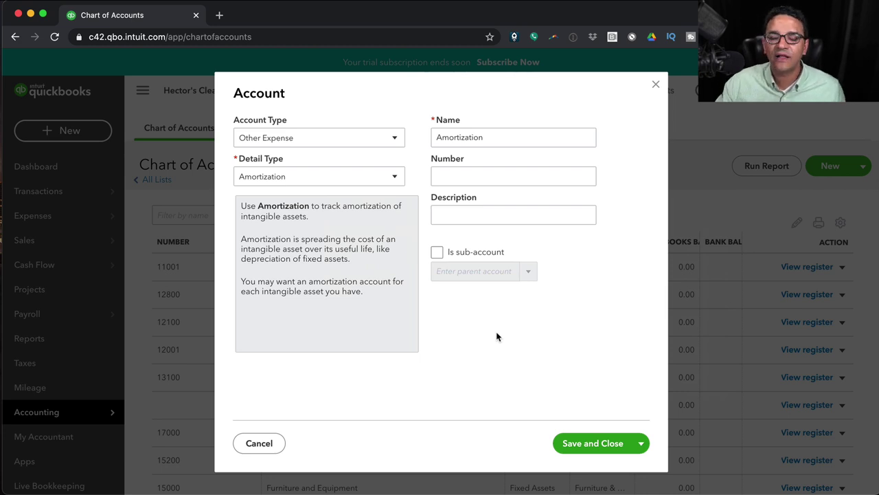
left_click(310, 140)
scroll(316, 206, "up", 3)
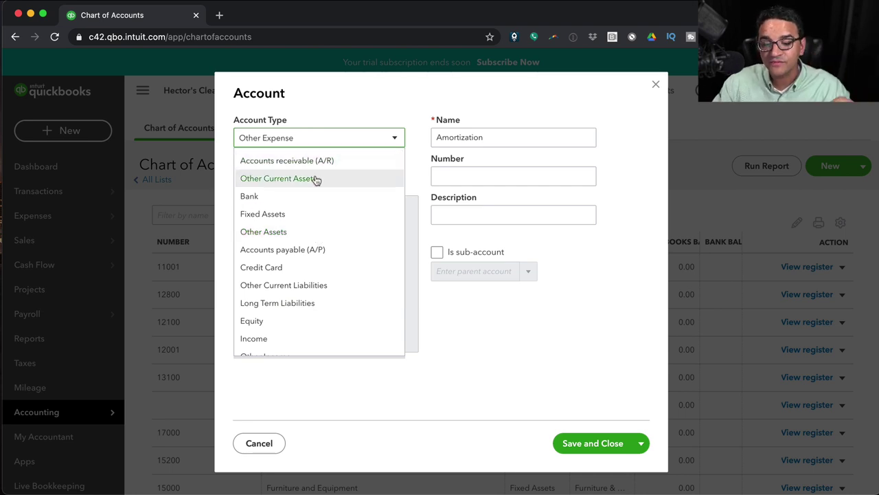
left_click(266, 213)
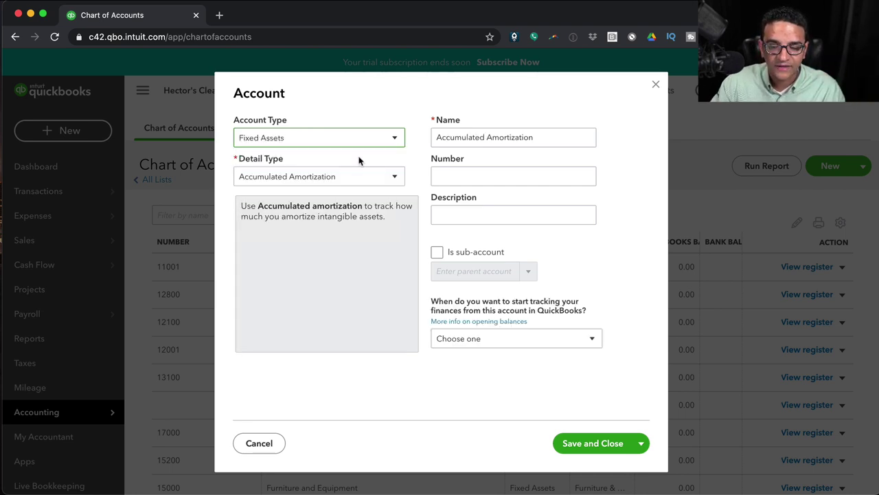
Review the detail types offered for Fixed Assets and close the new account form without saving.
left_click(384, 182)
scroll(363, 244, "down", 3)
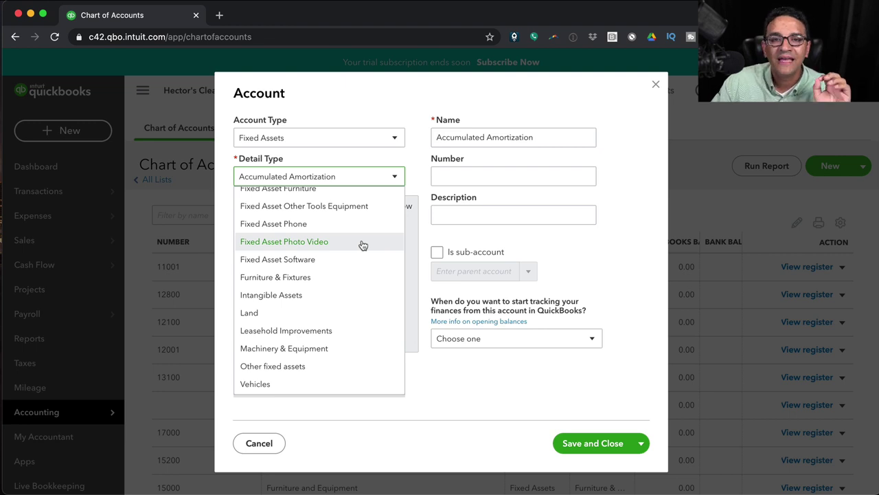
left_click(382, 182)
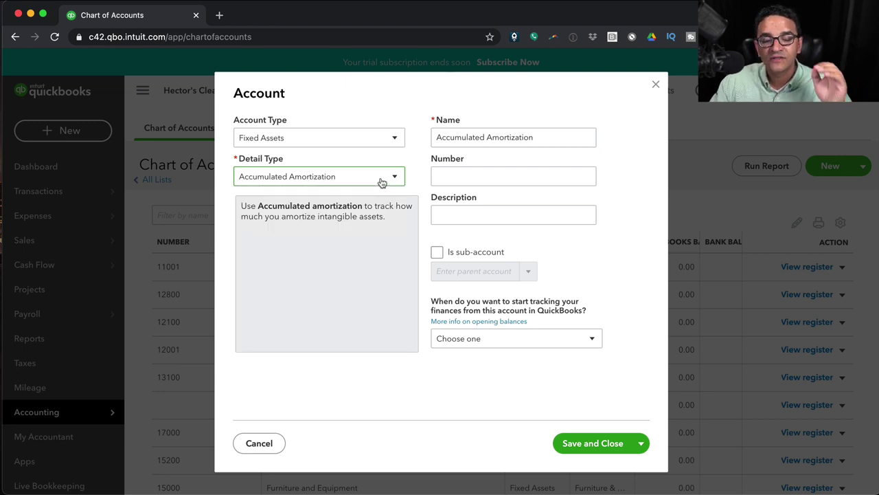
left_click(382, 181)
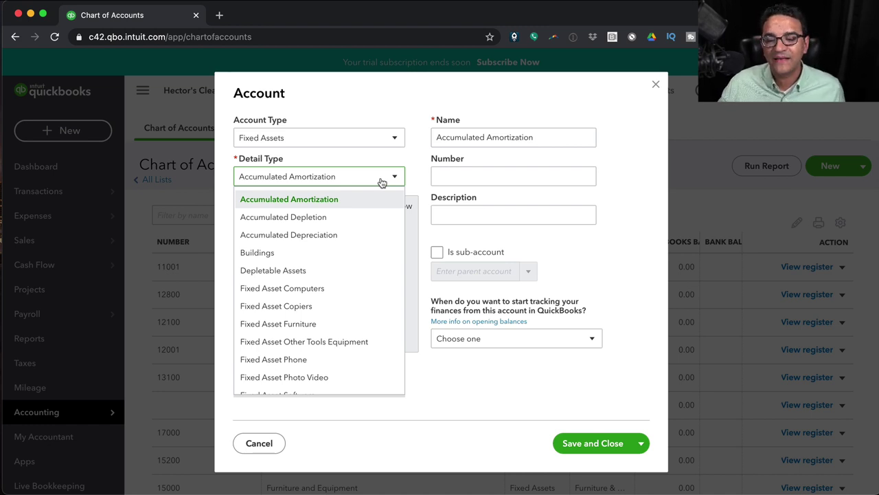
left_click(390, 157)
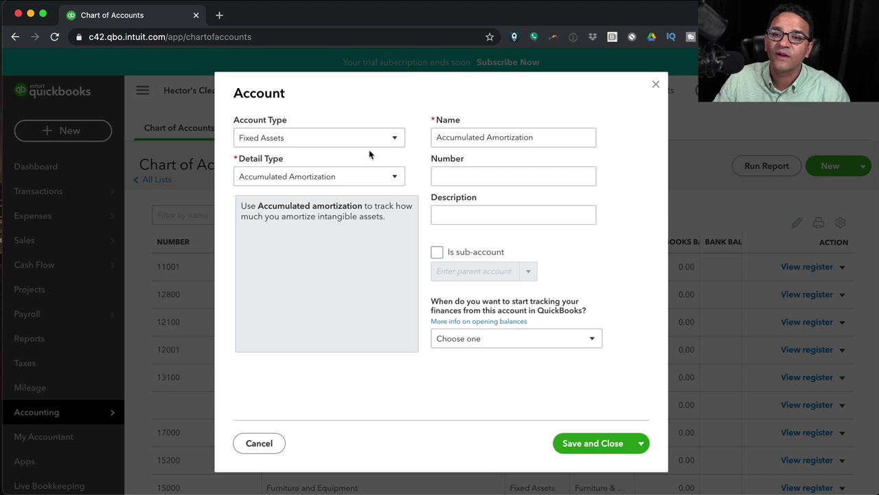
left_click(655, 86)
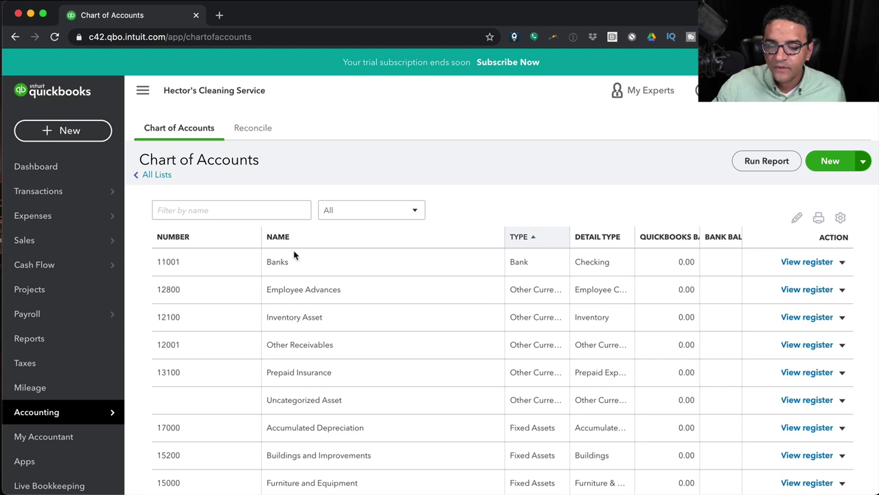
Examine the chart of accounts by type, comparing which accounts have a balance and register and which only offer a report.
scroll(532, 273, "down", 2)
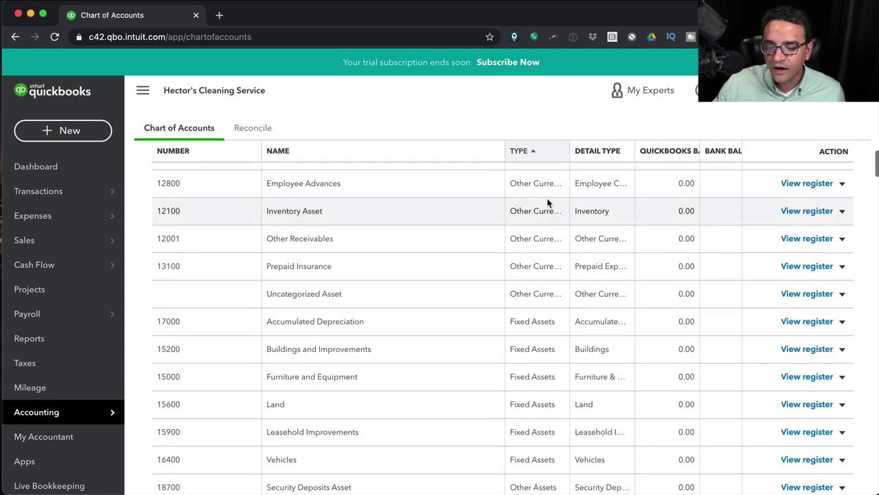
scroll(546, 186, "up", 1)
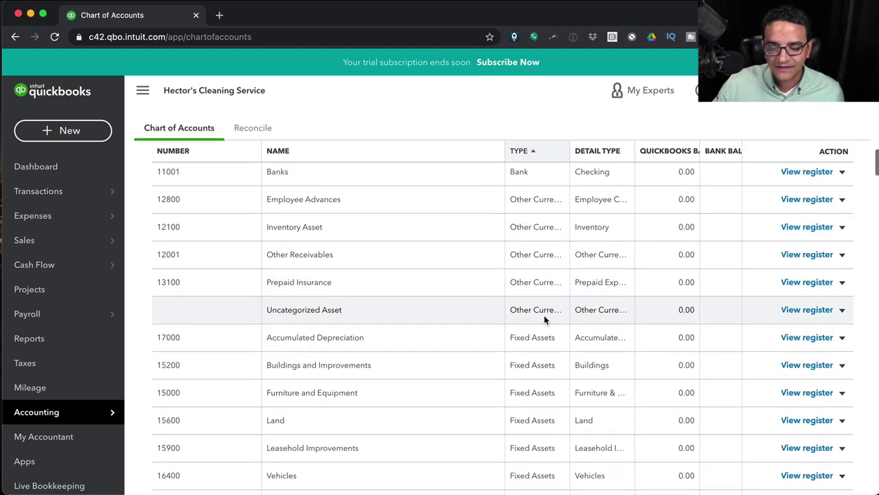
scroll(517, 323, "down", 3)
scroll(542, 385, "down", 9)
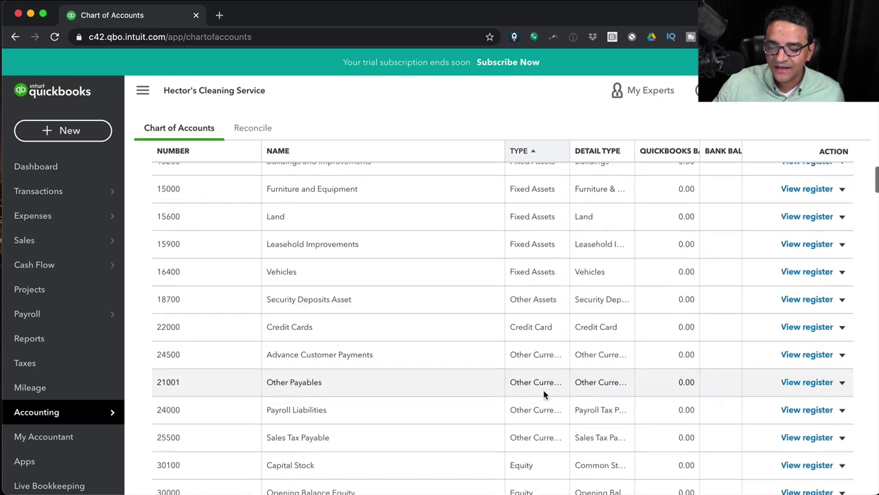
scroll(541, 401, "down", 15)
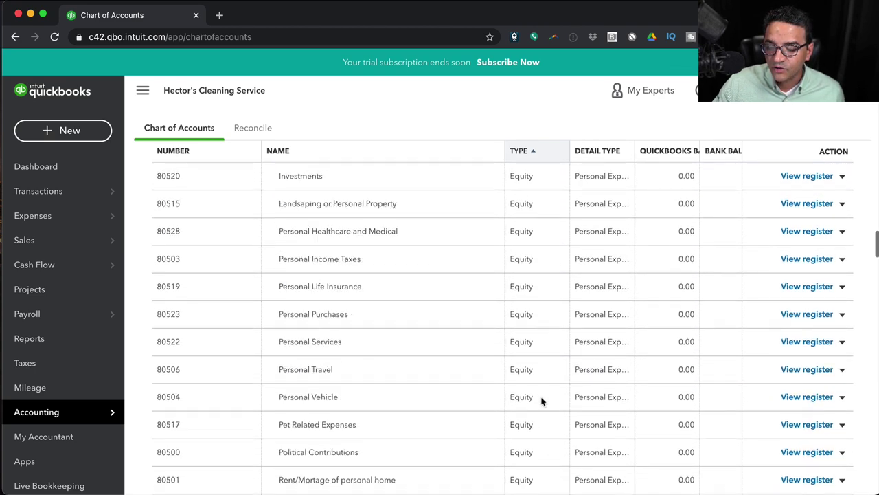
scroll(542, 397, "up", 5)
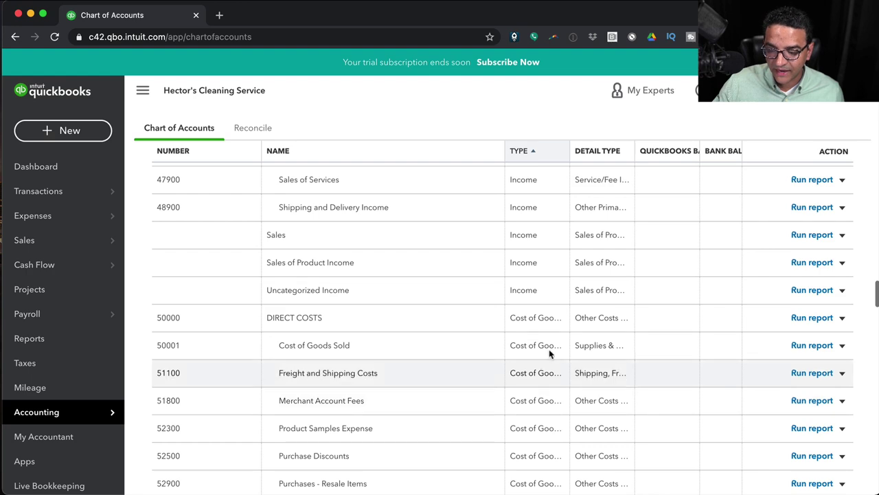
scroll(550, 345, "up", 5)
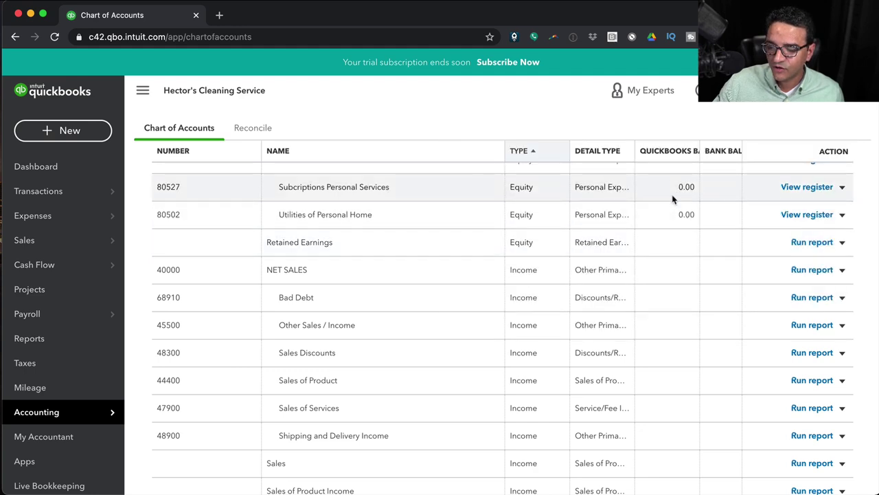
scroll(679, 206, "up", 5)
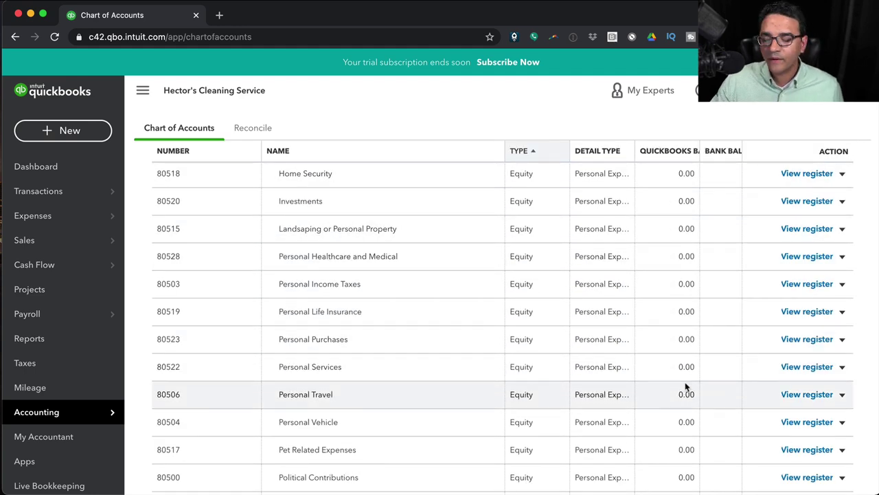
scroll(685, 386, "down", 3)
scroll(685, 386, "down", 5)
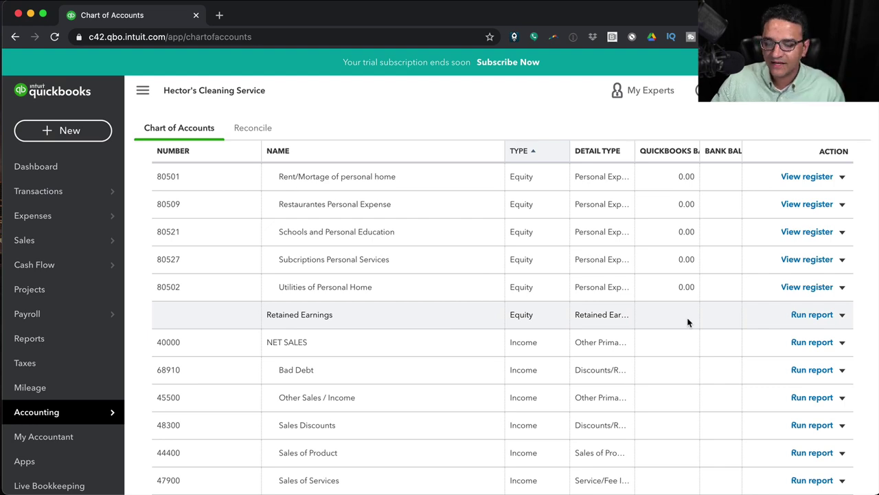
scroll(688, 322, "up", 15)
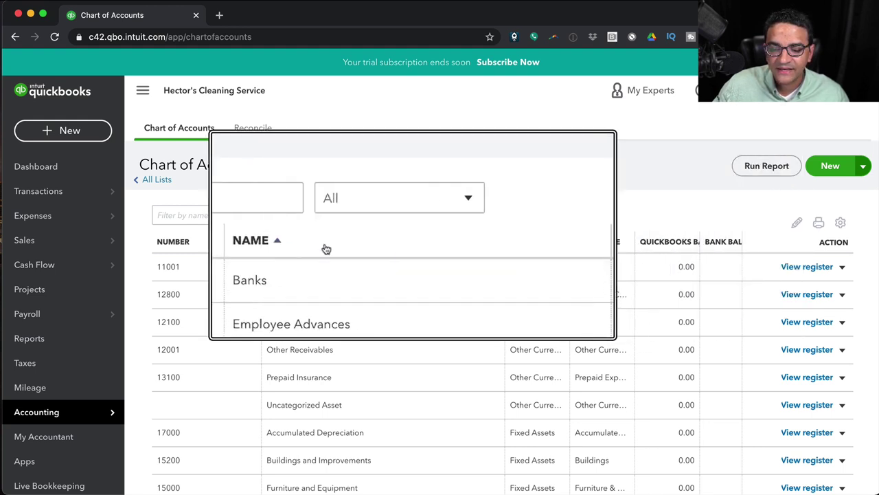
Sort the chart of accounts by name, and after that by QuickBooks balance.
left_click(283, 244)
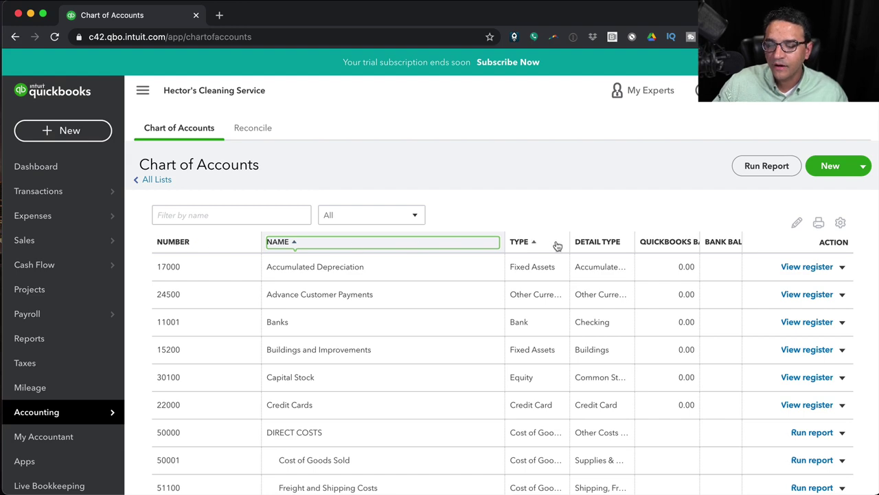
left_click(677, 244)
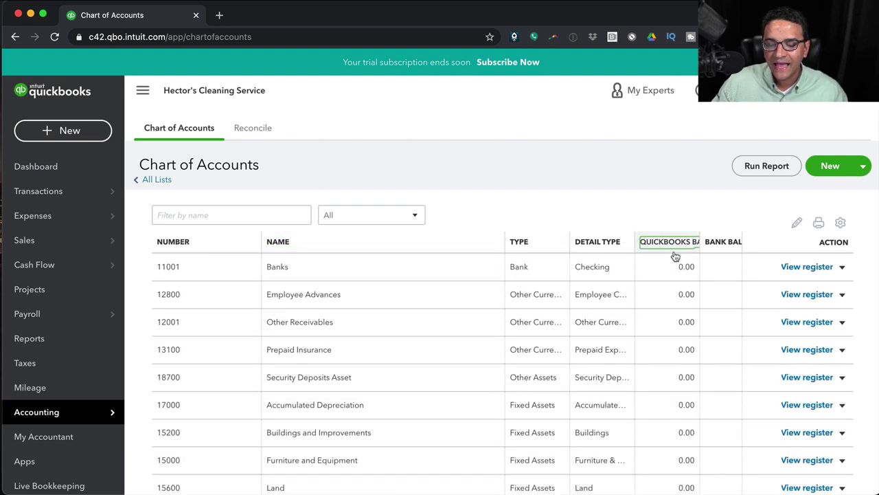
scroll(689, 304, "down", 5)
scroll(689, 305, "up", 5)
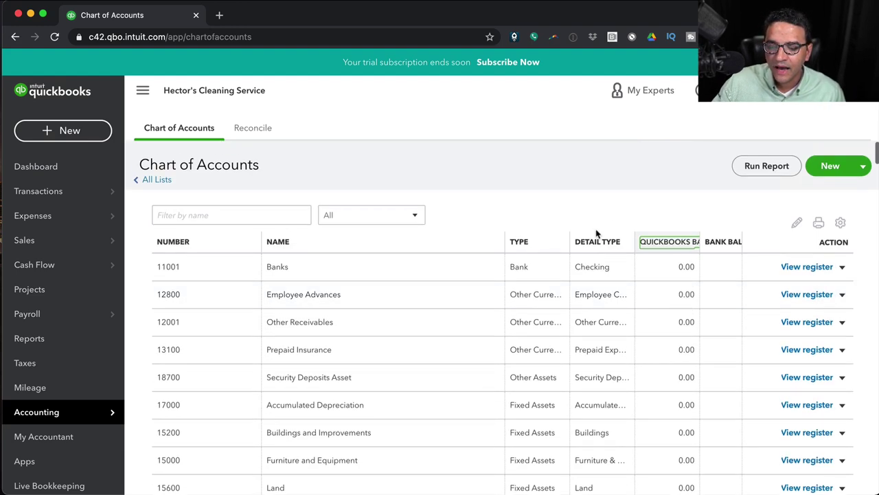
Sort the chart of accounts by name, look through the mixed account types, and return to sorting by type.
left_click(302, 242)
scroll(618, 330, "down", 10)
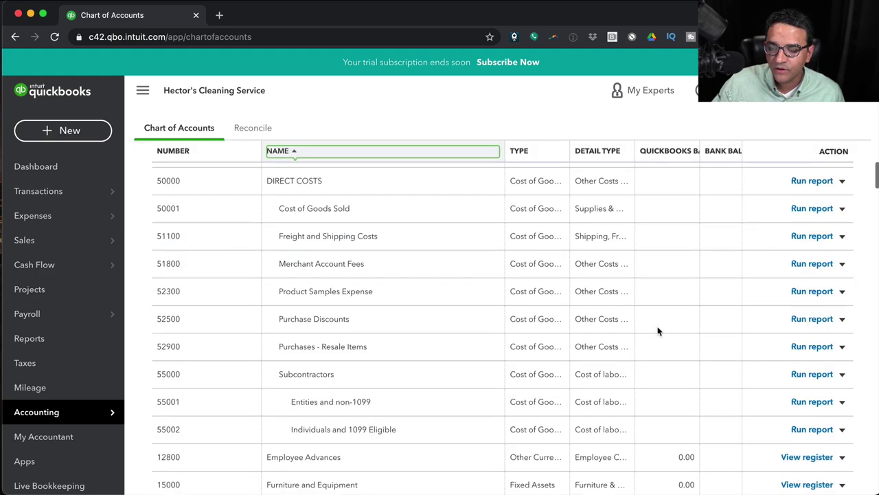
scroll(657, 331, "down", 15)
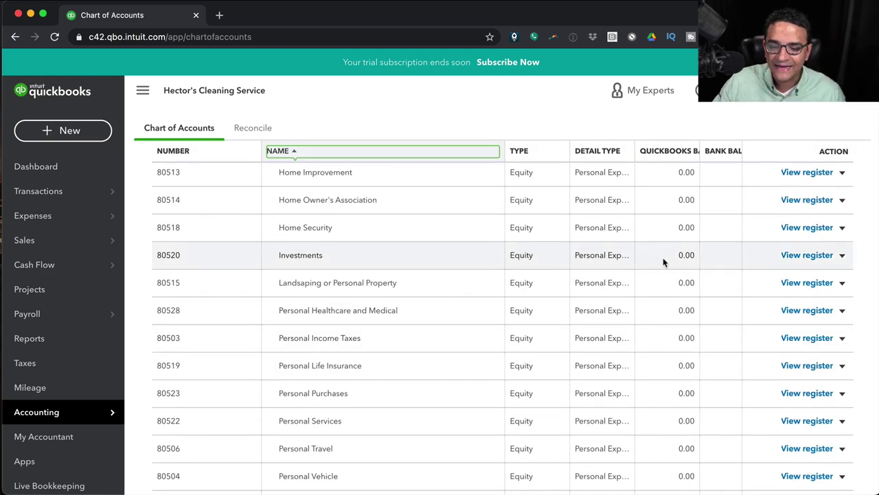
scroll(663, 261, "up", 20)
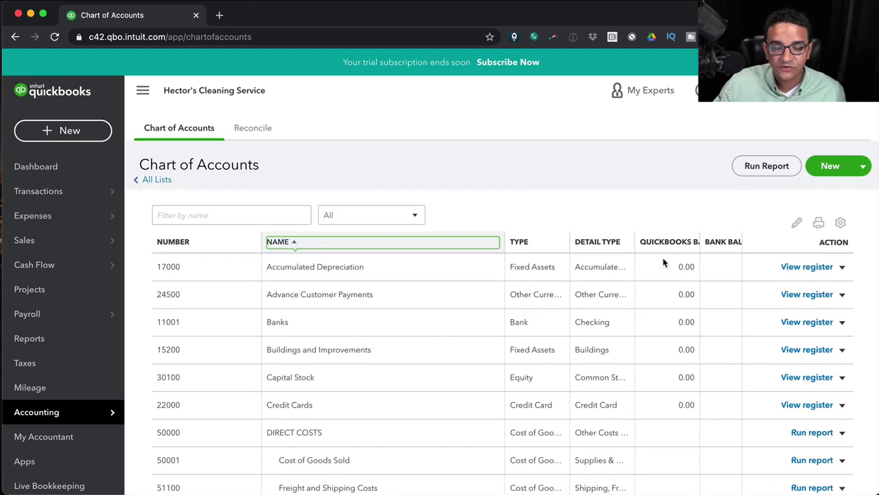
scroll(530, 248, "down", 10)
scroll(530, 248, "up", 10)
left_click(529, 248)
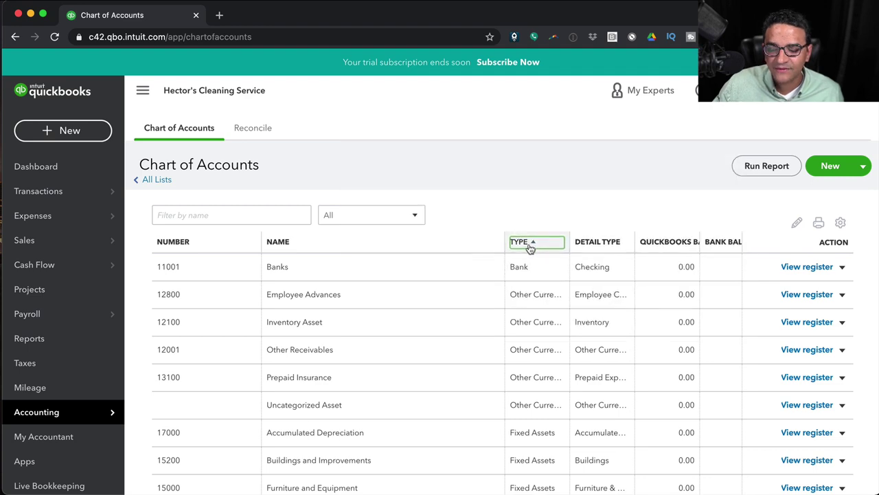
Look through the chart of accounts in type order, from the bank and asset accounts down to the equity accounts.
scroll(701, 340, "down", 3)
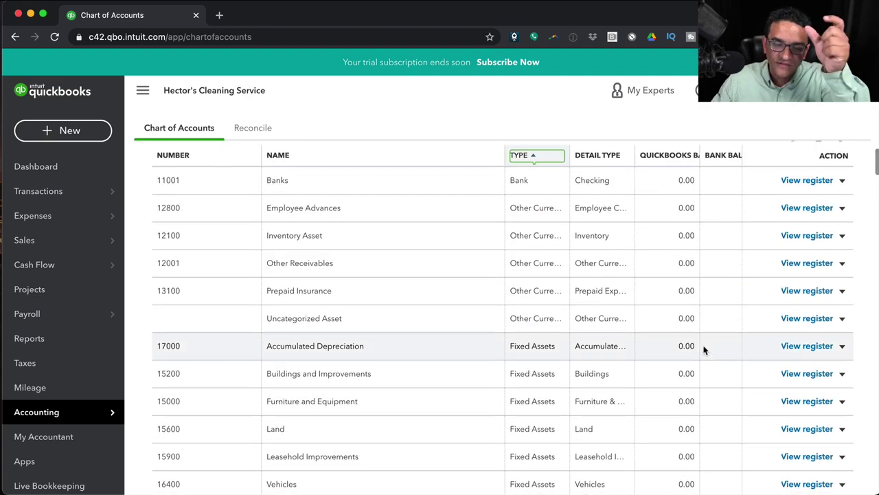
scroll(703, 350, "down", 15)
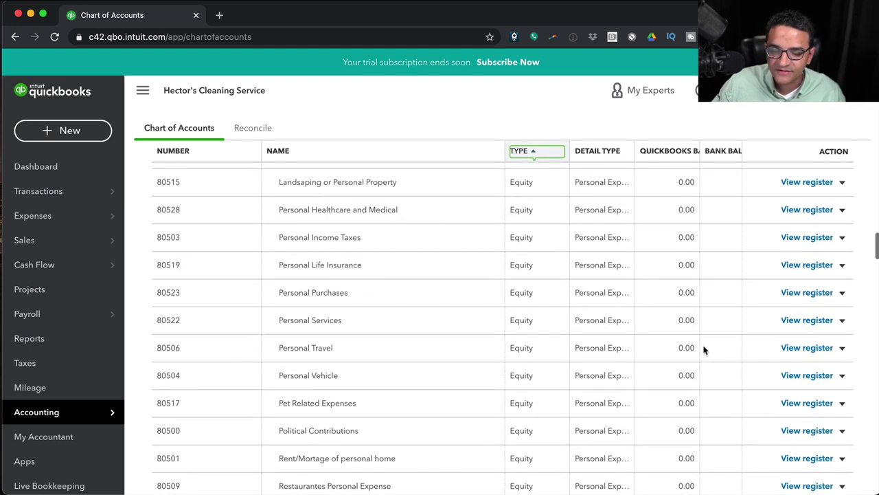
scroll(703, 350, "down", 11)
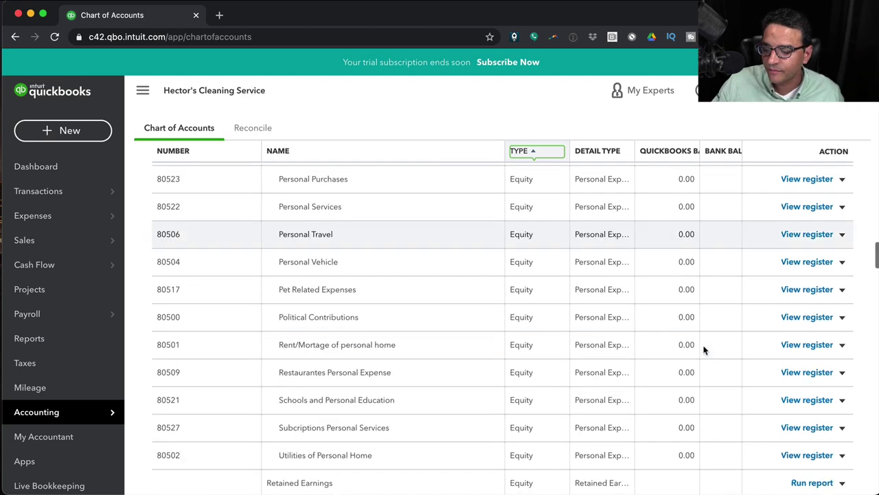
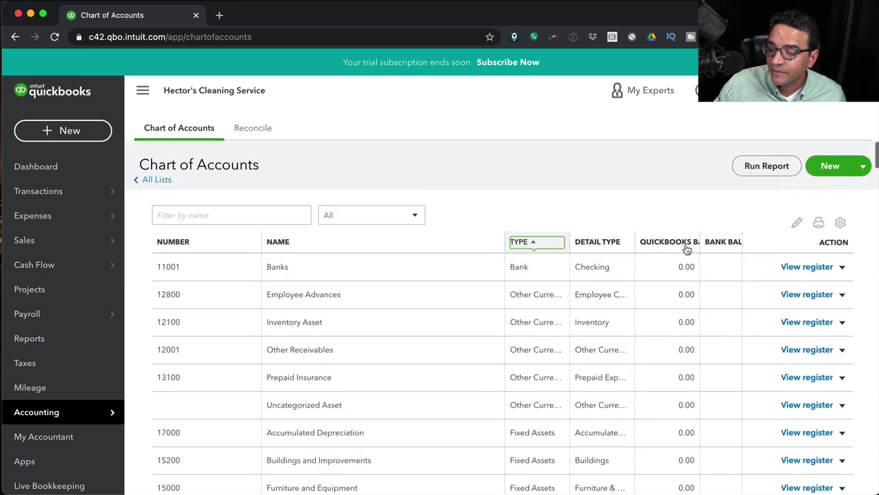
Open a new account form and inspect the account type choice for a Bank account.
left_click(831, 166)
left_click(472, 176)
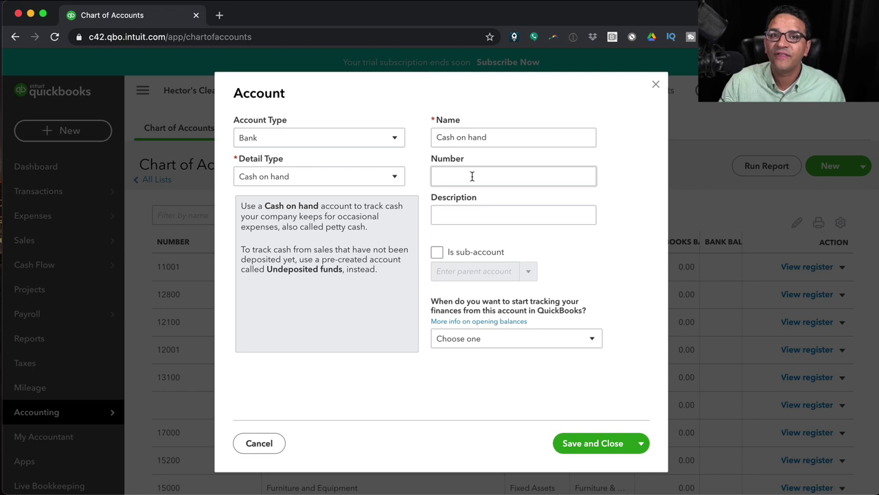
left_click(278, 145)
left_click(278, 145)
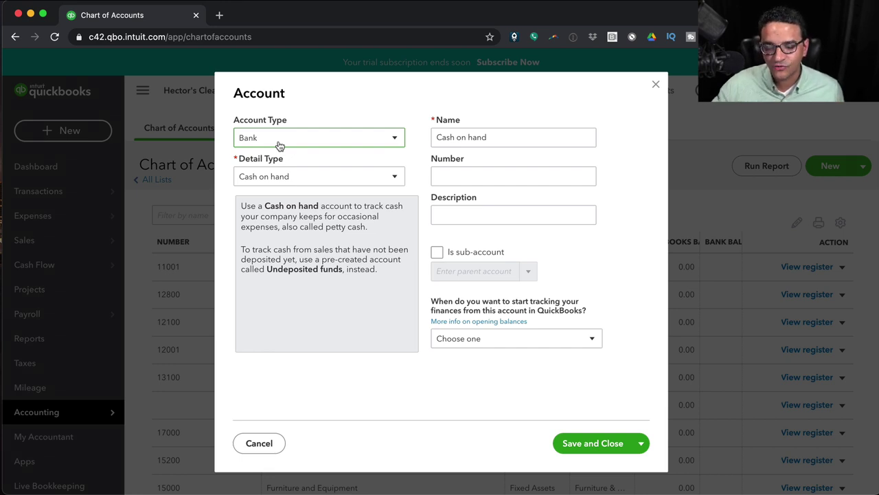
left_click(278, 145)
left_click(277, 145)
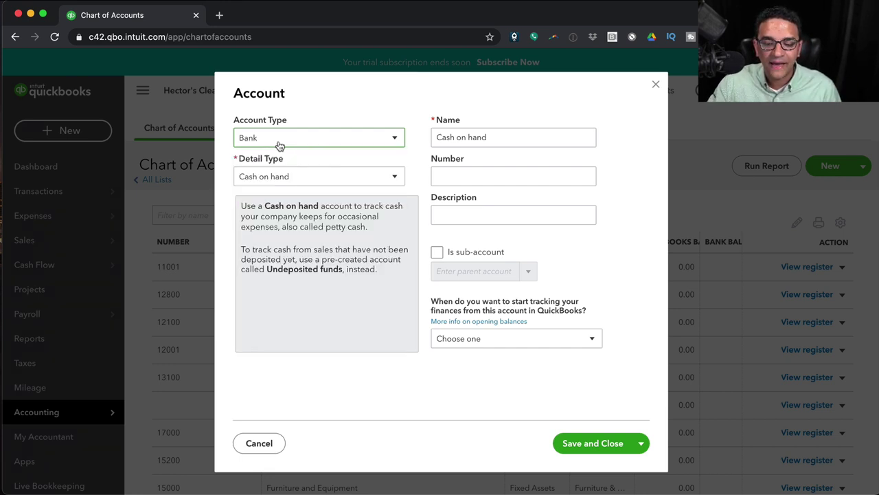
Set the Bank account's detail type to Money Market and name the account Petty Cash.
left_click(286, 181)
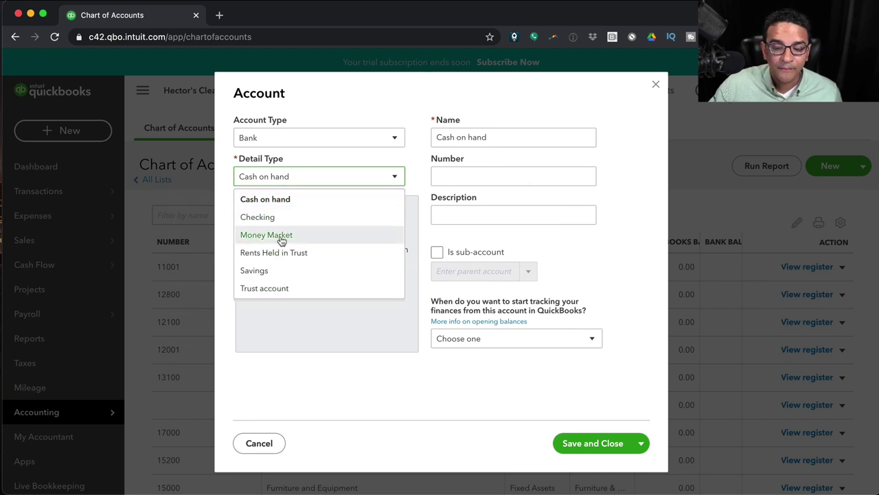
left_click(281, 240)
left_click(506, 137)
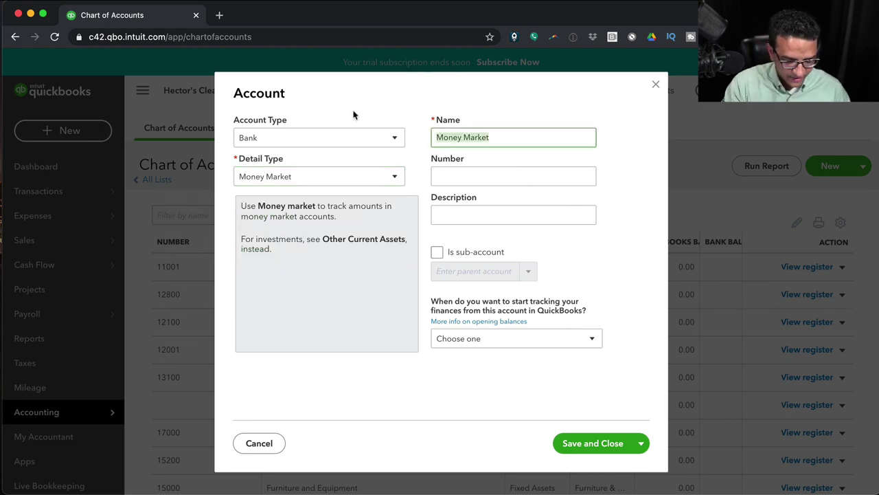
type("PEtty Cash")
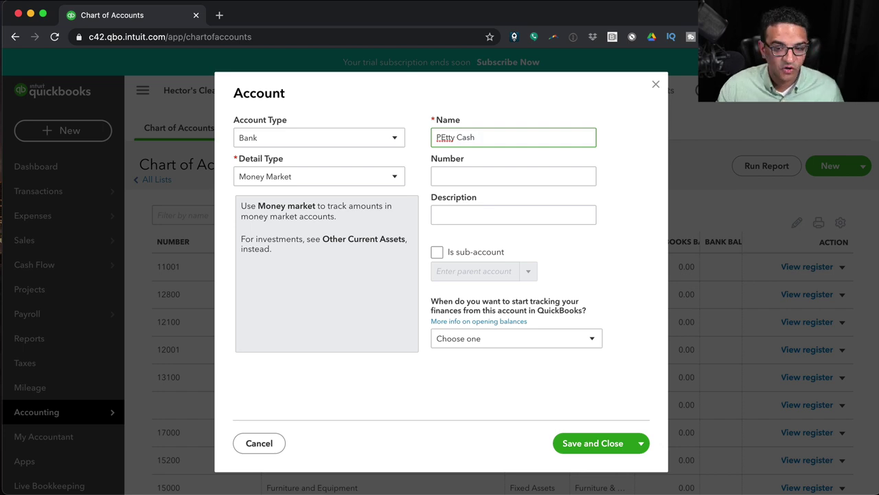
left_click(445, 137)
key("BackSpace")
type("e")
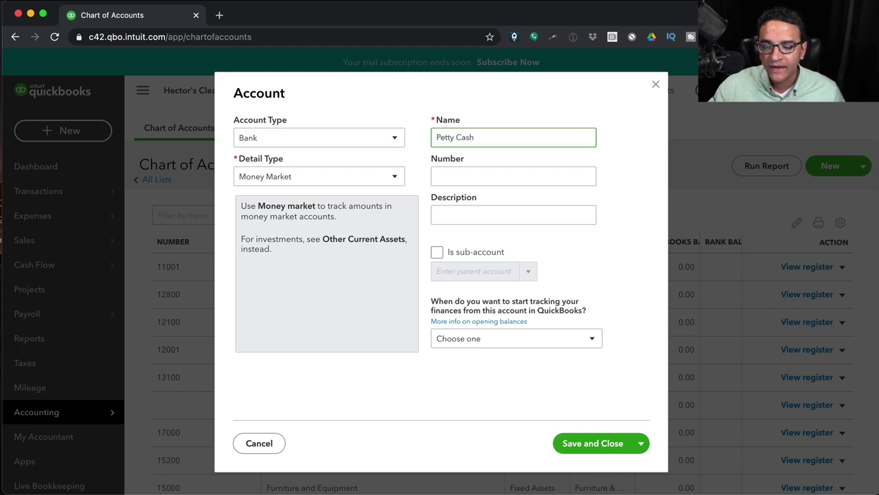
Compare the account type and detail type choices for the Petty Cash account, and close the form without saving.
left_click(325, 136)
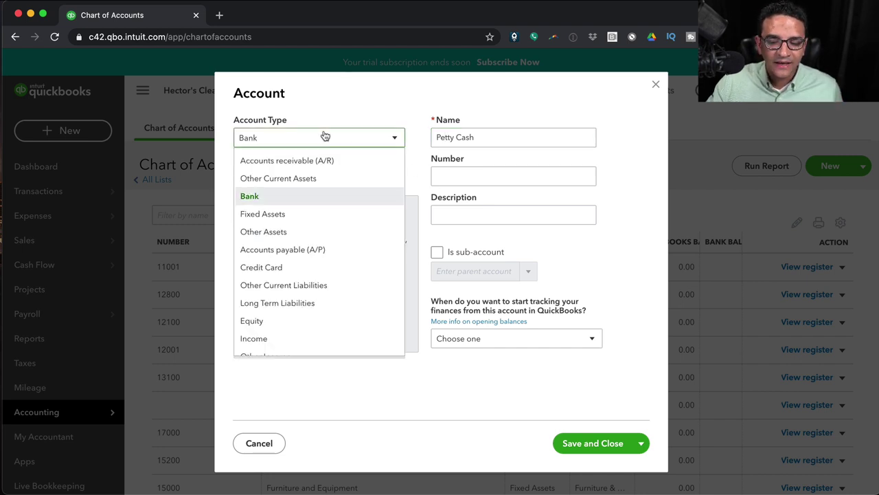
left_click(268, 142)
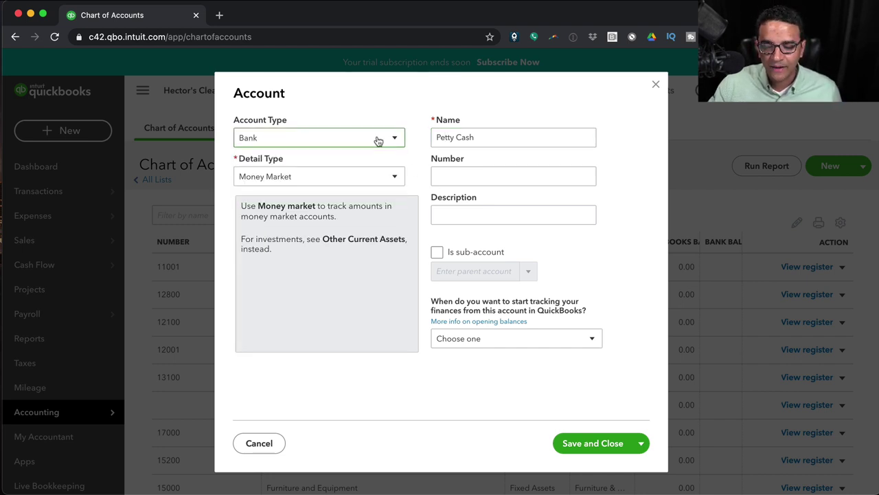
left_click(354, 177)
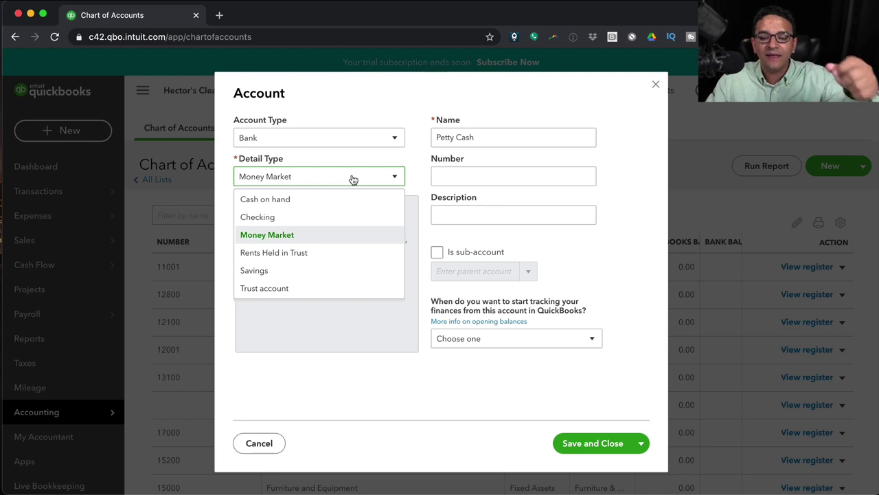
left_click(259, 450)
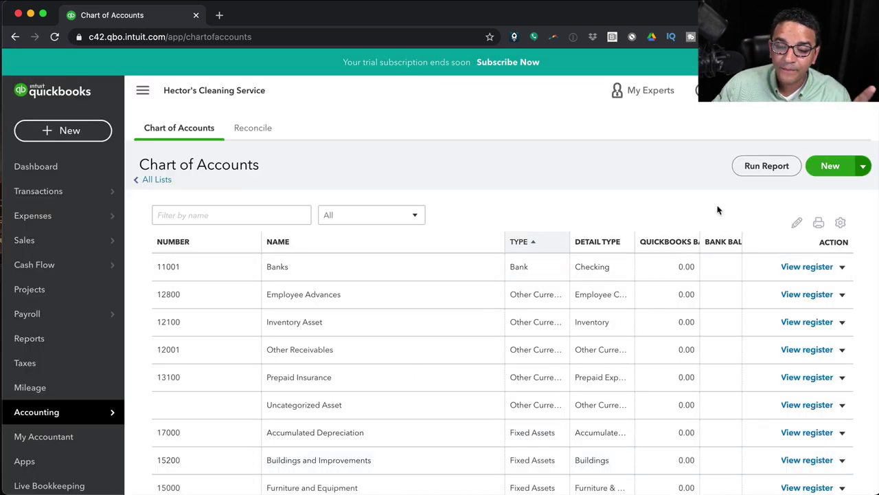
Open another new account form and review the detail types offered for a Bank account.
left_click(833, 168)
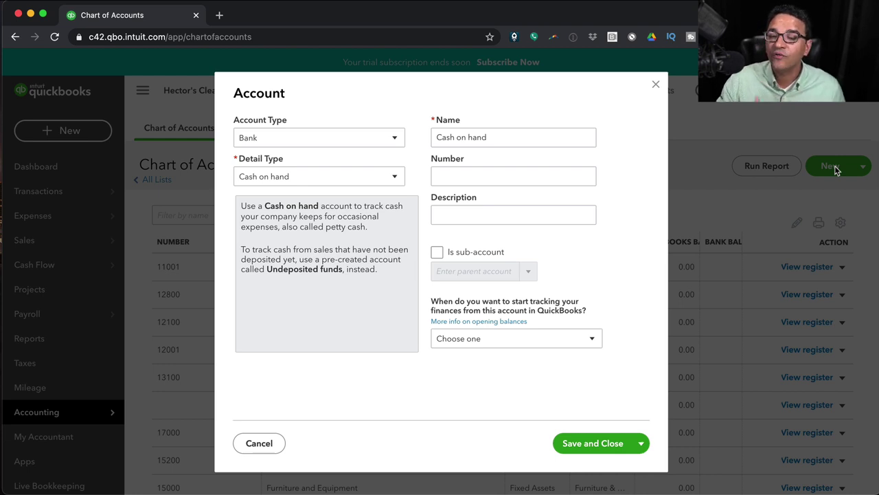
triple_click(508, 136)
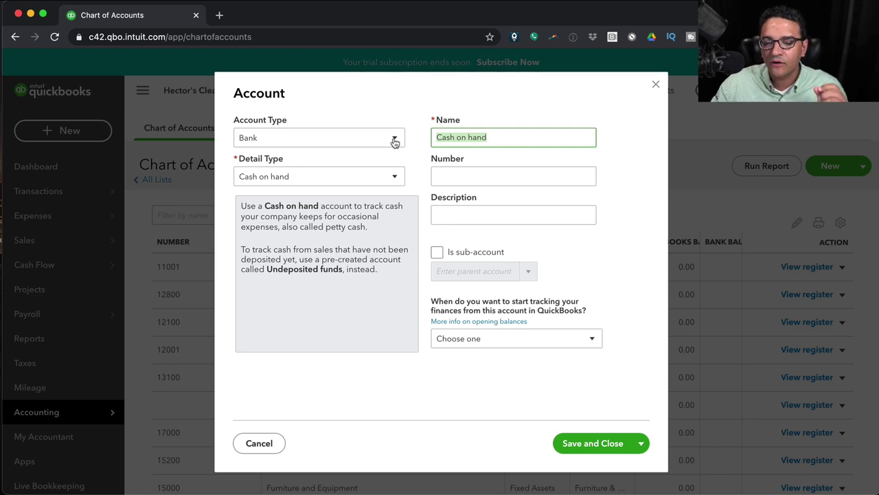
left_click(395, 139)
left_click(395, 140)
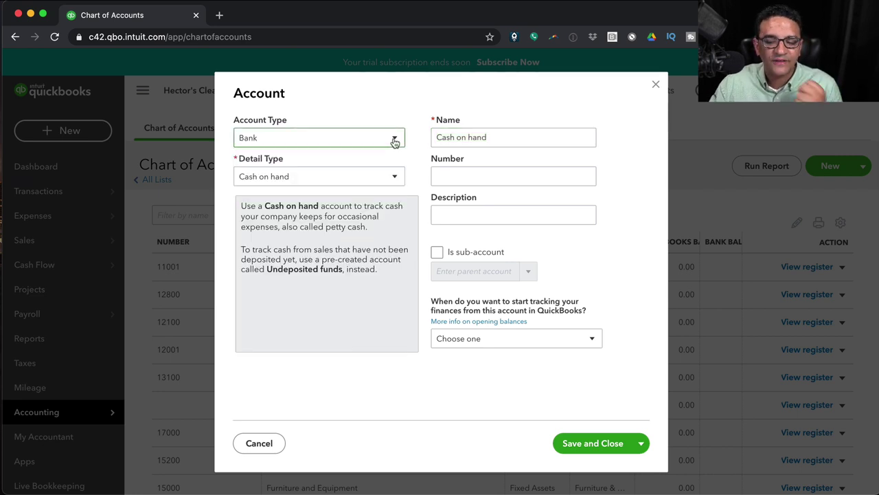
left_click(395, 176)
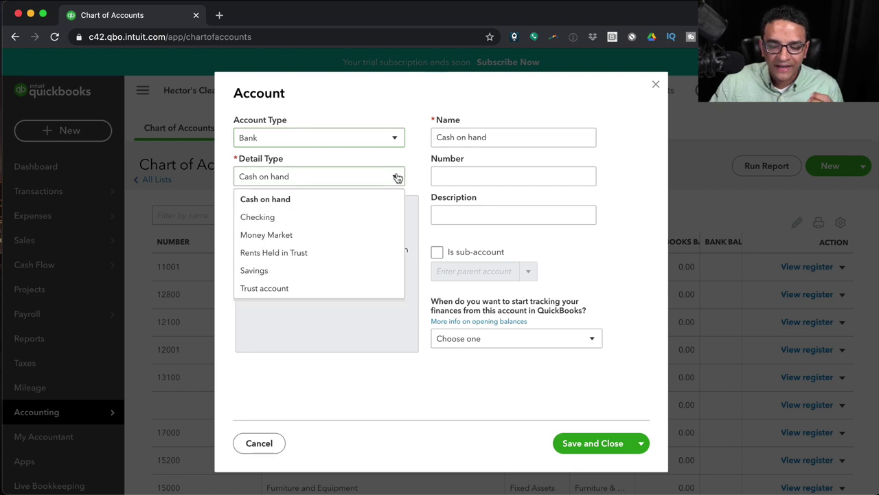
Try the Savings, Rents Held in Trust, Checking and Trust account detail types in turn, comparing how each fills the account name.
left_click(269, 272)
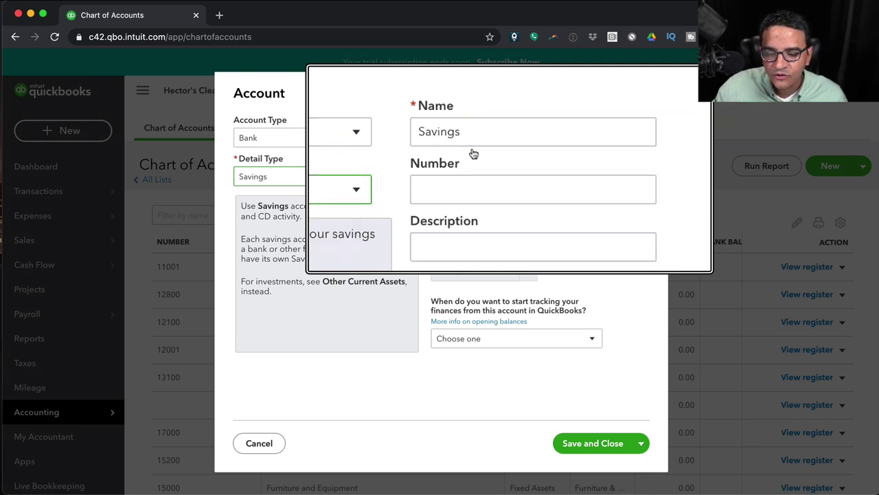
left_click(314, 182)
left_click(295, 252)
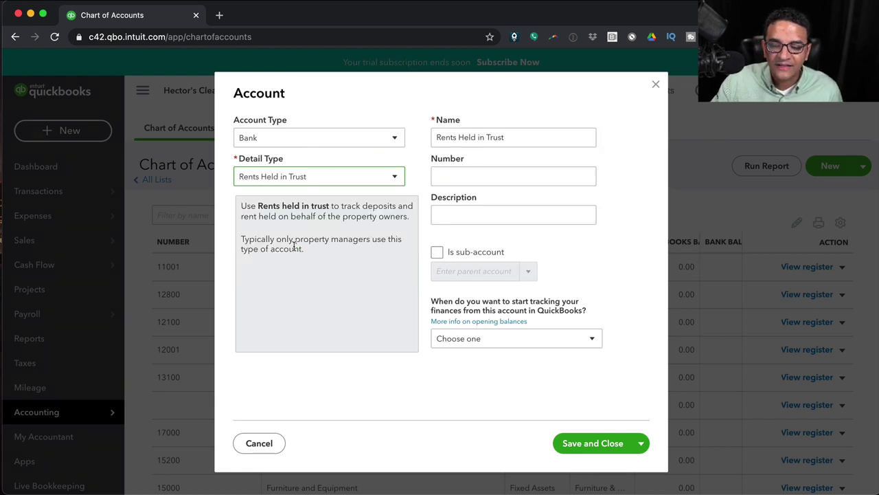
left_click(288, 177)
left_click(270, 224)
left_click(283, 180)
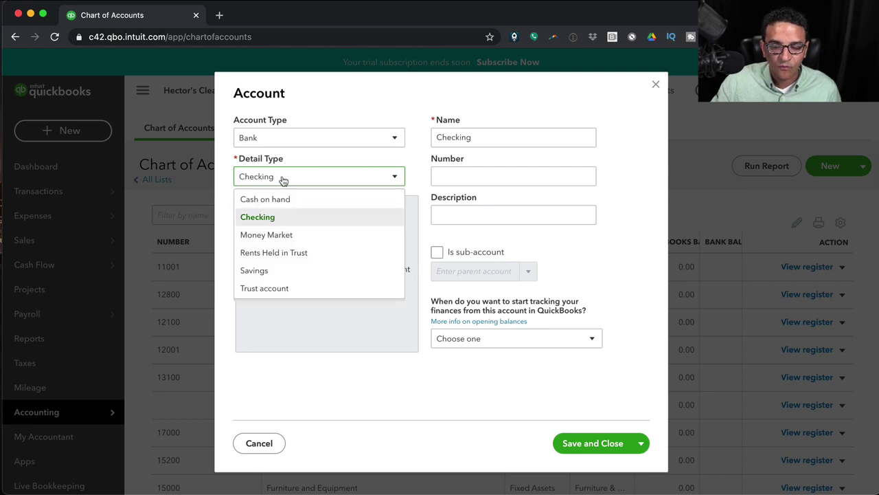
left_click(278, 288)
Name the account Bank of America followed by the account's last digits, and set its detail type to Checking.
left_click_drag(499, 137, 364, 126)
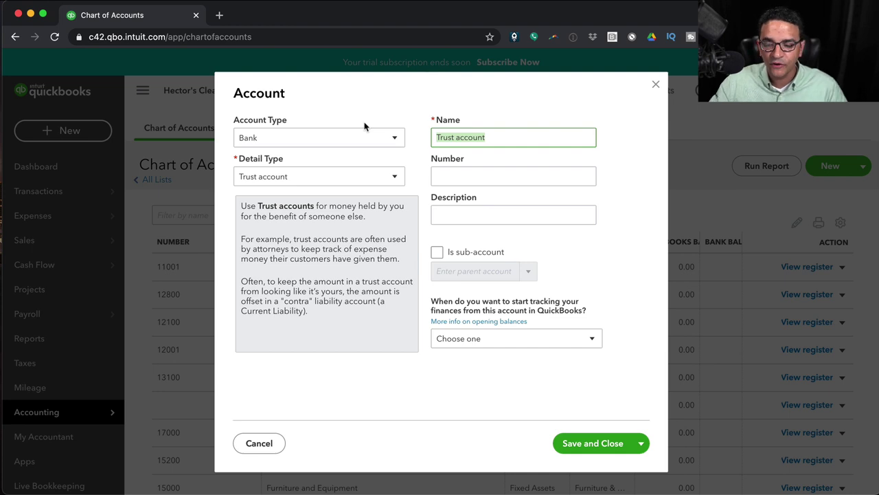
type("Ban")
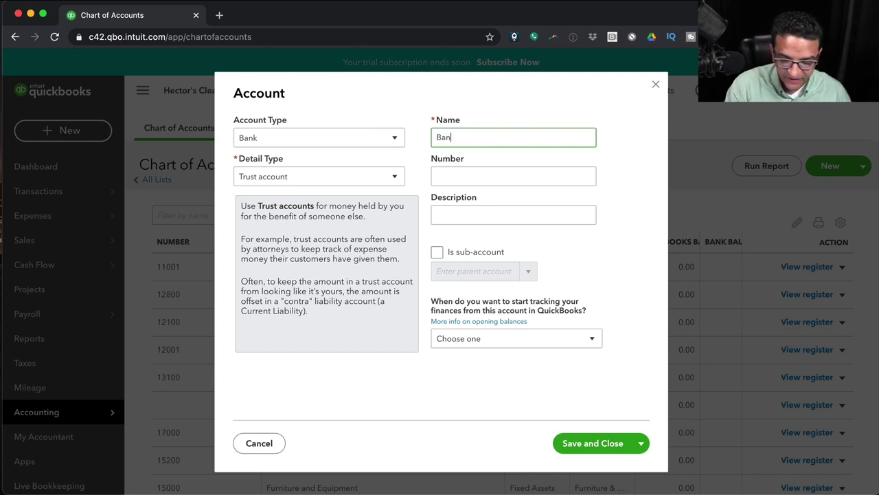
type("k of America ")
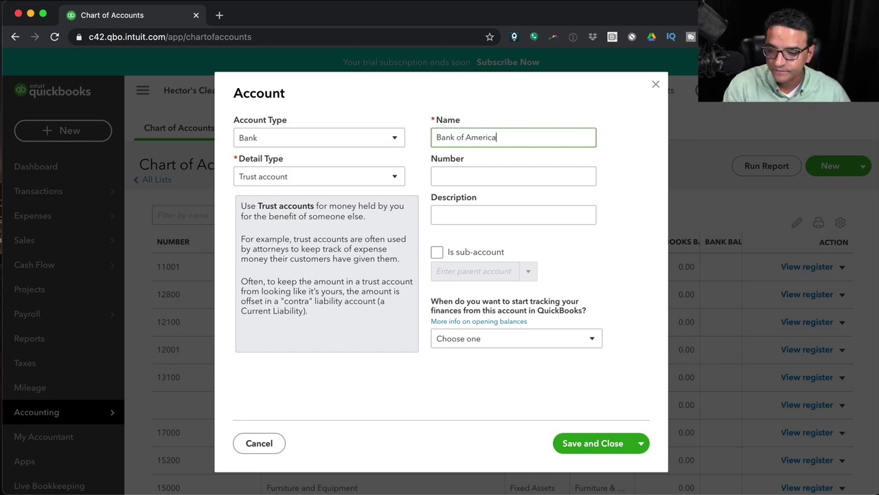
type("1234")
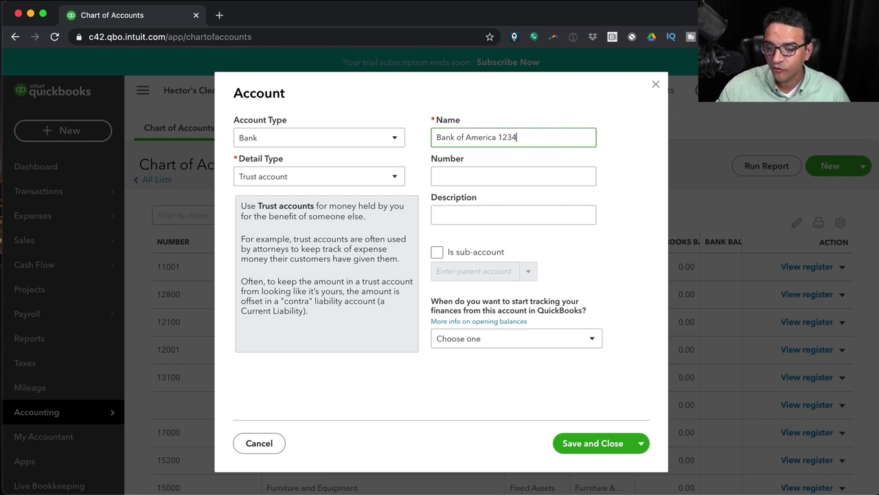
left_click(285, 177)
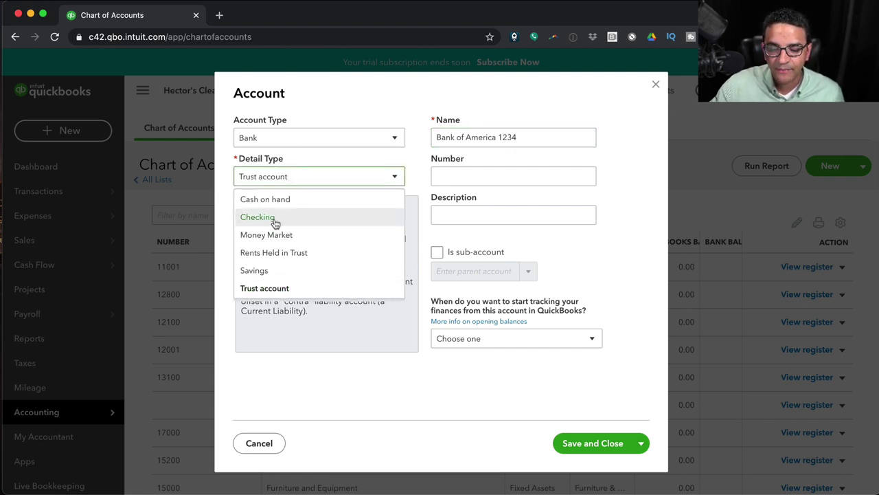
left_click(272, 220)
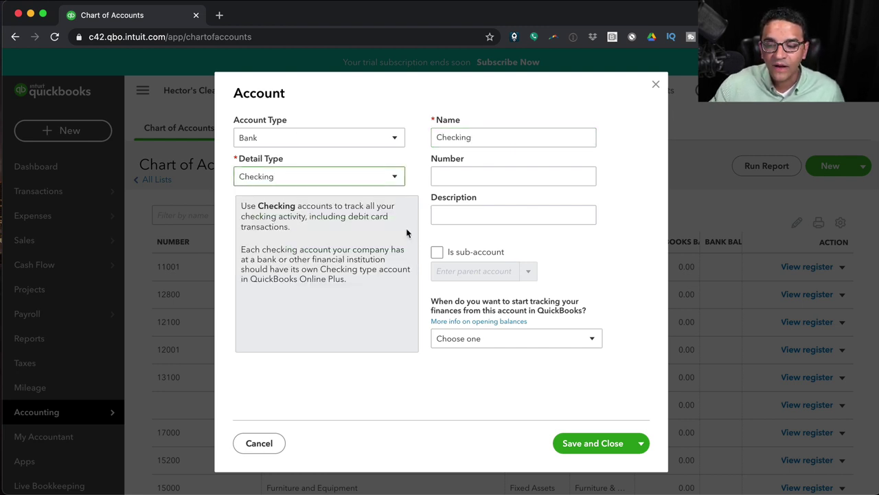
Compare the account type and detail type choices against the name of the Checking account.
left_click(293, 179)
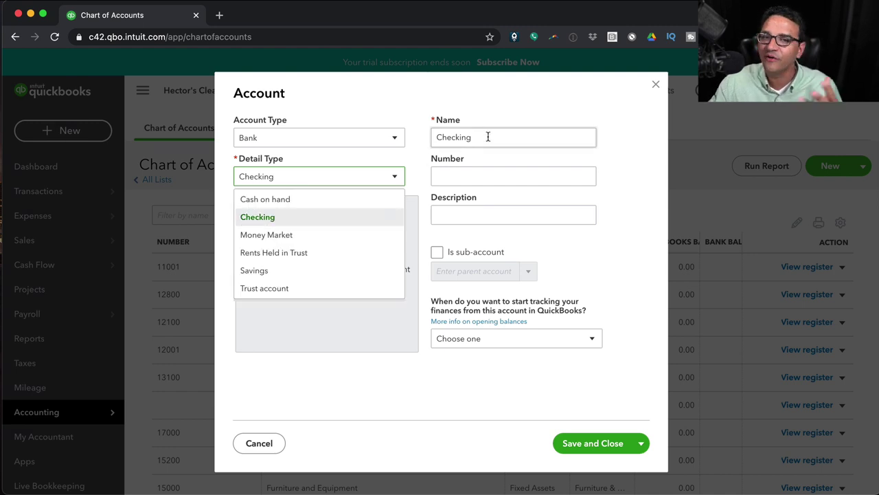
left_click(296, 139)
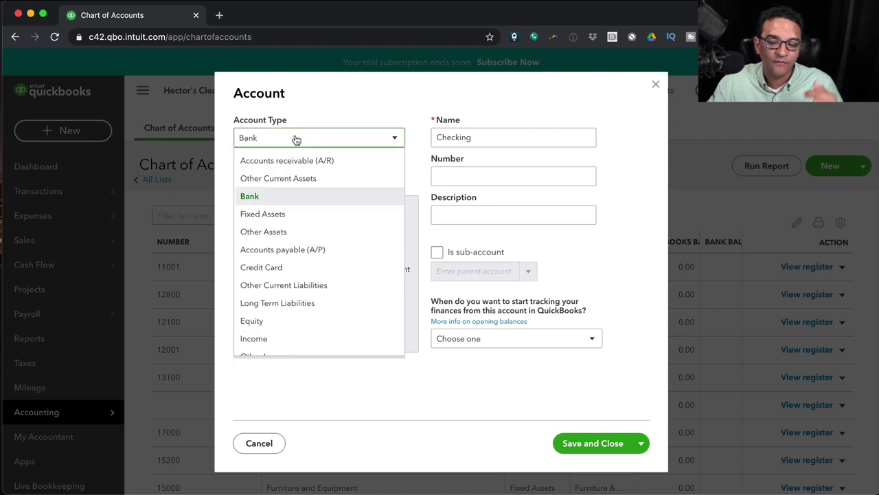
left_click(296, 140)
left_click(298, 177)
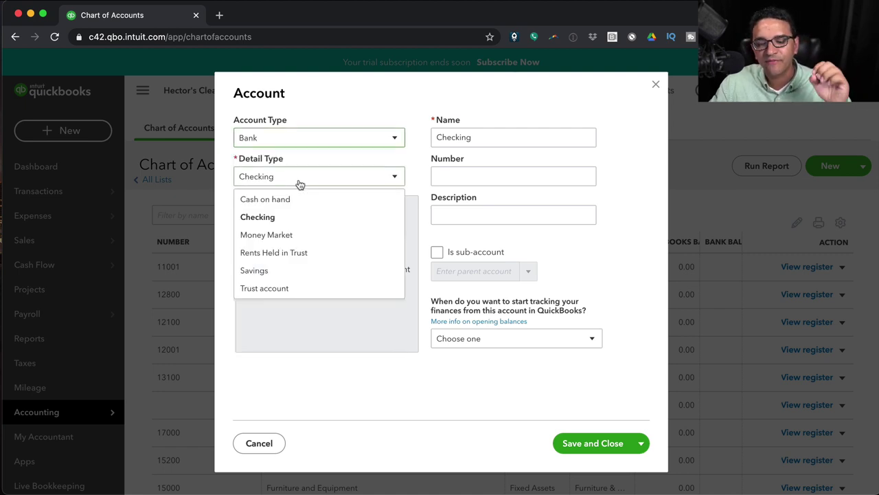
left_click(300, 180)
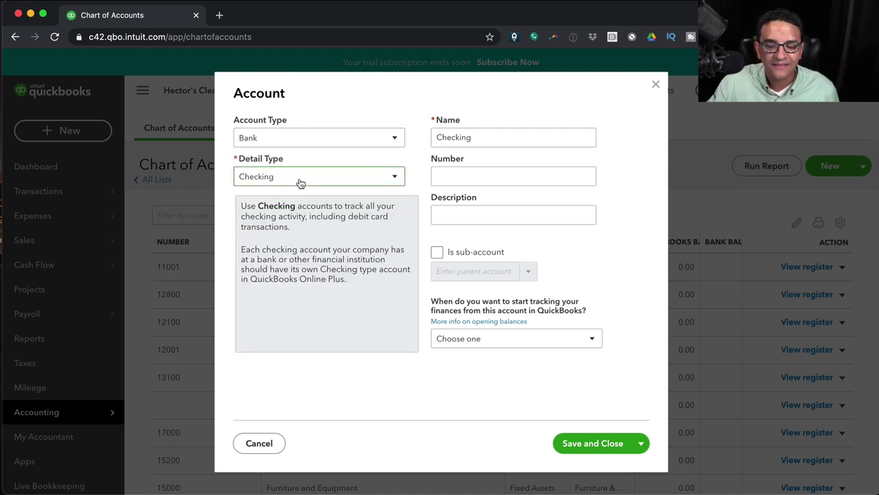
double_click(520, 140)
Set the account type to Accounts receivable (A/R) and show the detail types offered for it.
left_click(295, 140)
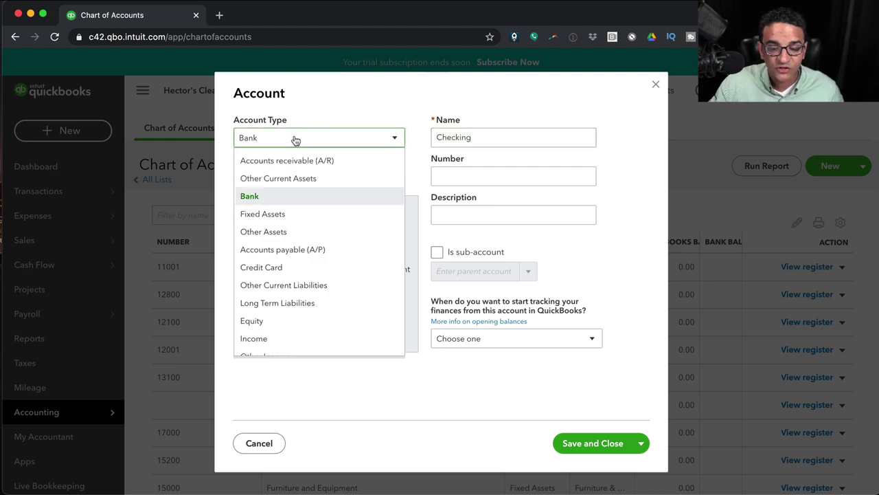
left_click(299, 163)
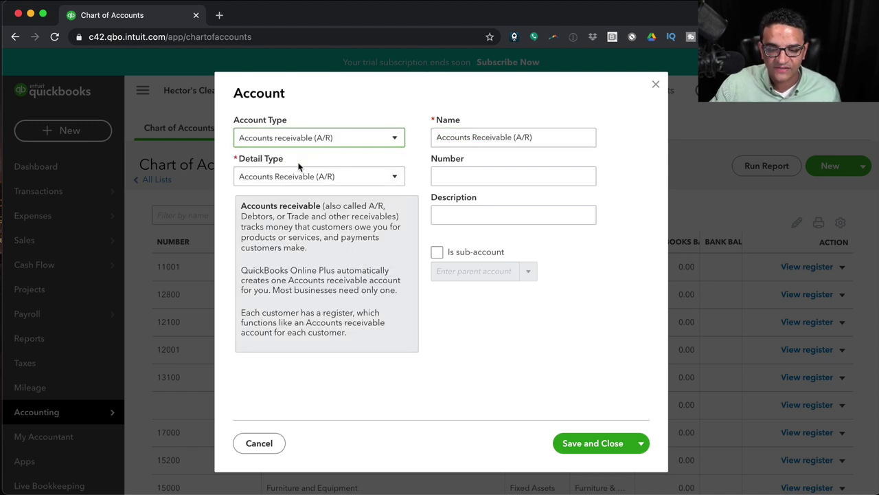
left_click(387, 171)
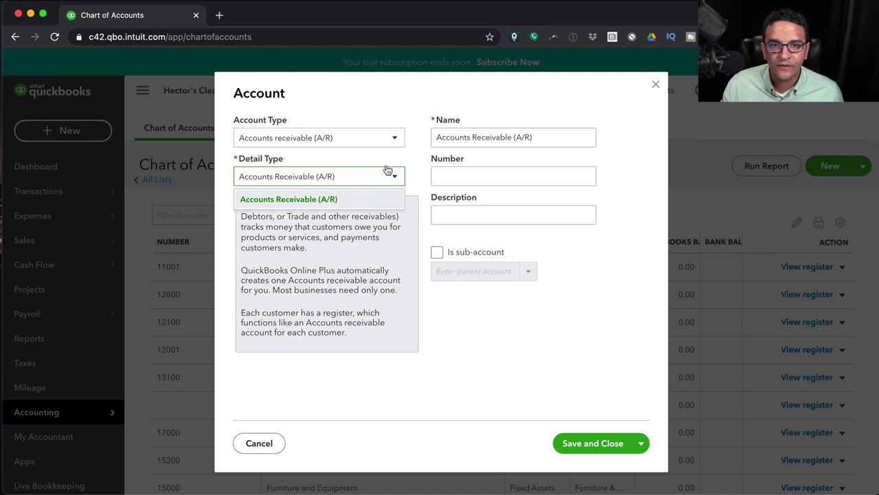
Change the new account's type from receivables to Other Current Assets.
left_click(387, 169)
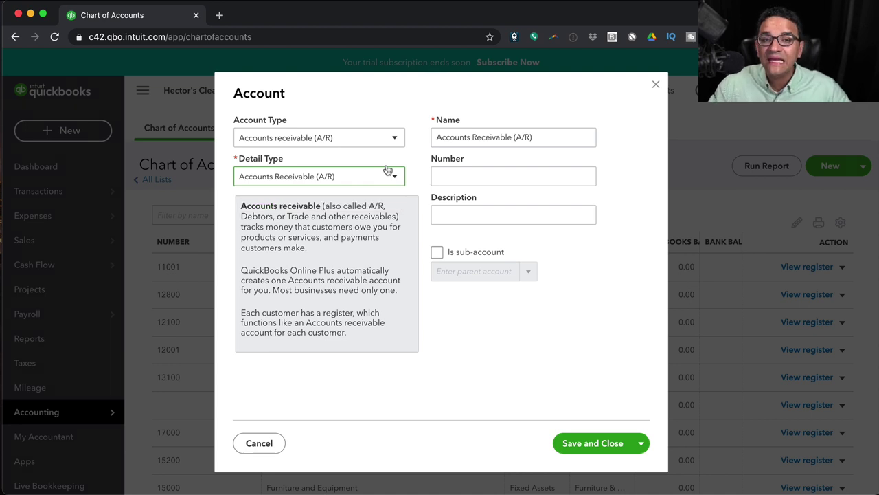
left_click(392, 142)
left_click(393, 145)
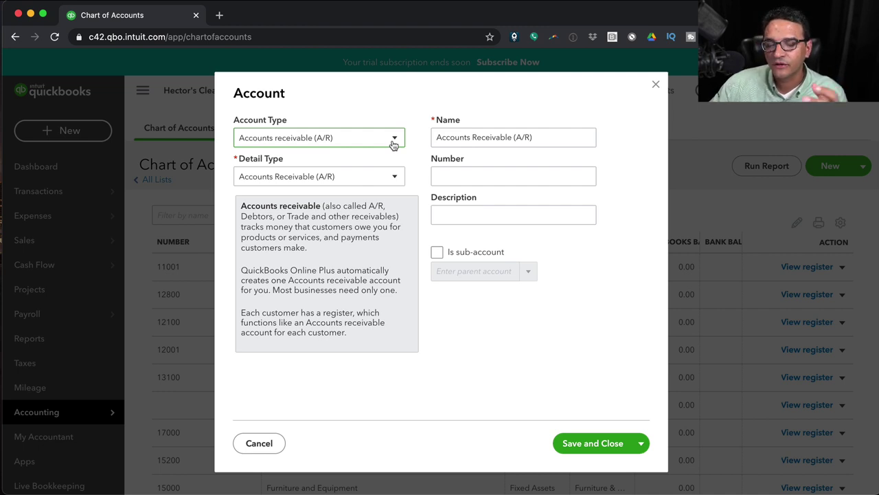
left_click(393, 142)
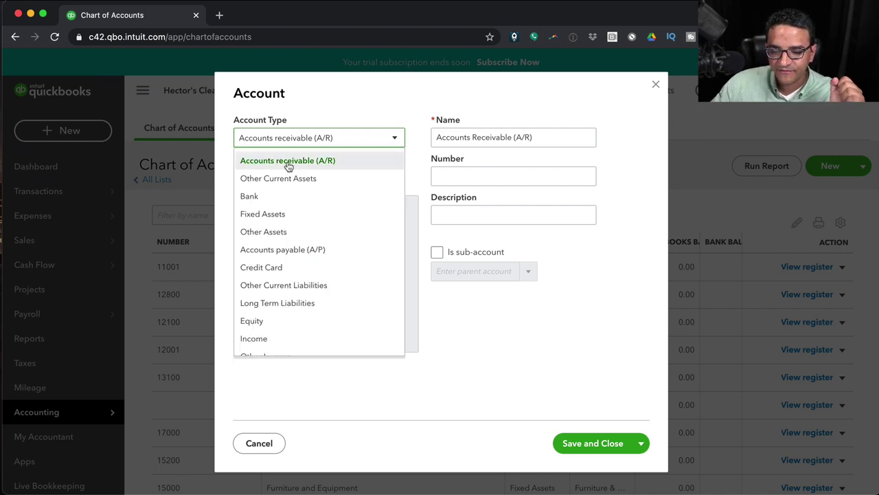
left_click(306, 179)
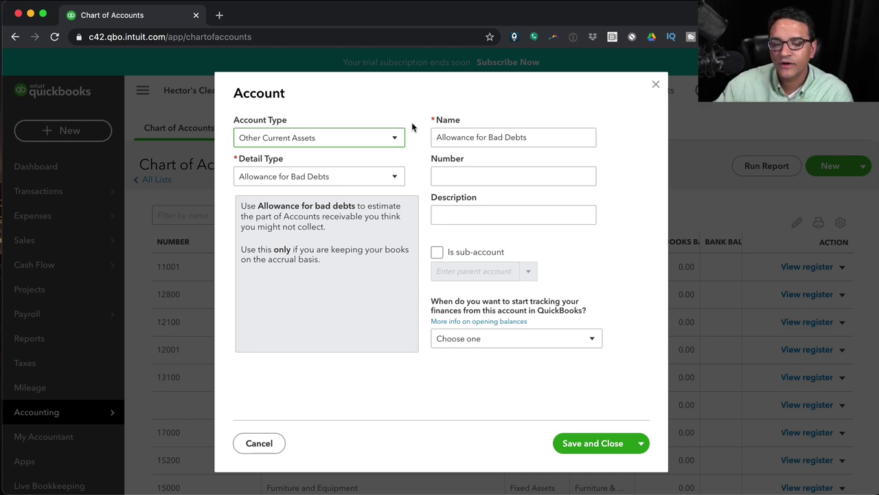
Try the Development Costs and Employee Cash Advances detail types, reading the description of employee cash advances and checking the filled-in name.
left_click(291, 172)
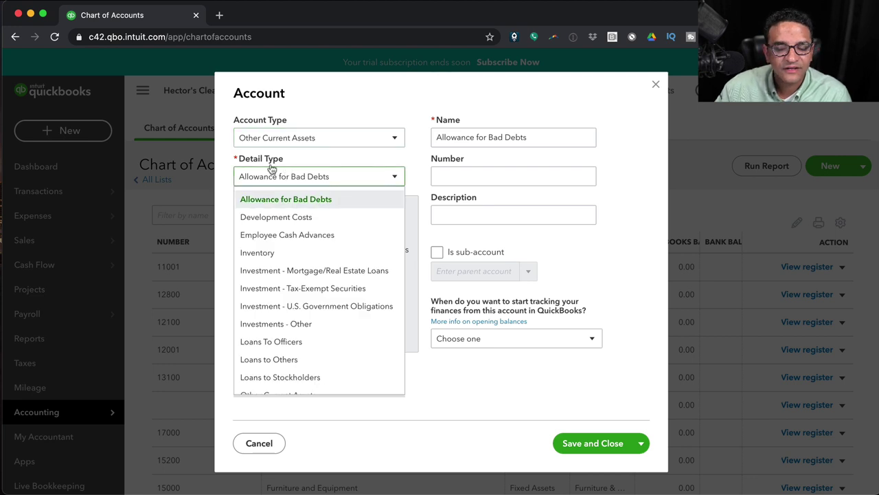
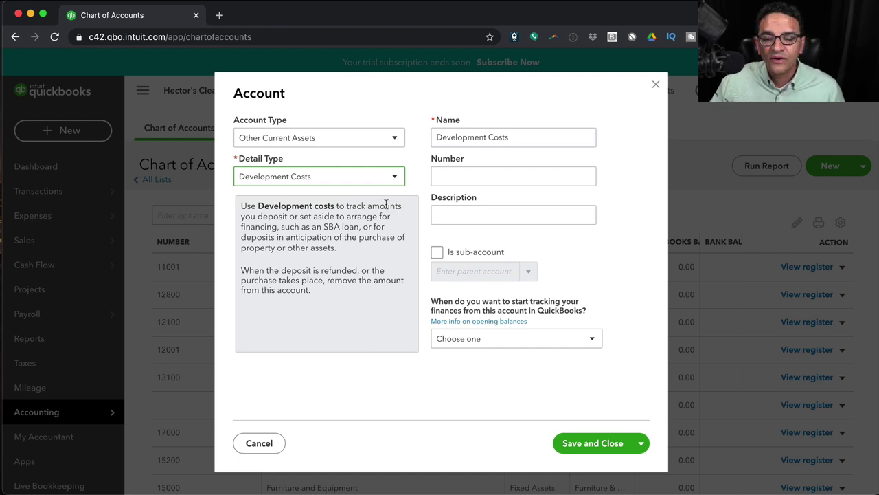
left_click(328, 181)
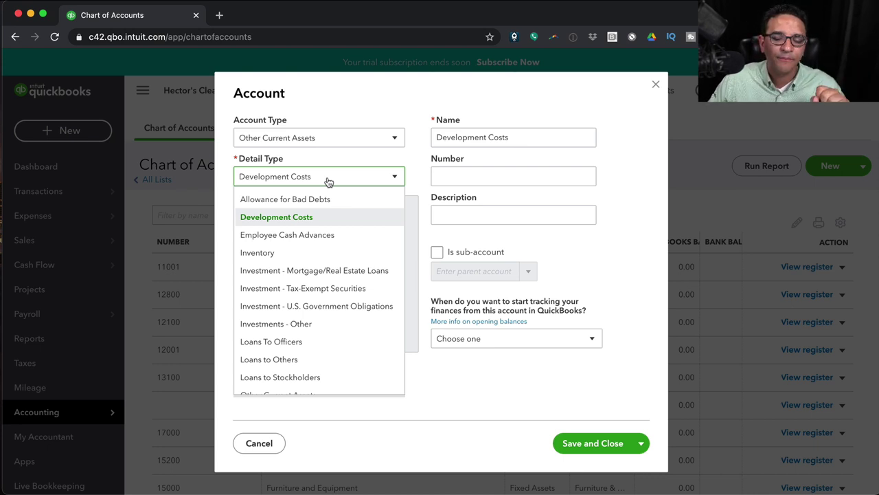
left_click(320, 234)
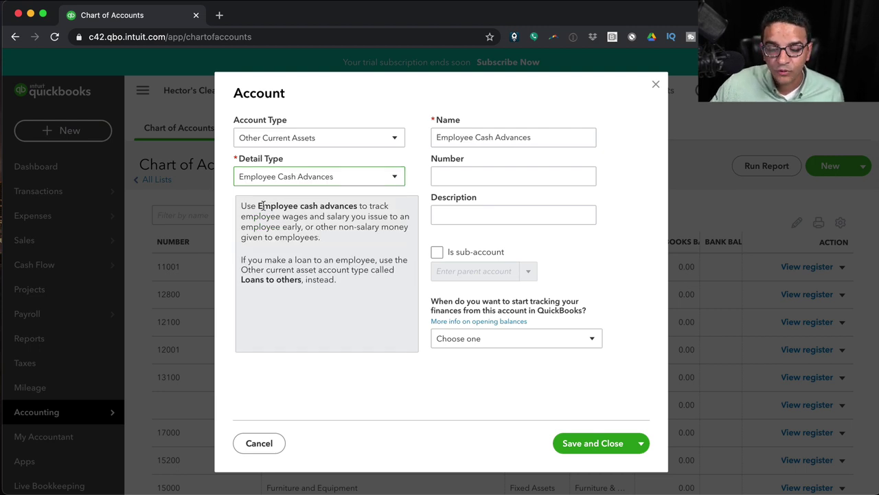
left_click_drag(258, 205, 383, 238)
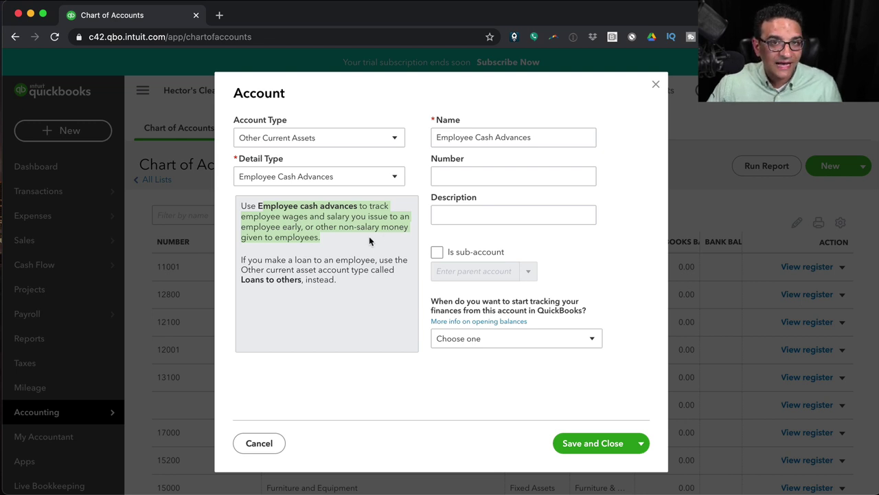
left_click(369, 241)
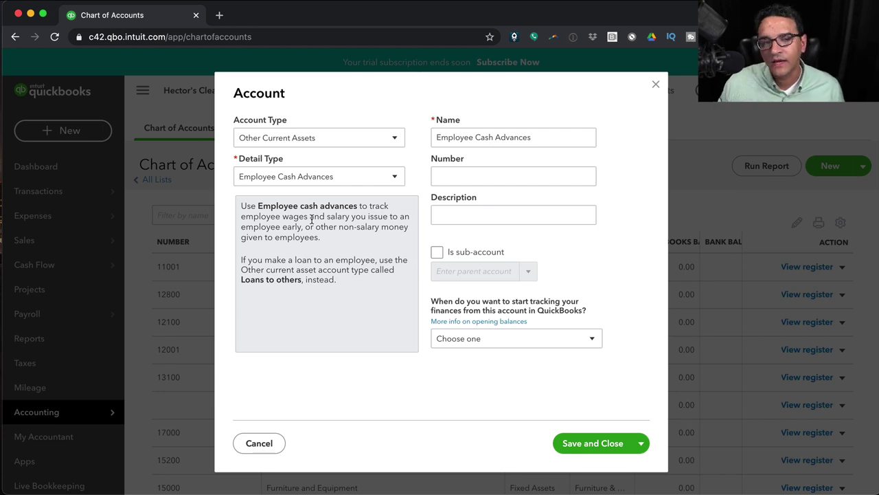
left_click(527, 137)
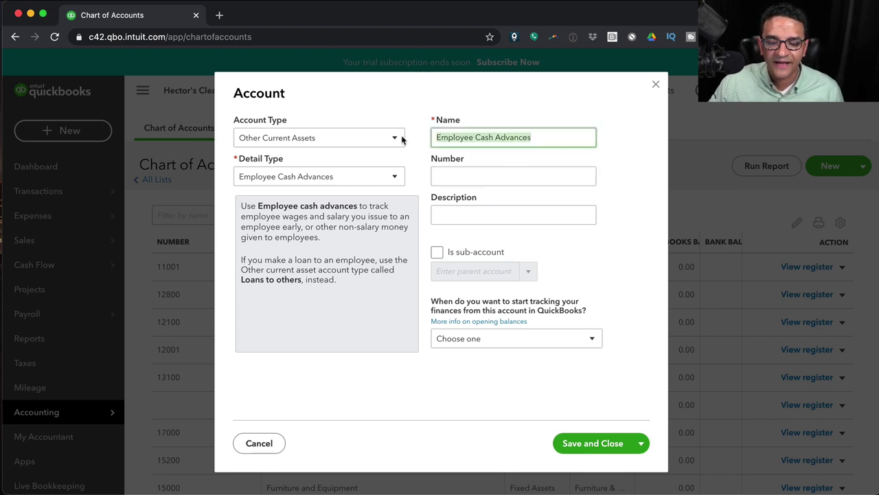
left_click(373, 140)
left_click(372, 140)
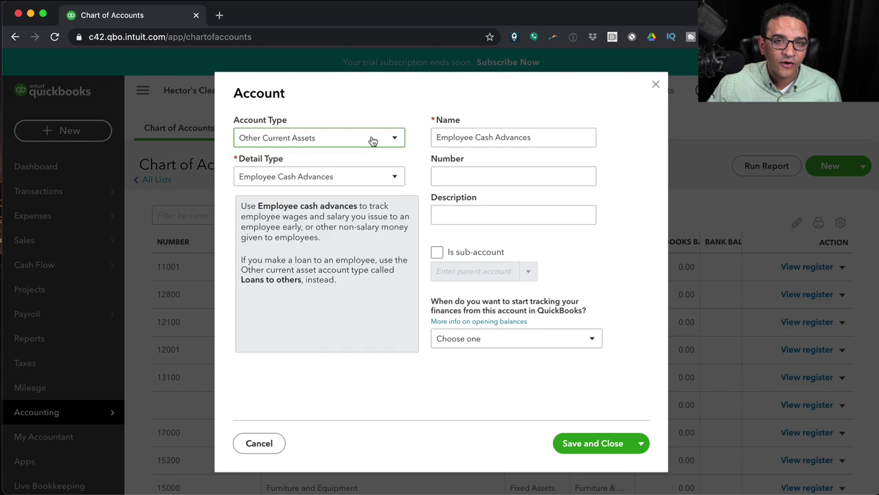
Set the detail type to Inventory and compare its name and description with the account type and detail type choices.
left_click(348, 181)
left_click(275, 251)
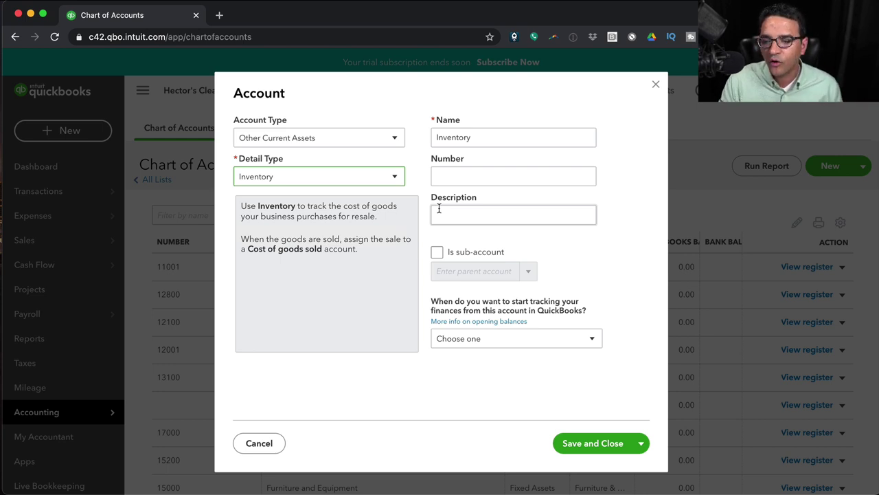
double_click(492, 141)
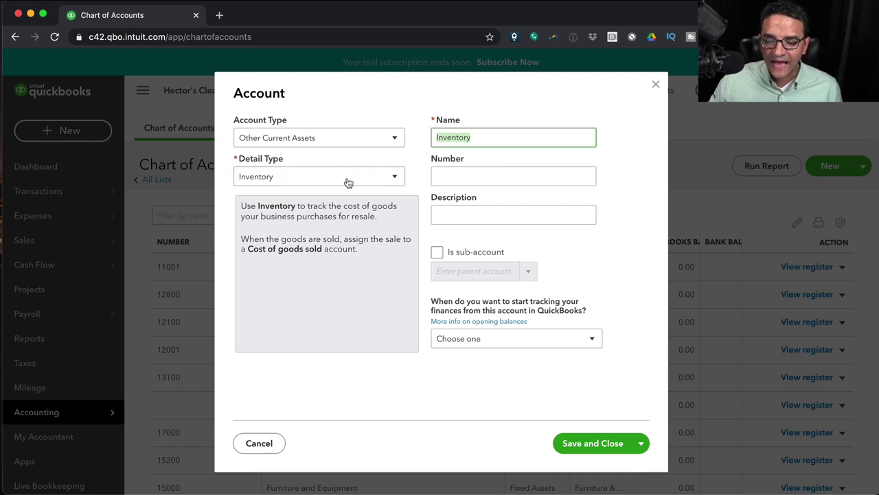
left_click_drag(240, 202, 364, 252)
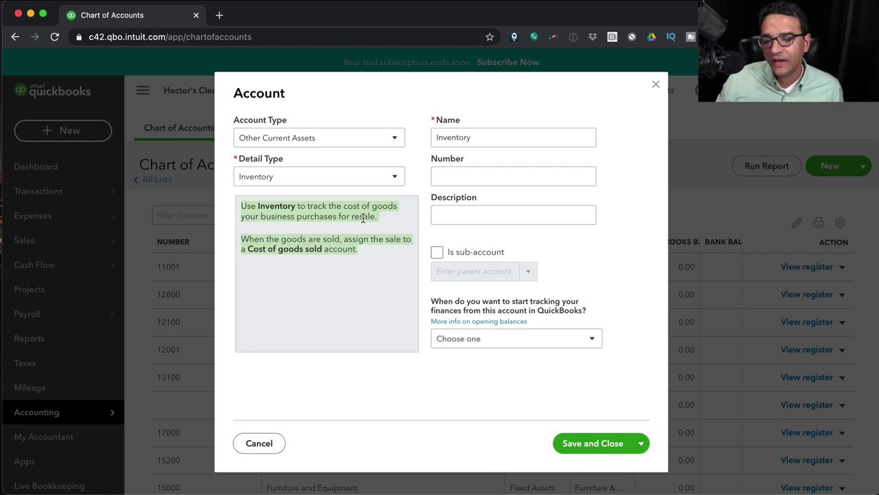
left_click(358, 135)
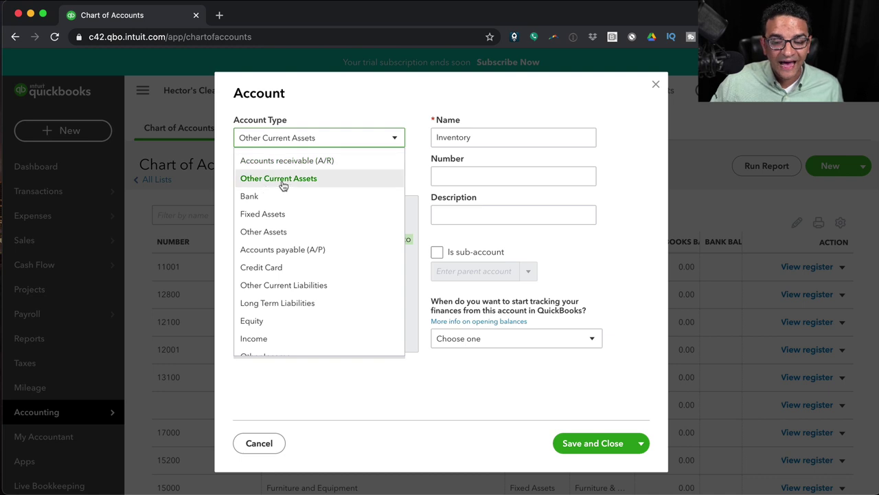
left_click(282, 180)
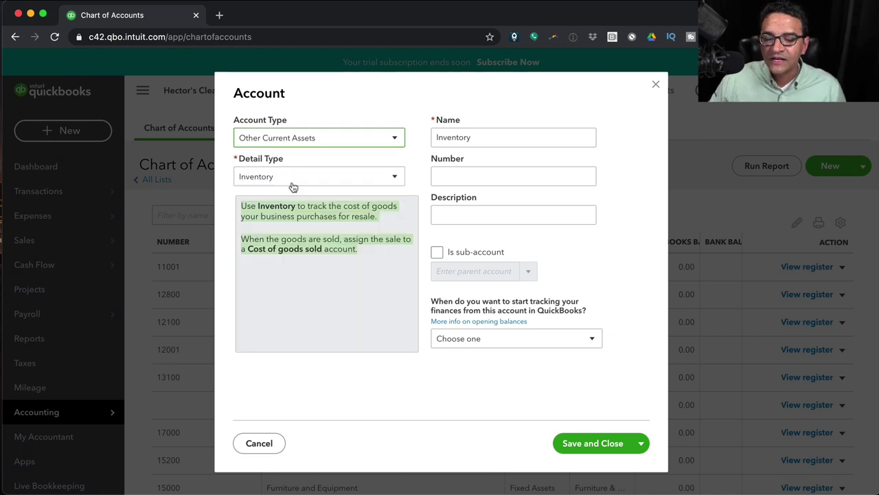
left_click(292, 183)
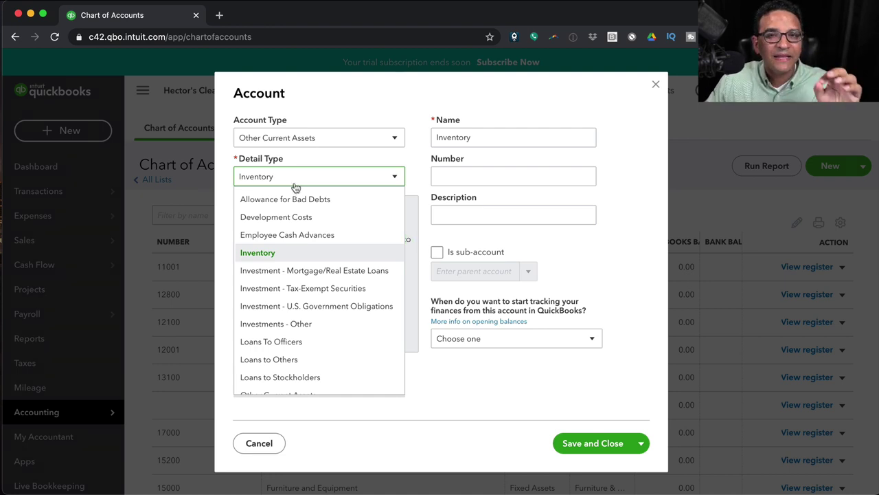
left_click(294, 183)
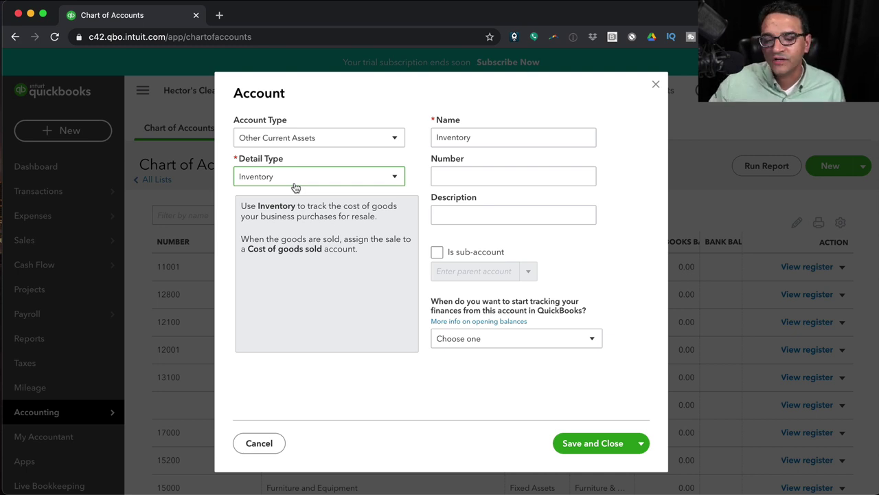
Try the Investment - Mortgage/Real Estate Loans and Investment - Tax-Exempt Securities detail types in turn.
left_click(295, 183)
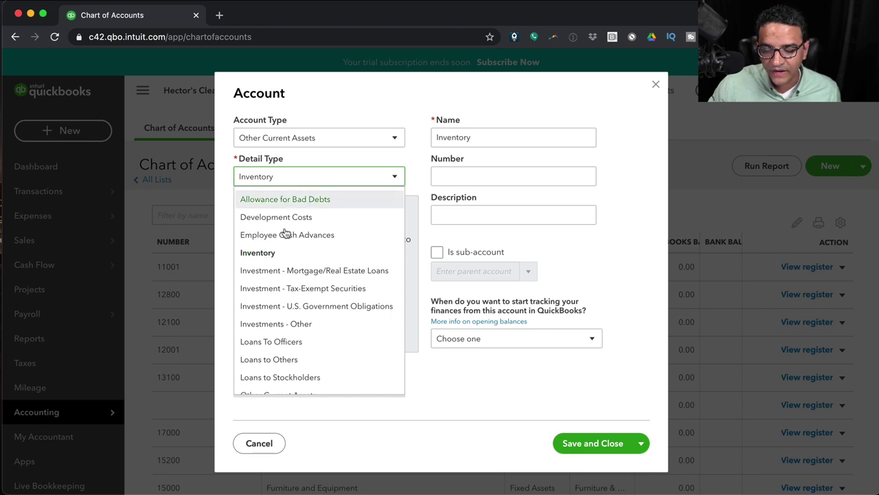
left_click(311, 270)
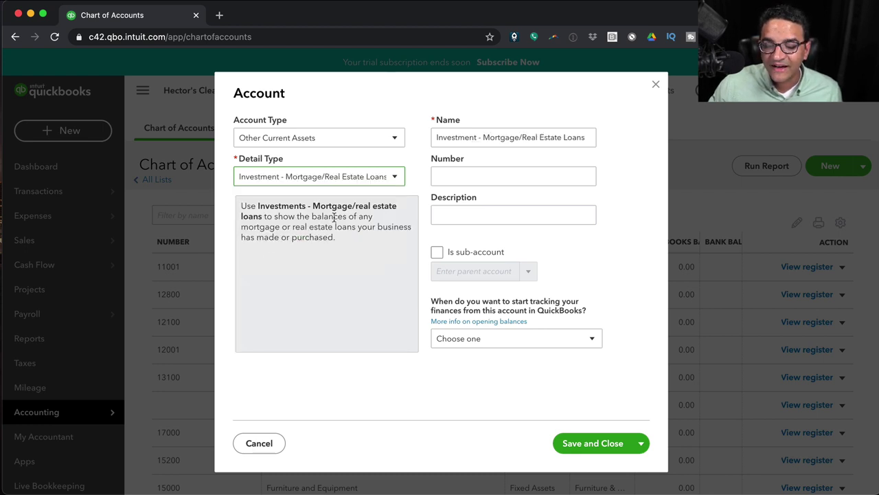
left_click(294, 178)
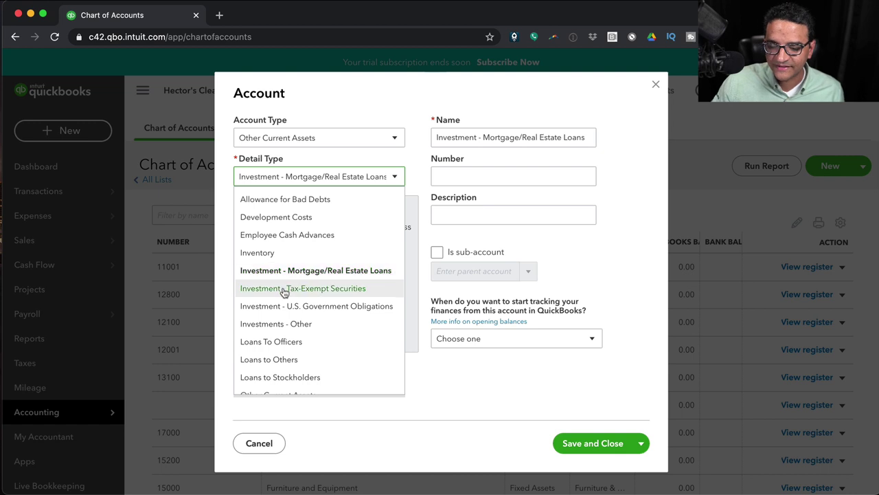
left_click(323, 290)
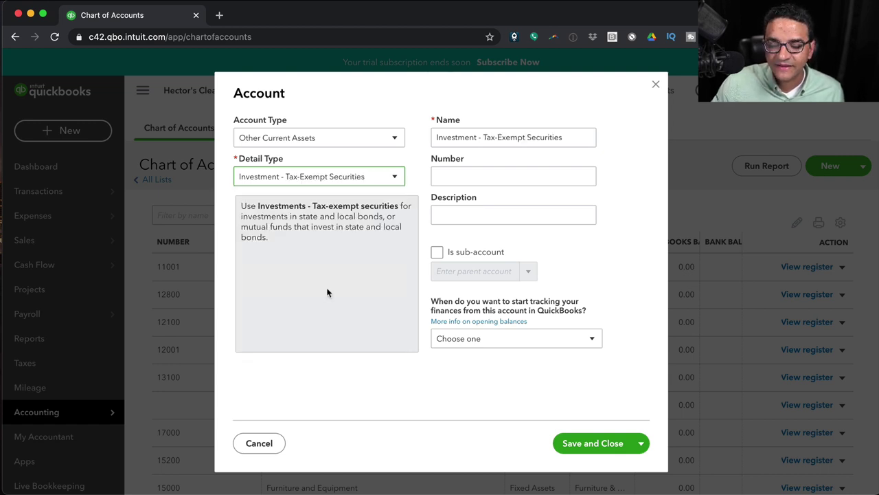
Review the remaining detail types offered for Other Current Assets and choose Undeposited Funds.
left_click(321, 178)
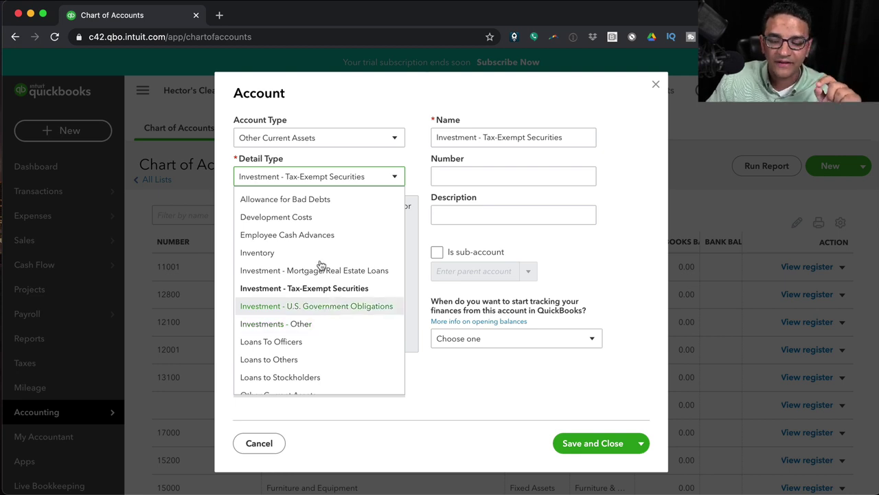
left_click(336, 141)
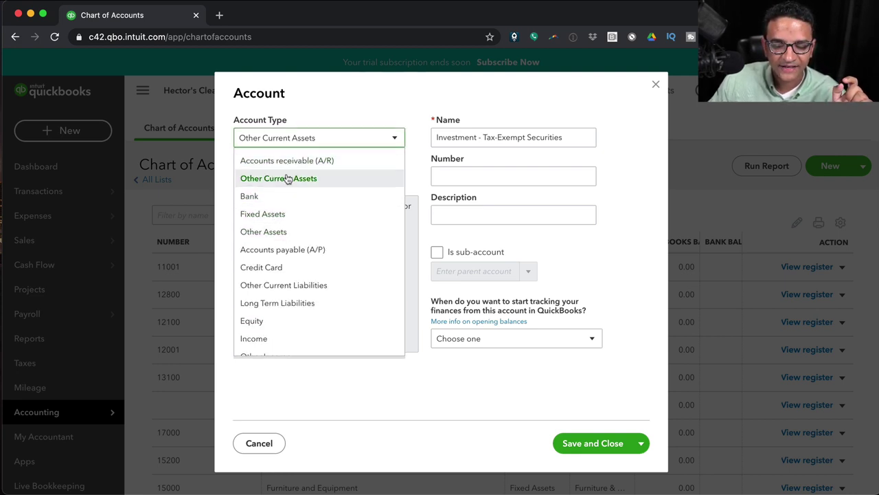
left_click(298, 134)
left_click(317, 177)
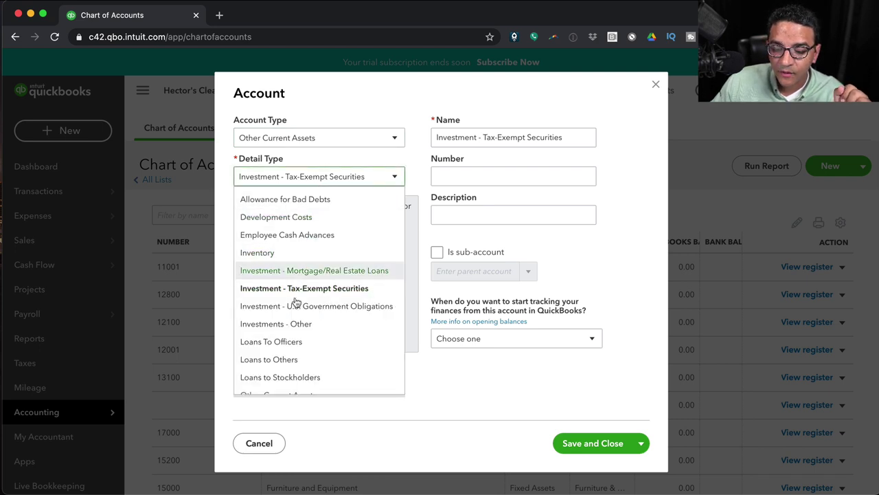
scroll(292, 343, "down", 1)
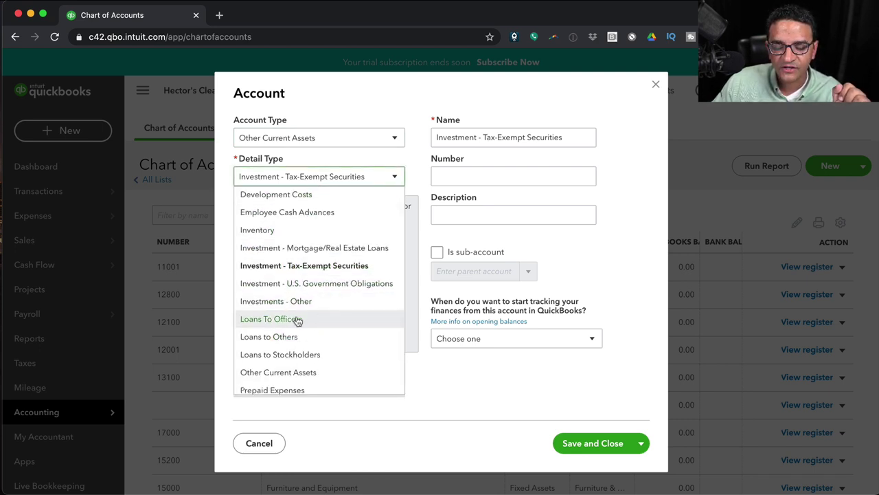
scroll(305, 350, "down", 1)
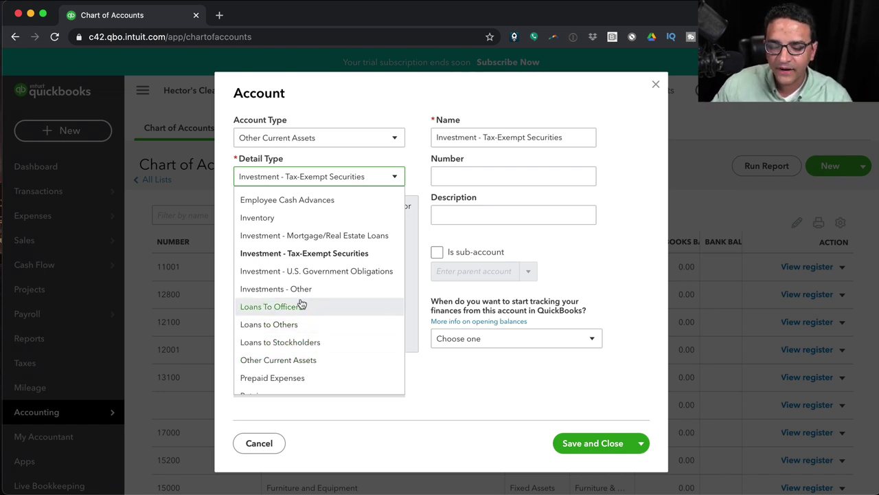
scroll(315, 337, "down", 1)
scroll(317, 336, "down", 1)
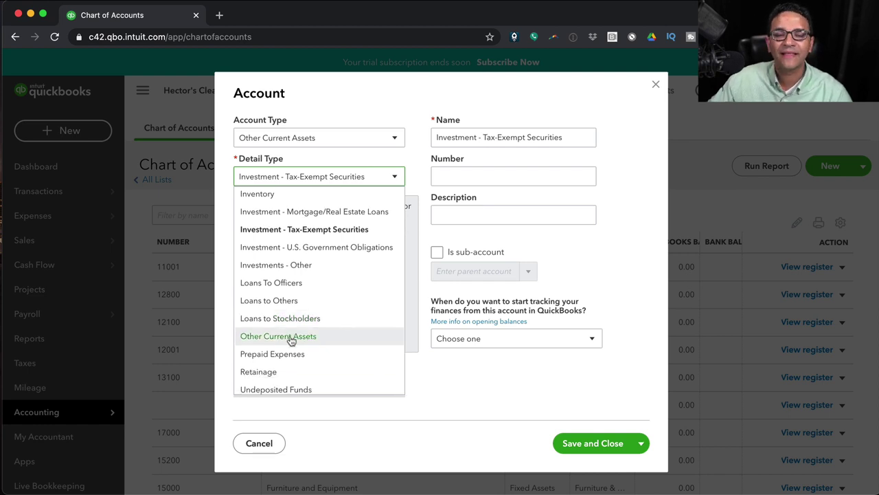
scroll(291, 342, "down", 1)
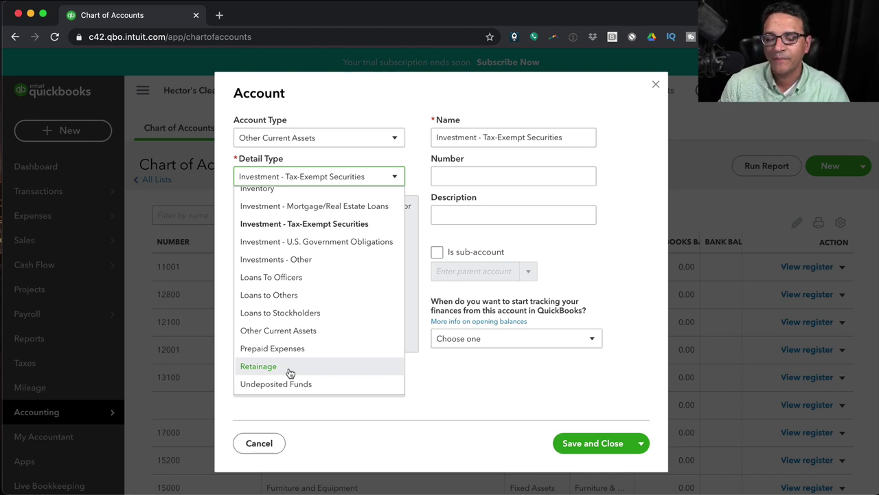
left_click(291, 383)
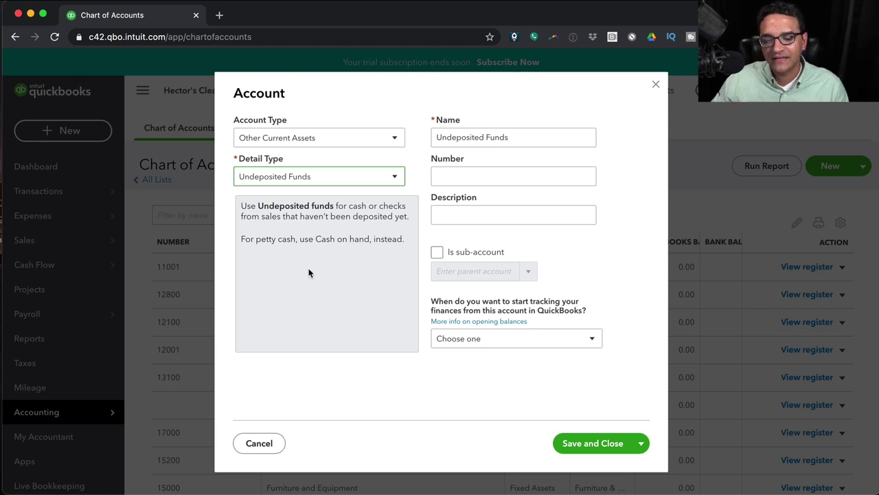
Set the account type to Fixed Assets.
left_click(328, 187)
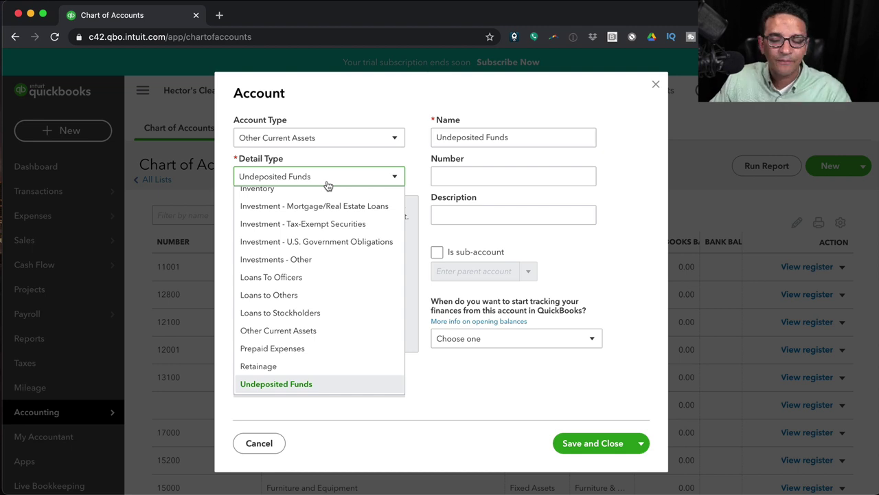
left_click(327, 183)
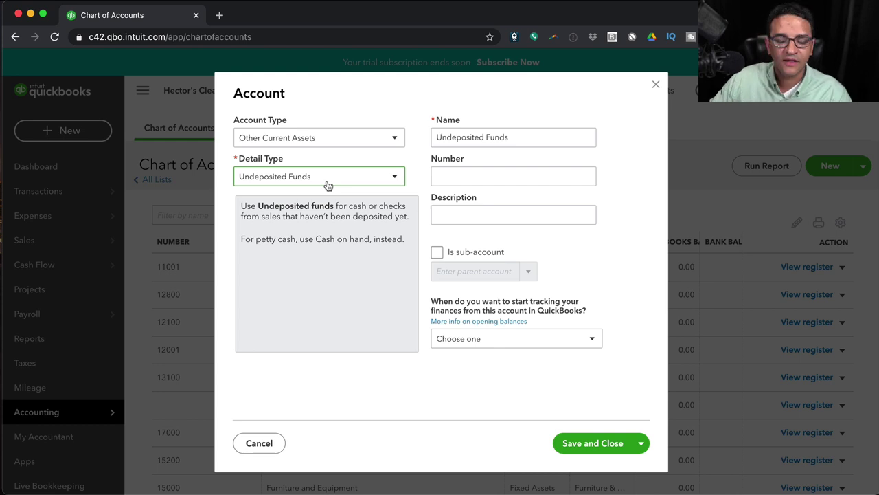
left_click(318, 139)
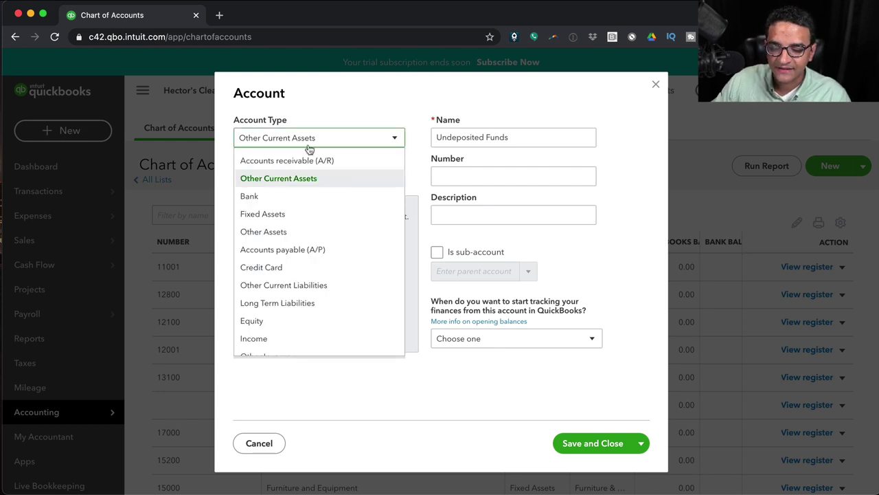
left_click(274, 213)
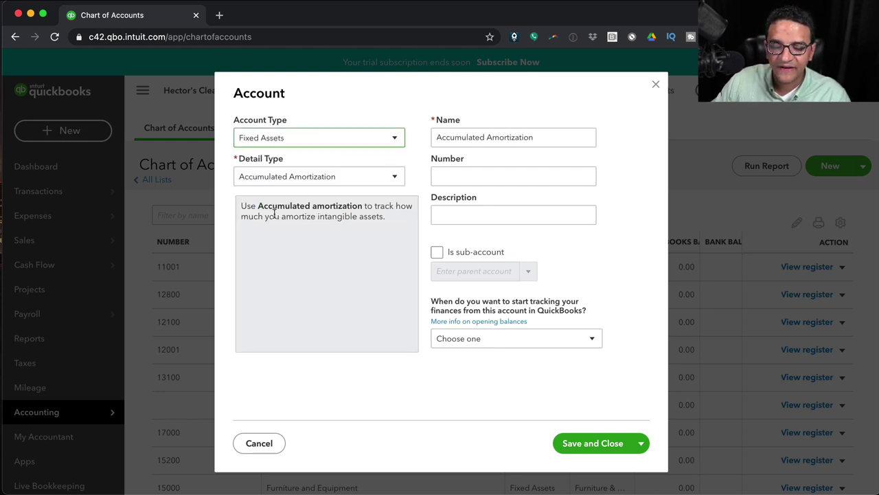
Review the full list of detail types offered for Fixed Assets, from Accumulated Amortization to Vehicles.
left_click(395, 177)
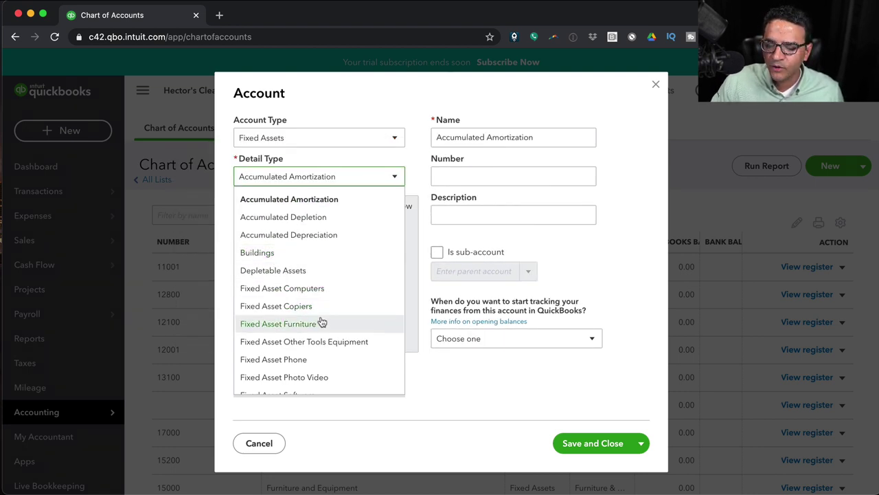
scroll(337, 318, "down", 2)
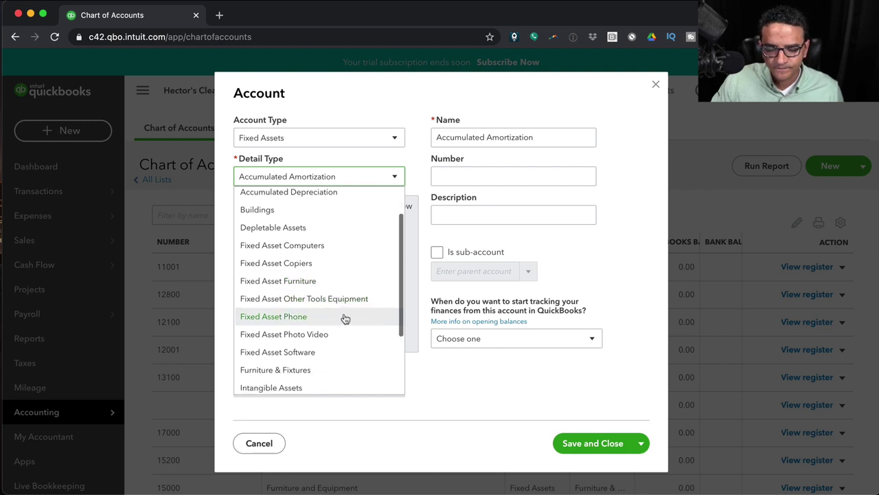
scroll(350, 338, "down", 3)
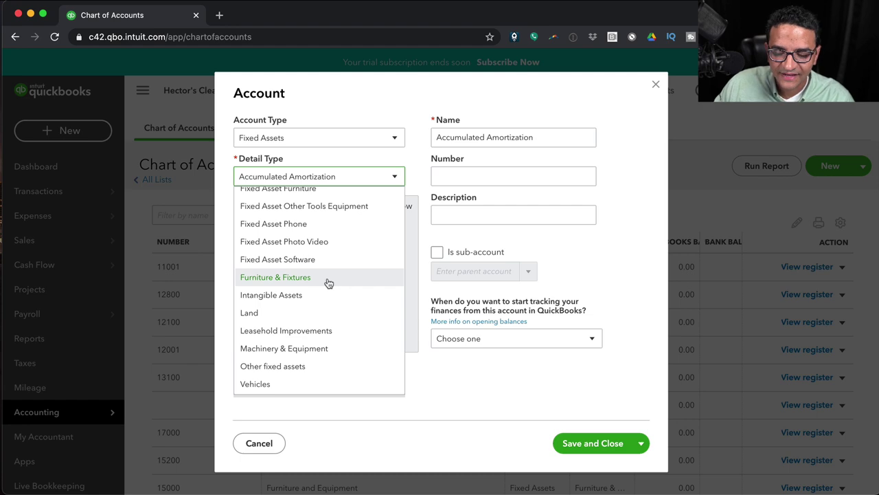
scroll(319, 268, "up", 5)
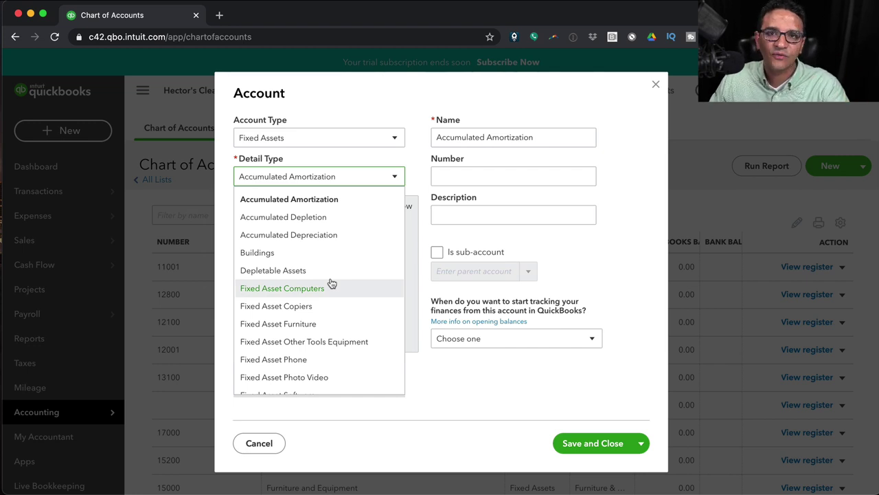
scroll(330, 283, "down", 6)
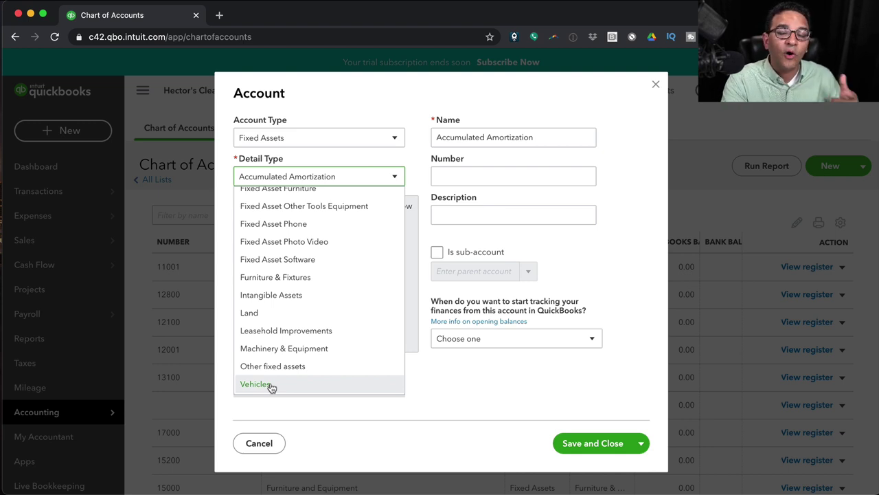
scroll(302, 364, "up", 5)
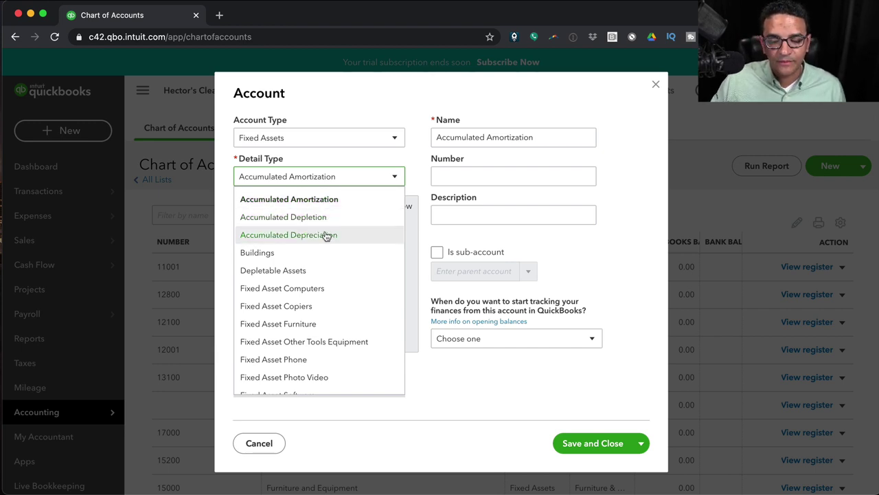
scroll(326, 237, "down", 4)
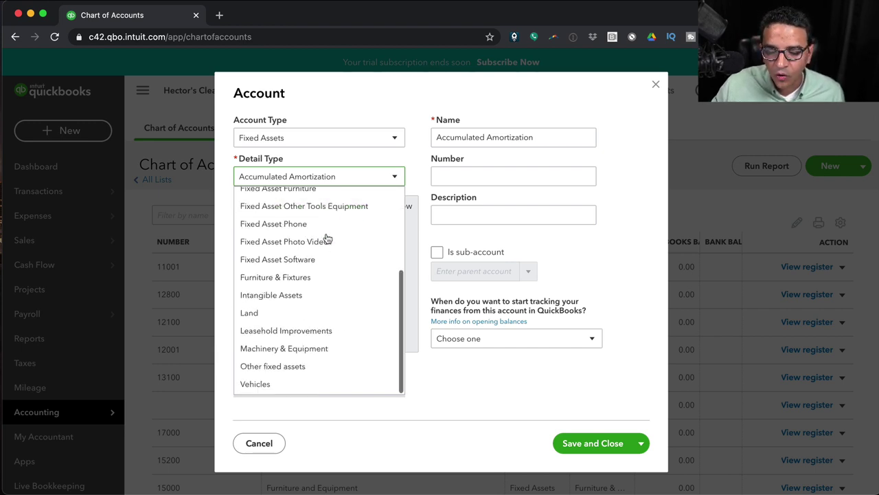
Set the account type to Other Assets with the detail type Accumulated Amortization of Other Assets.
left_click(302, 139)
left_click(300, 141)
left_click(300, 140)
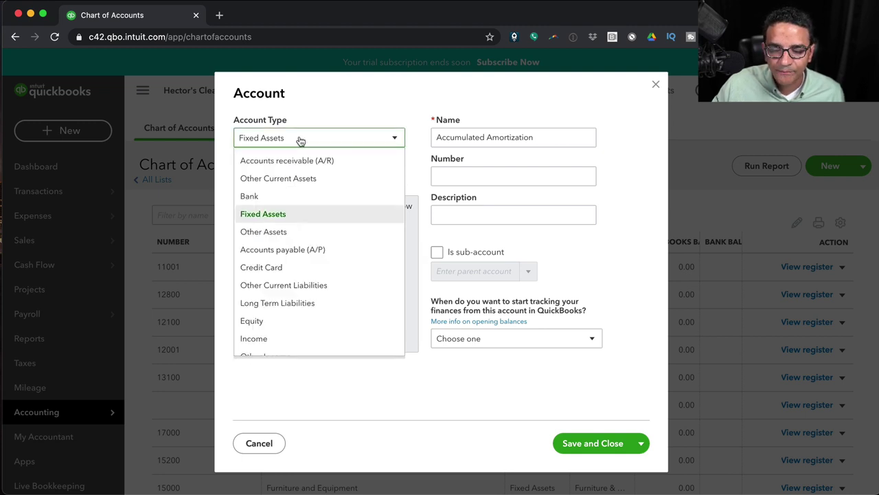
left_click(282, 234)
left_click(367, 179)
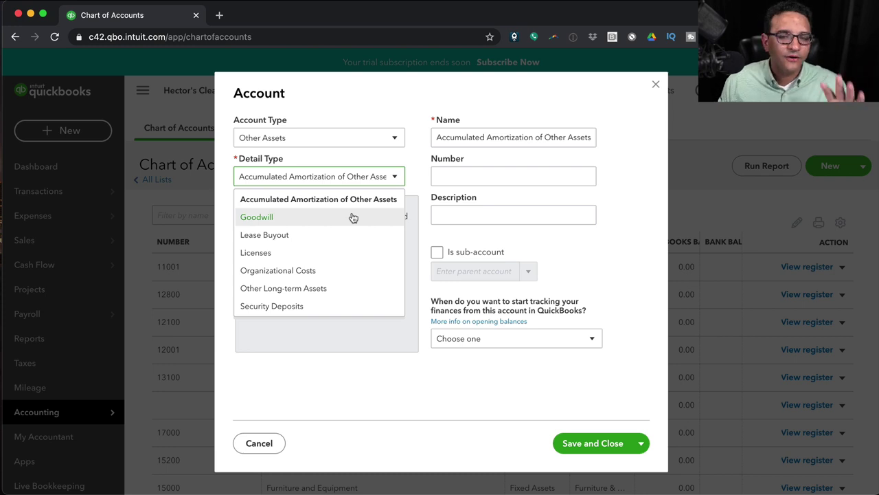
left_click(353, 199)
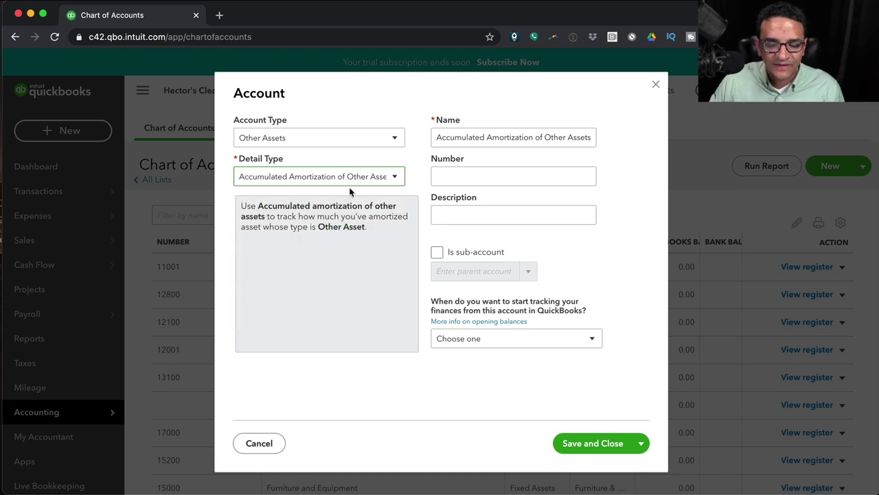
Set the detail type to Goodwill and read its description of when to use it.
left_click(351, 180)
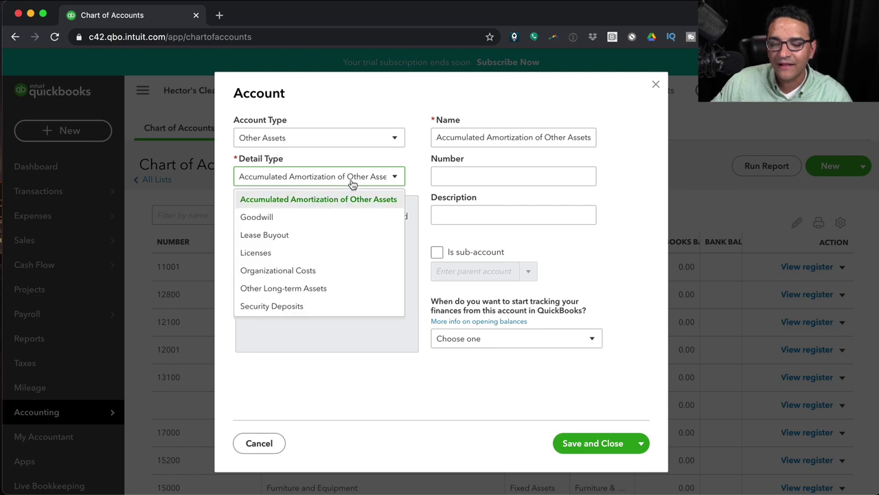
left_click(263, 217)
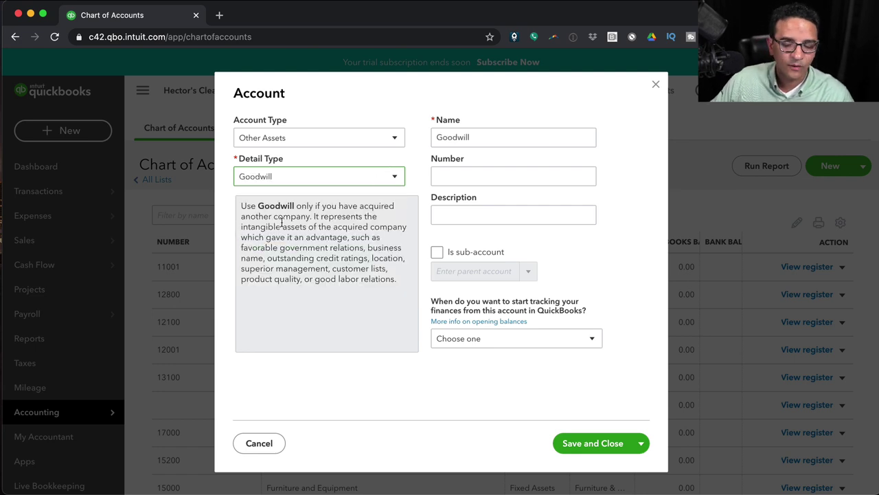
left_click_drag(277, 199, 408, 285)
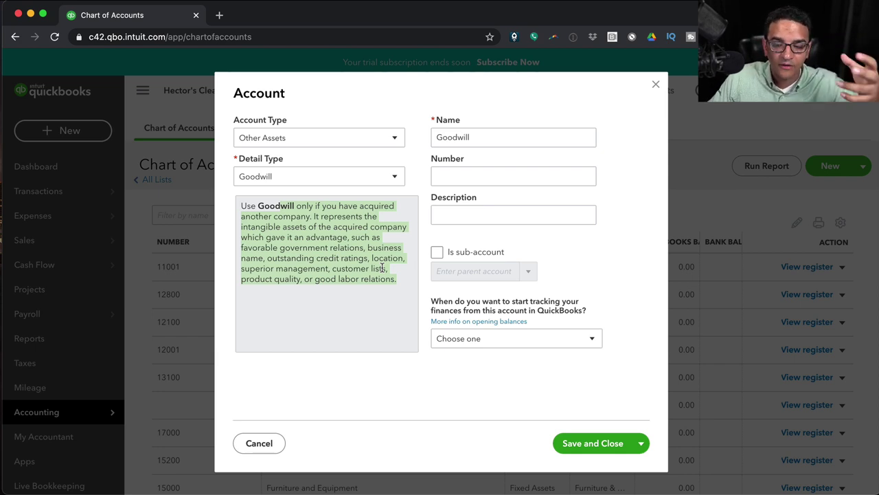
left_click(382, 268)
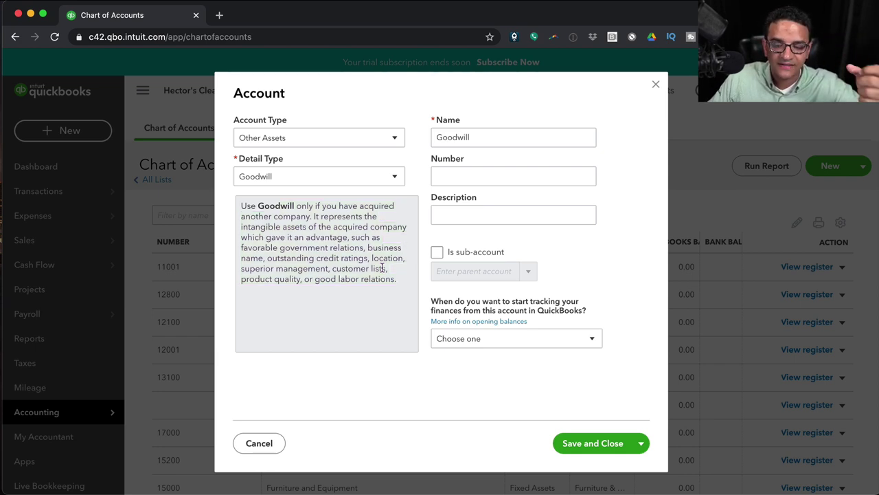
Try the Lease Buyout and Licenses detail types in turn and read the usage description of each.
left_click(330, 180)
left_click(265, 237)
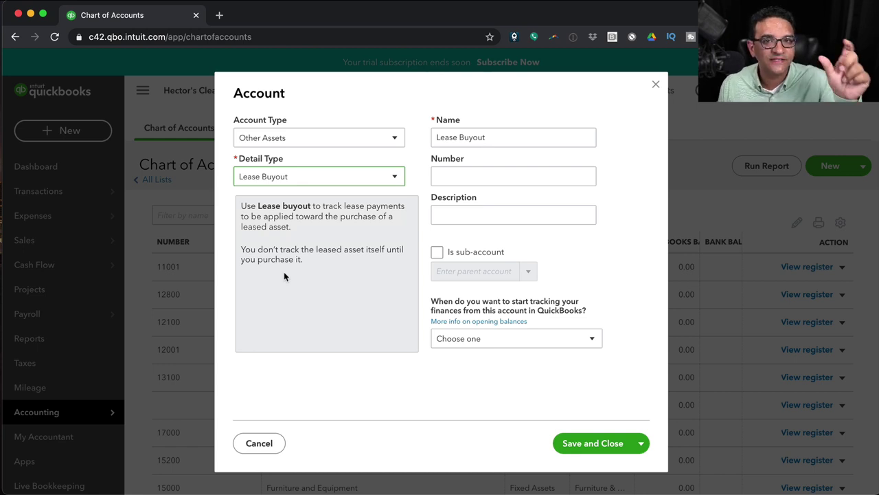
left_click(300, 176)
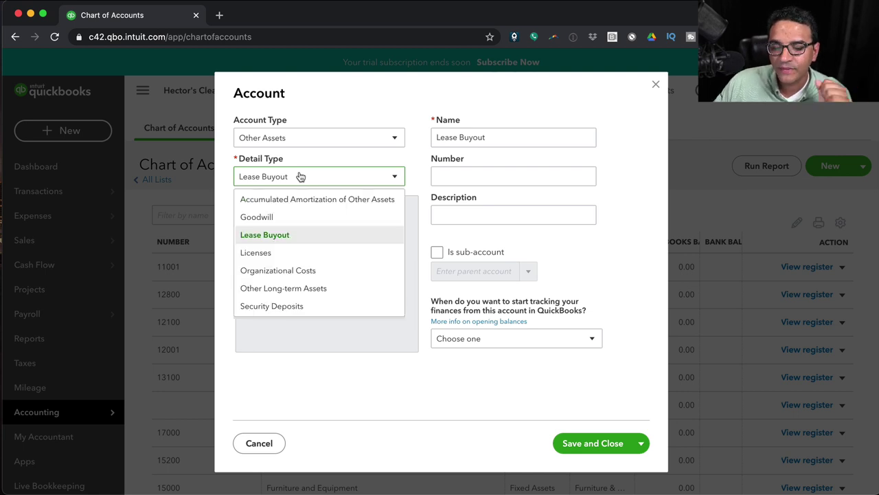
left_click(264, 253)
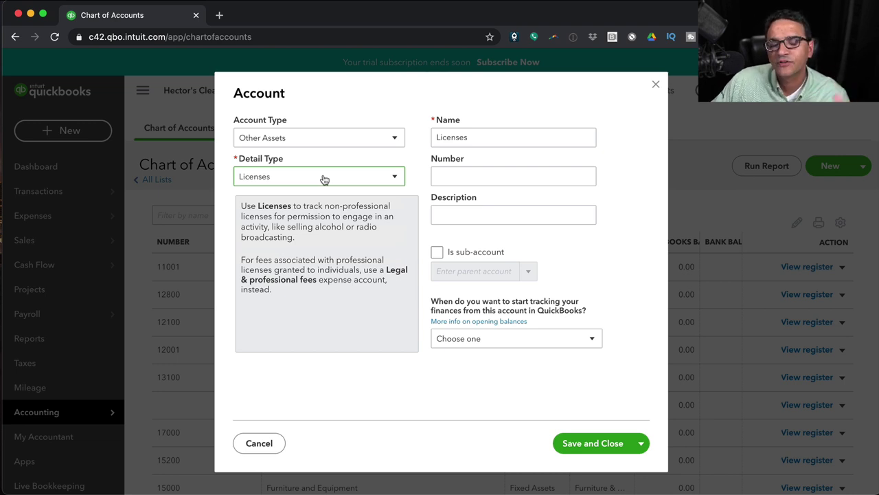
left_click(324, 179)
left_click(325, 179)
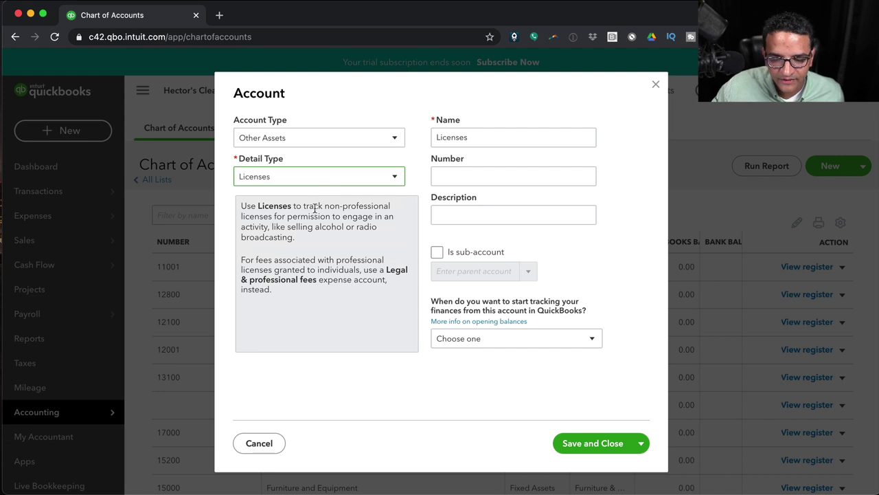
left_click_drag(314, 206, 341, 240)
left_click(331, 239)
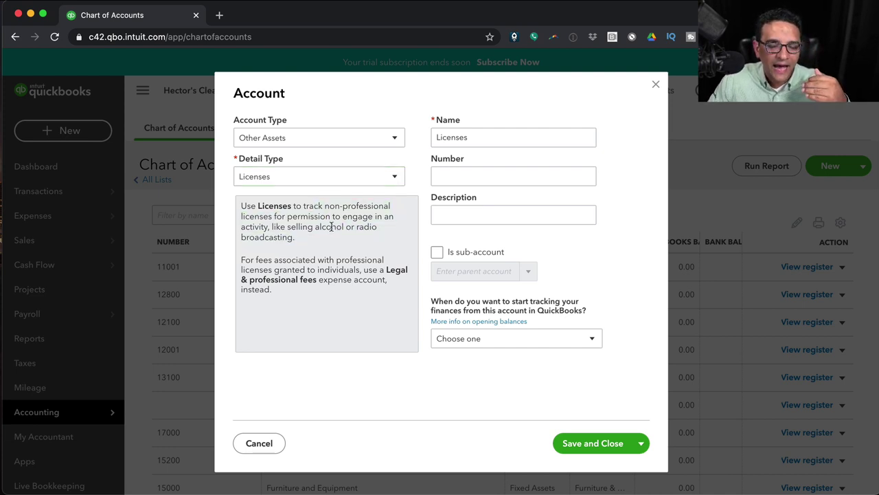
Try the Organizational Costs and Other Long-term Assets detail types in turn and read their descriptions.
left_click(295, 178)
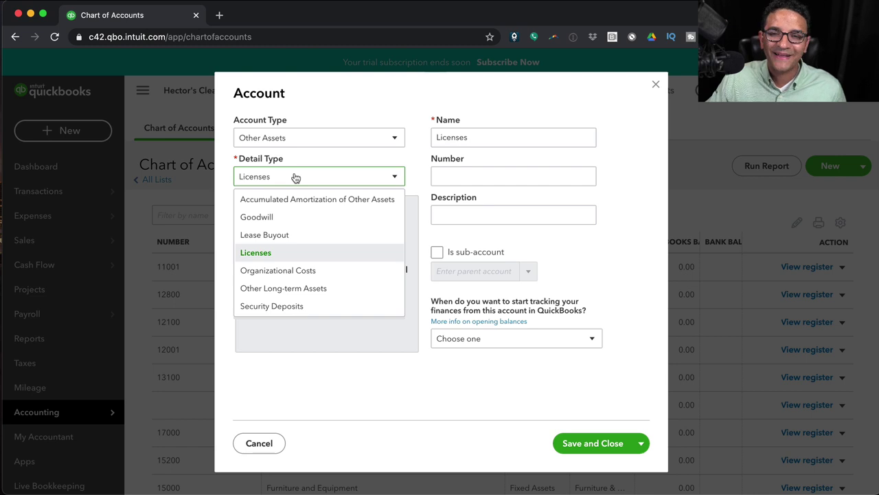
left_click(305, 271)
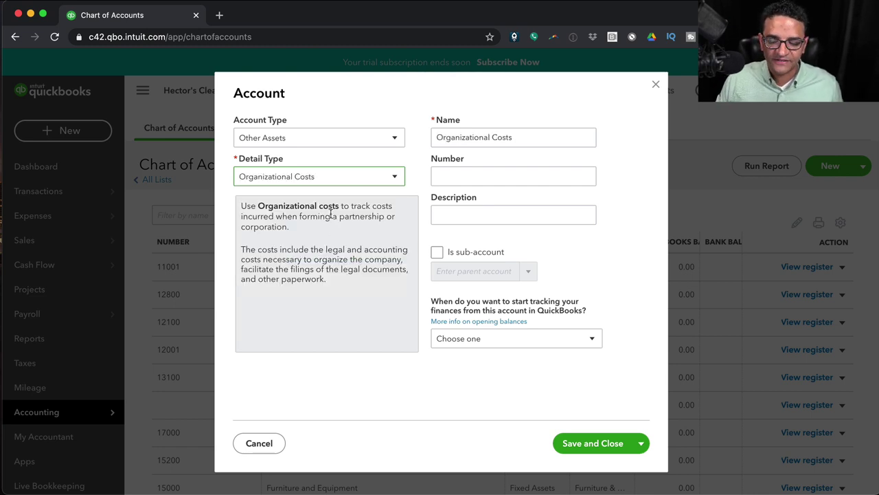
left_click(305, 173)
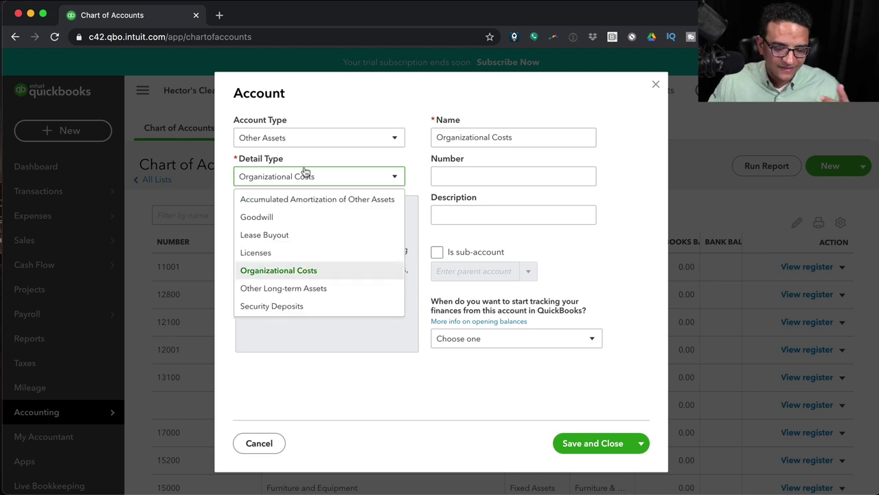
left_click(318, 286)
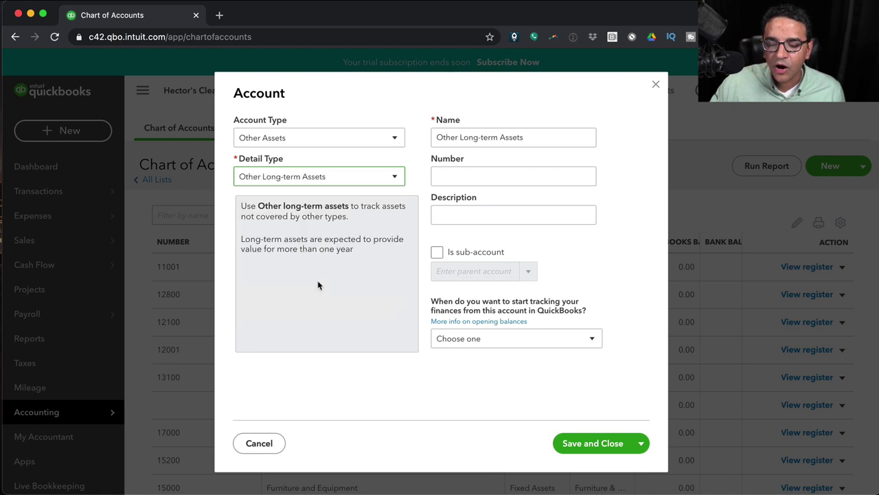
Set the detail type to Security Deposits, read its description and look over the Other Assets detail types again.
left_click(301, 143)
left_click(301, 144)
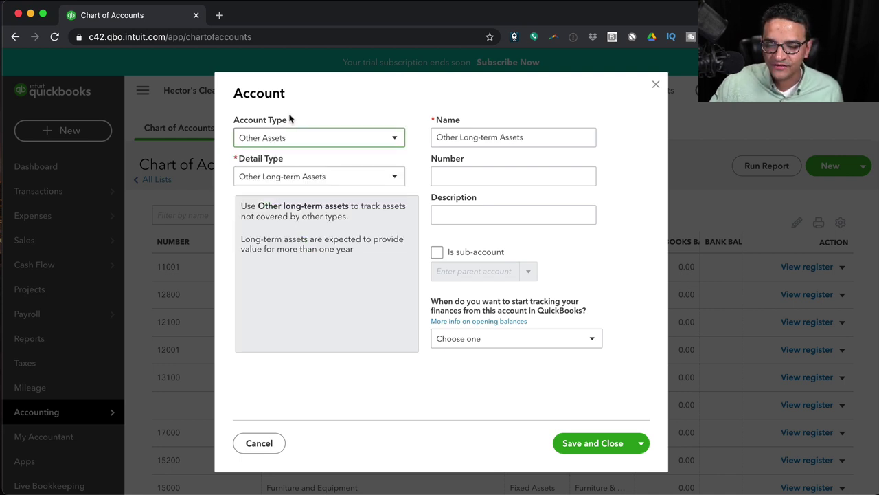
left_click(302, 179)
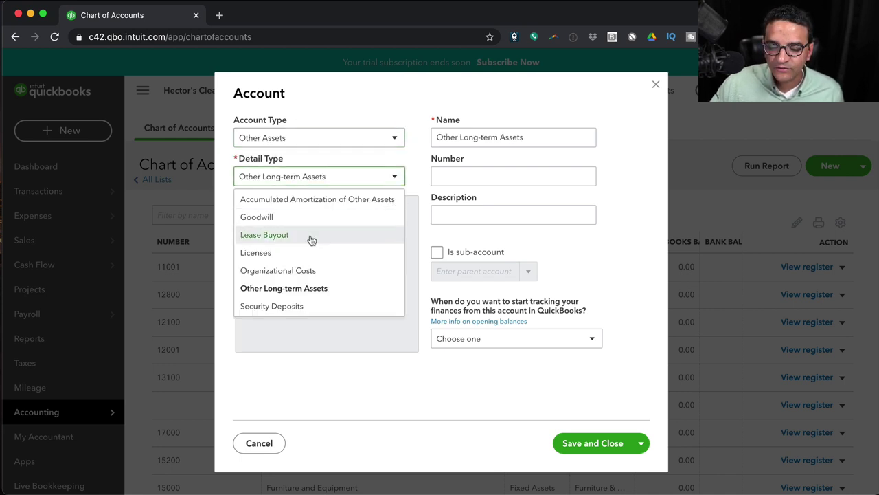
left_click(296, 307)
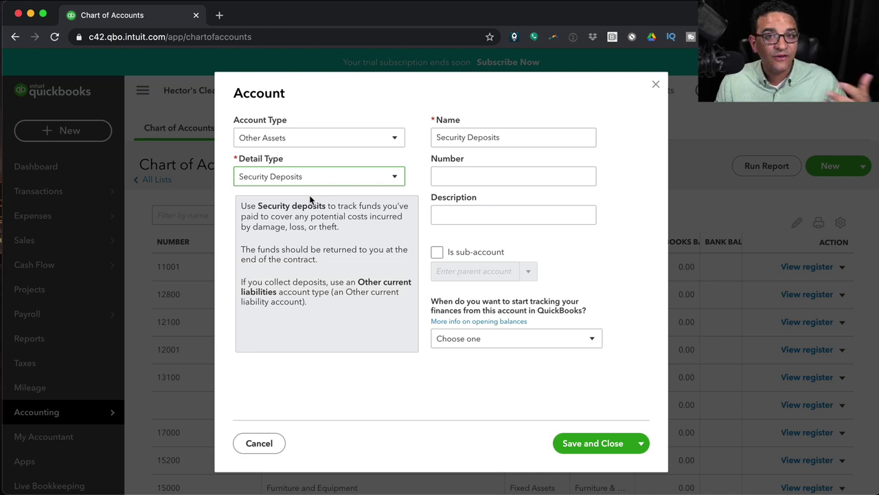
left_click(314, 180)
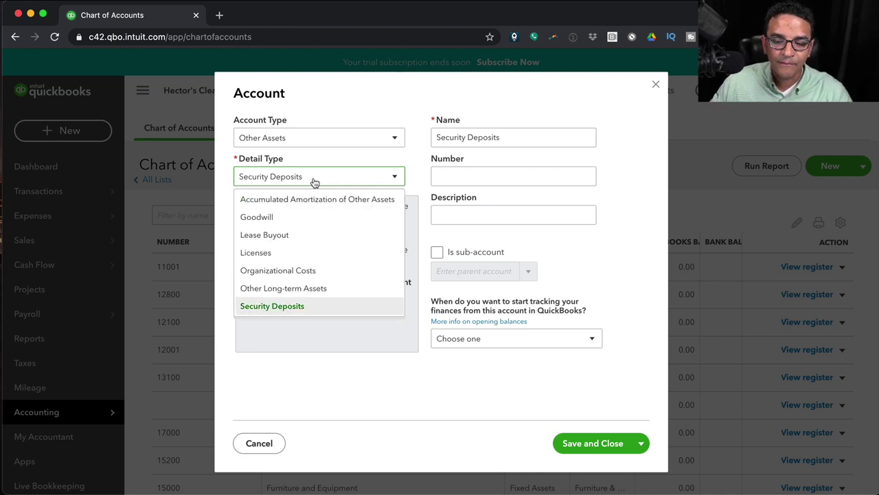
left_click(314, 179)
left_click(283, 179)
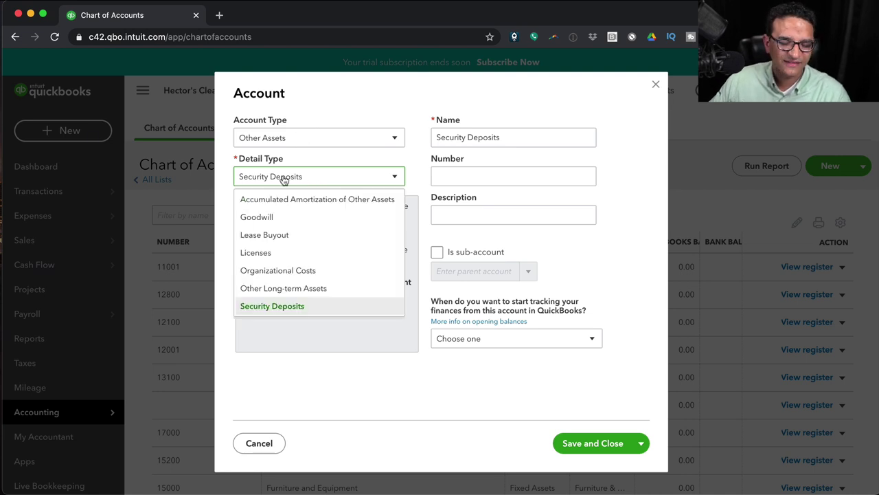
Set the account type to Accounts payable (A/P) and check which detail types it offers.
left_click(289, 142)
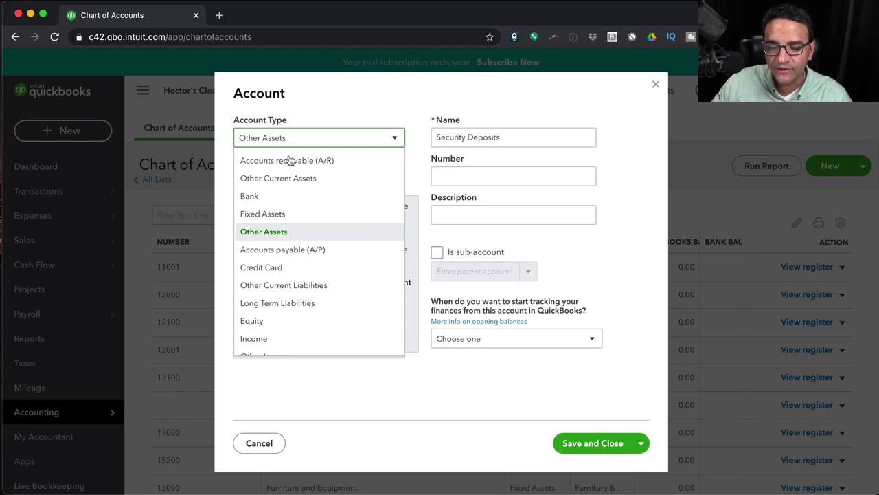
left_click(285, 249)
left_click(335, 140)
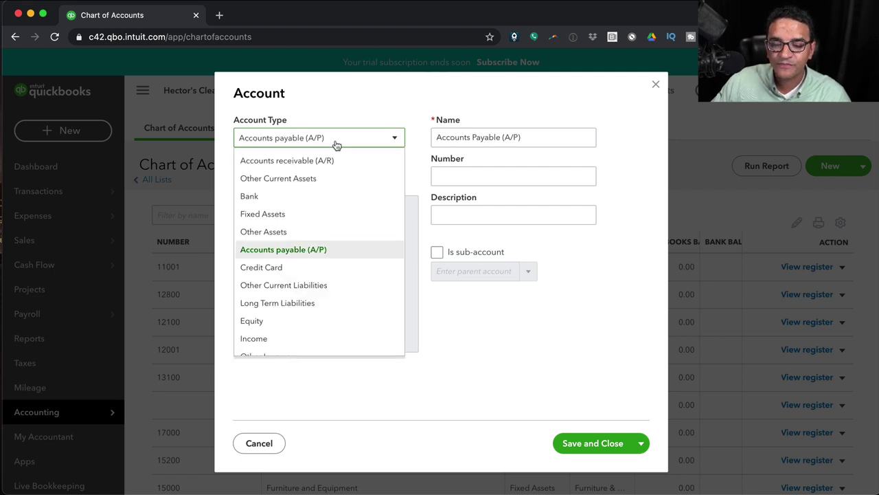
left_click(337, 141)
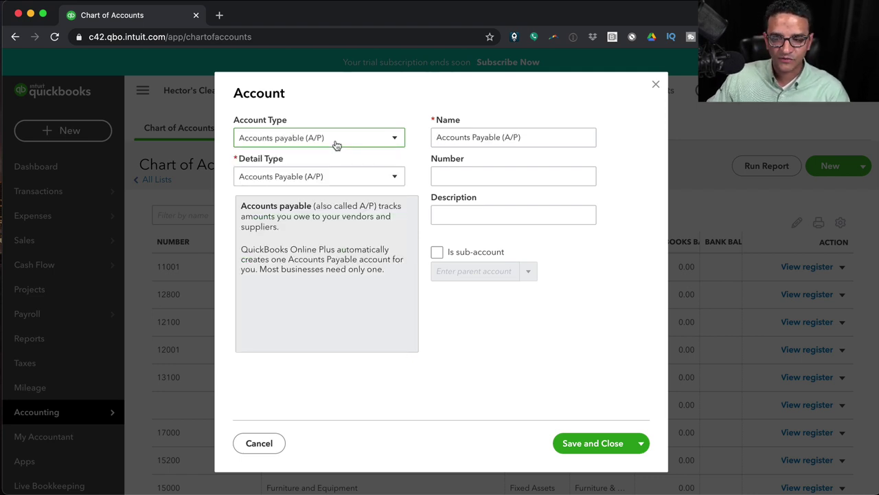
left_click(336, 144)
left_click(336, 144)
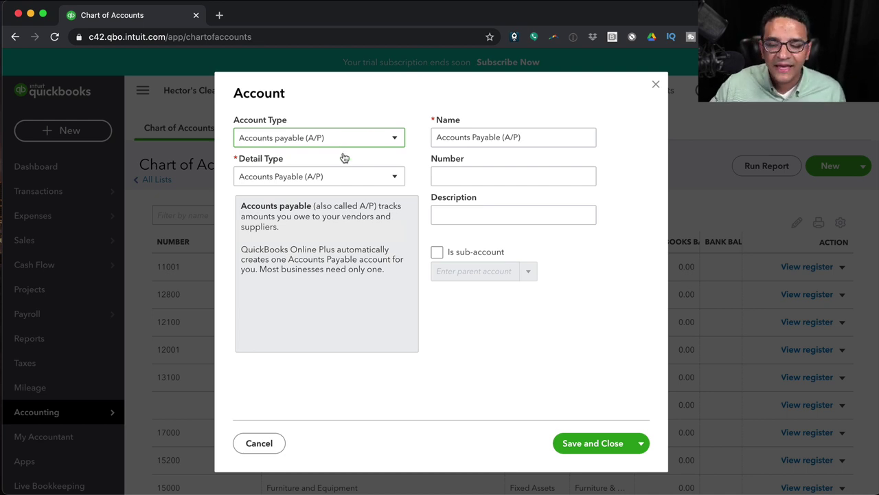
left_click(349, 177)
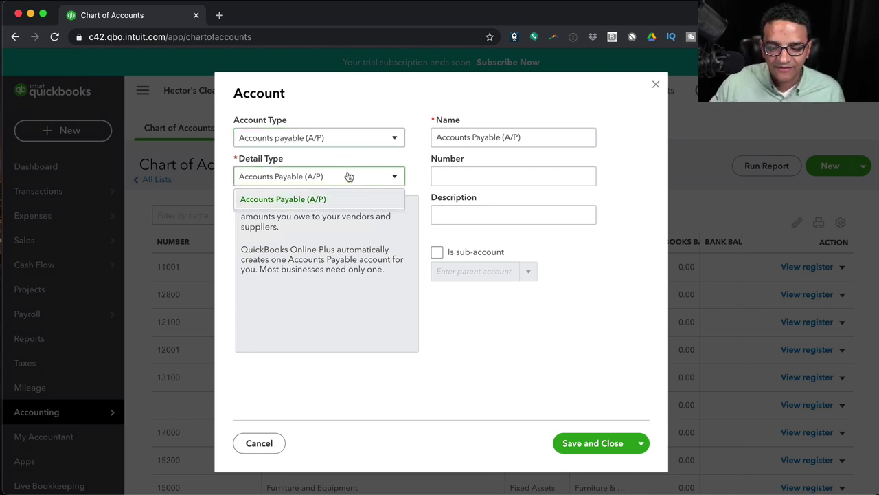
left_click(308, 178)
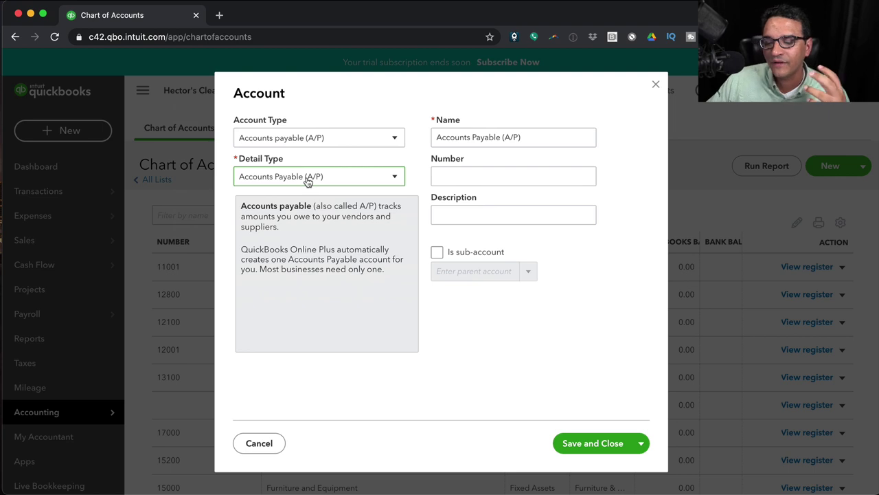
Set the account type to Credit Card, read its description and check which detail types it offers.
left_click(334, 140)
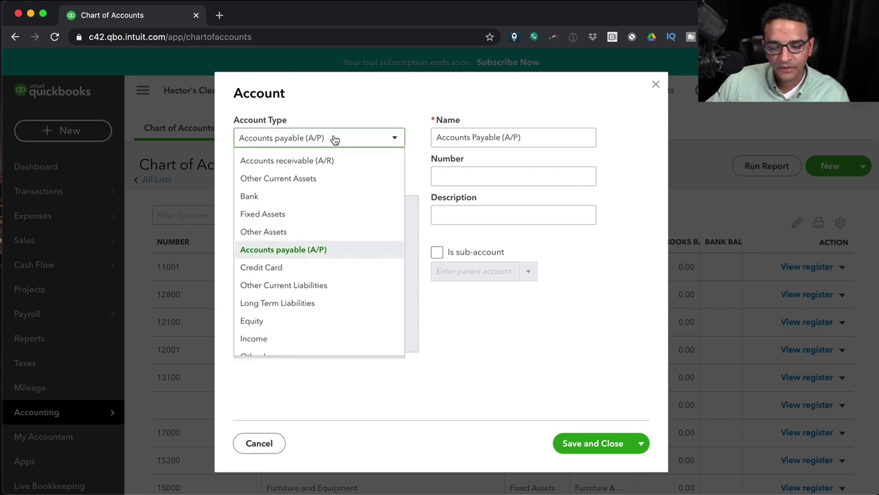
left_click(266, 270)
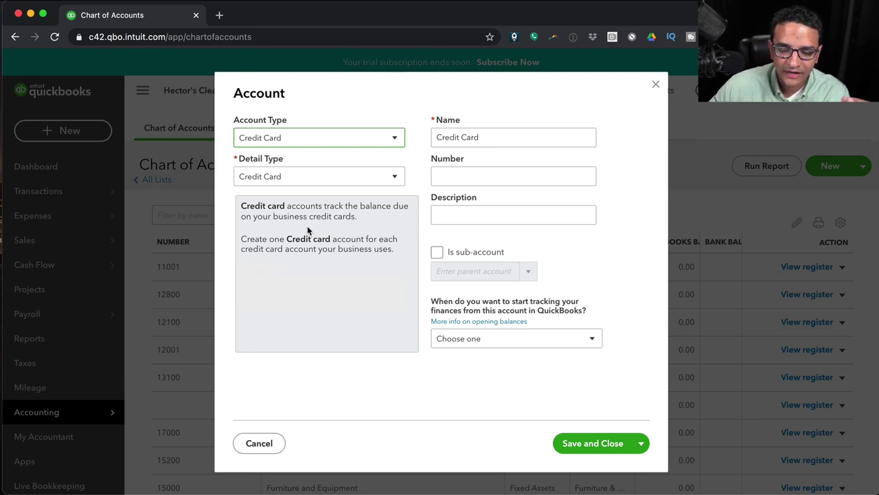
left_click(396, 176)
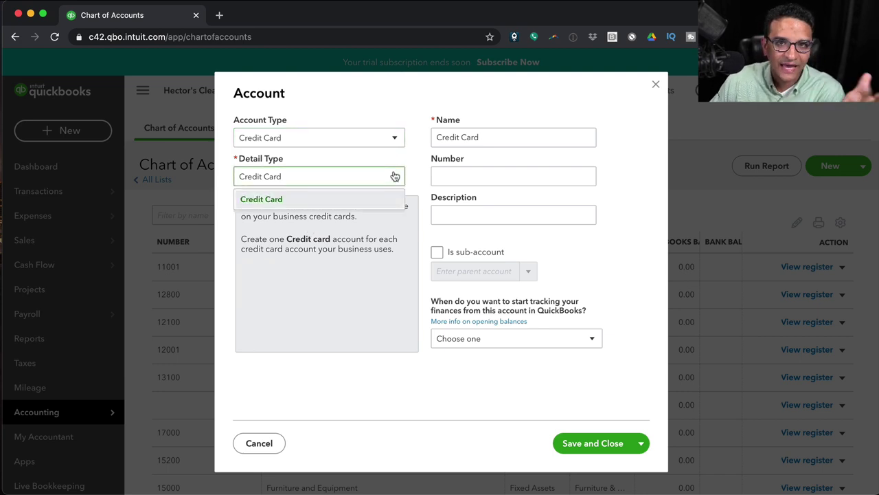
left_click(395, 177)
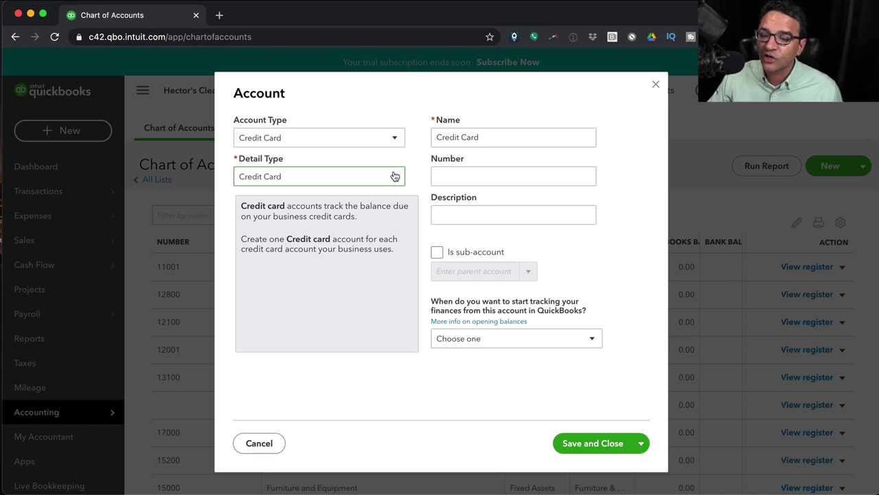
Set the account type to Other Current Liabilities and look over the detail types it offers.
left_click(401, 138)
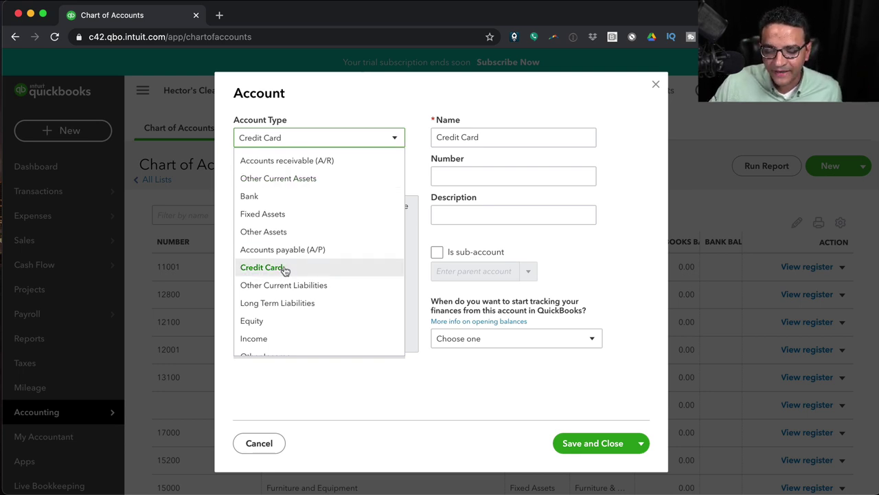
left_click(292, 285)
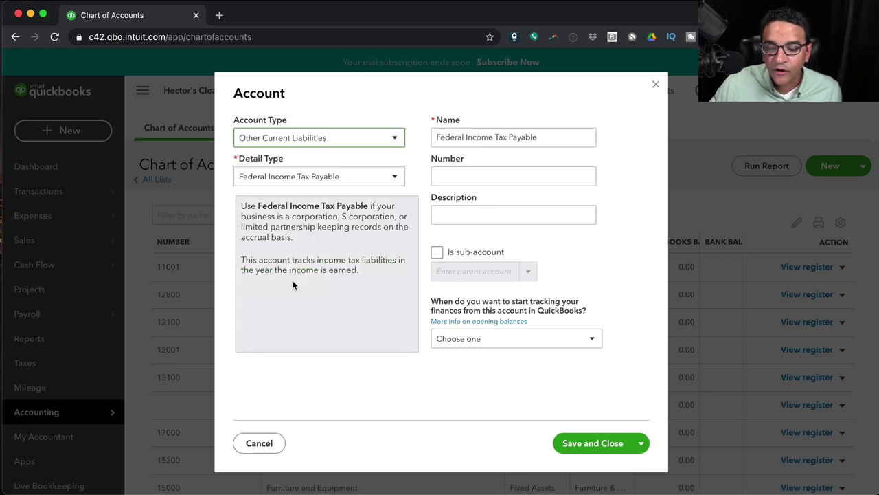
left_click(347, 139)
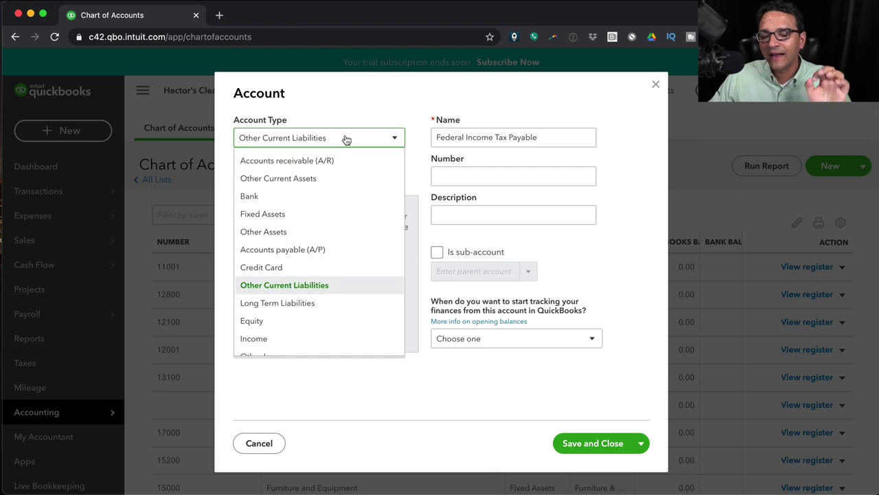
left_click(347, 139)
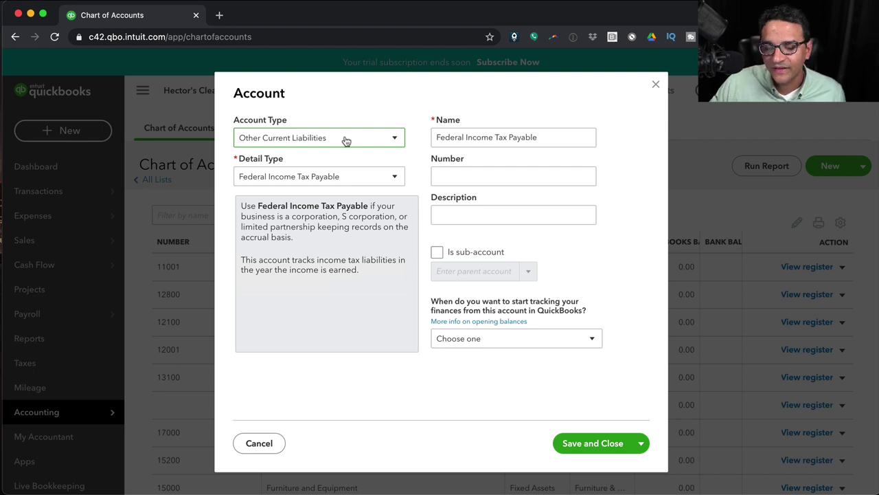
left_click(345, 175)
scroll(307, 202, "up", 1)
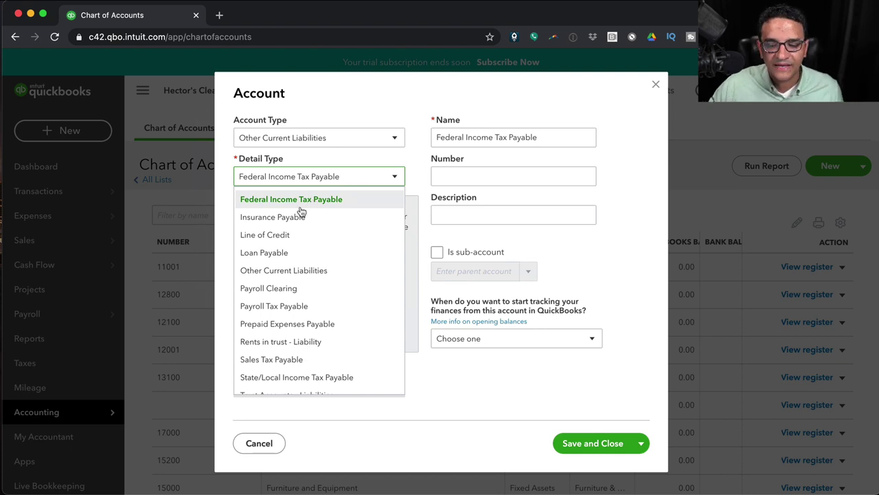
Try the Insurance Payable and Line of Credit detail types in turn and read the description of each.
left_click(301, 218)
left_click(325, 180)
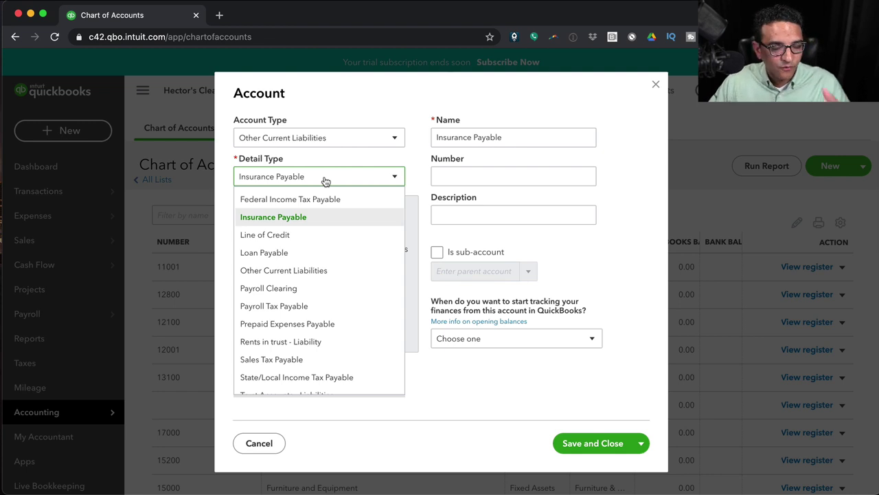
left_click(293, 235)
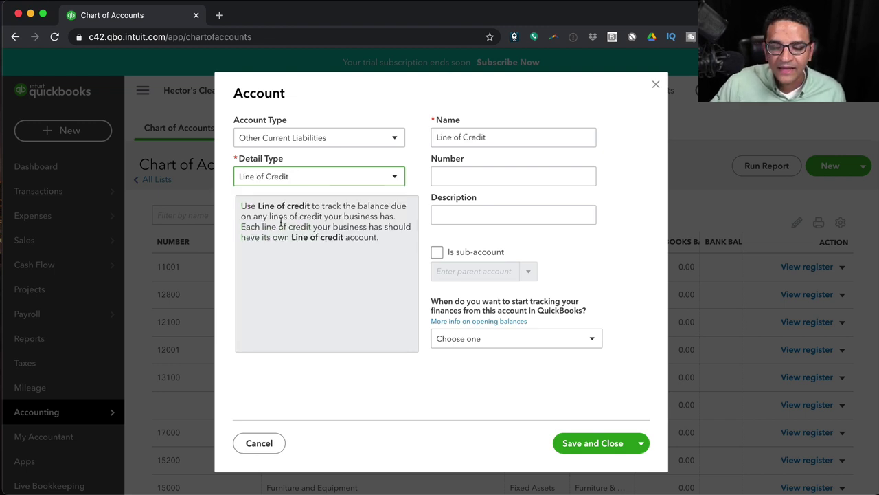
Try the Loan Payable and Other Current Liabilities detail types in turn and read their descriptions.
left_click(319, 179)
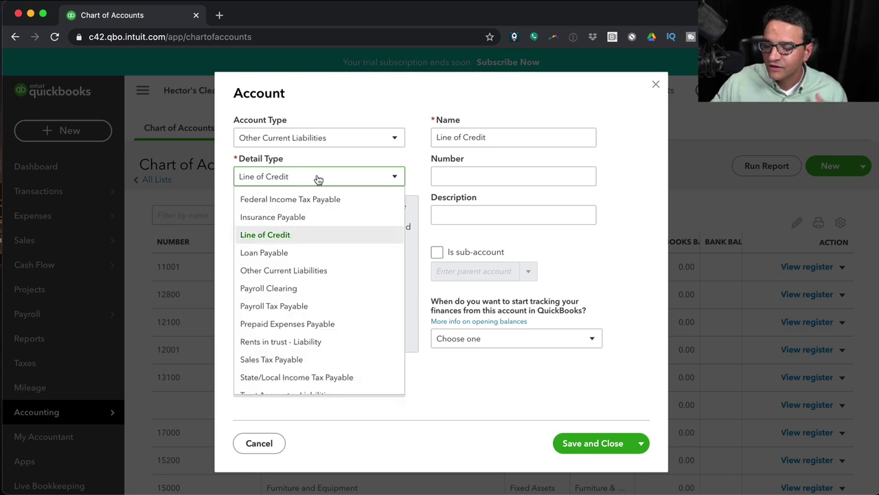
left_click(272, 253)
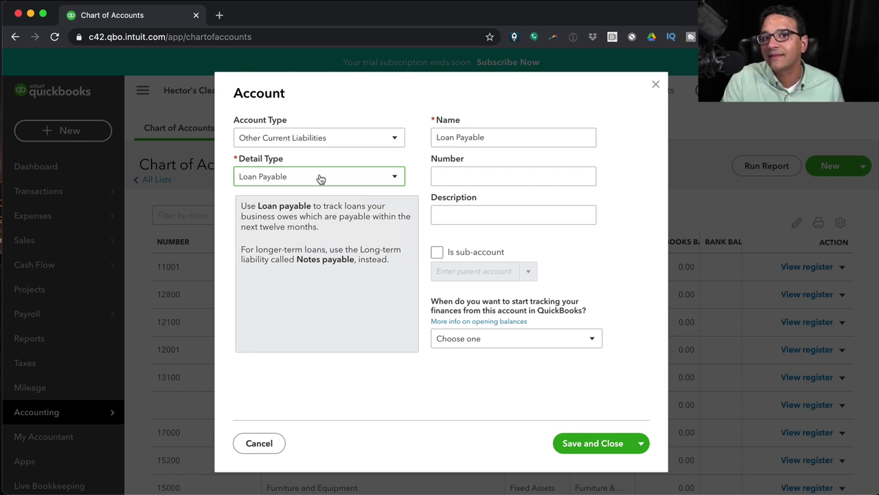
left_click(321, 178)
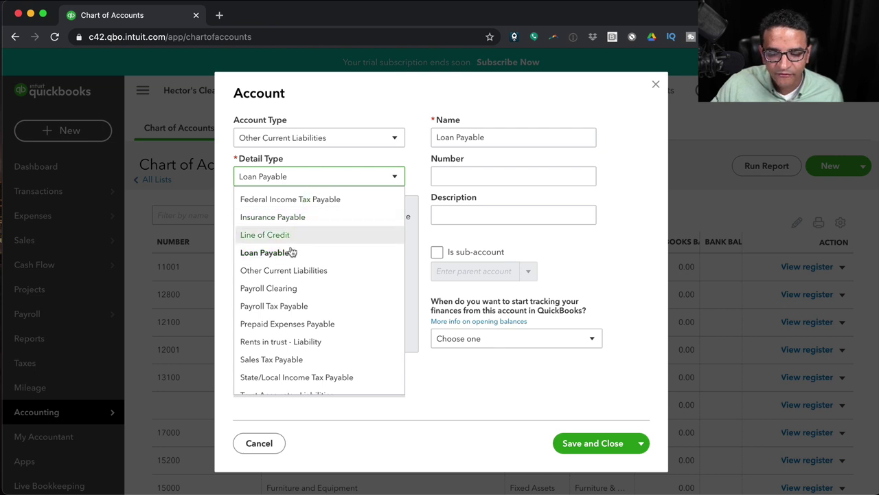
left_click(309, 272)
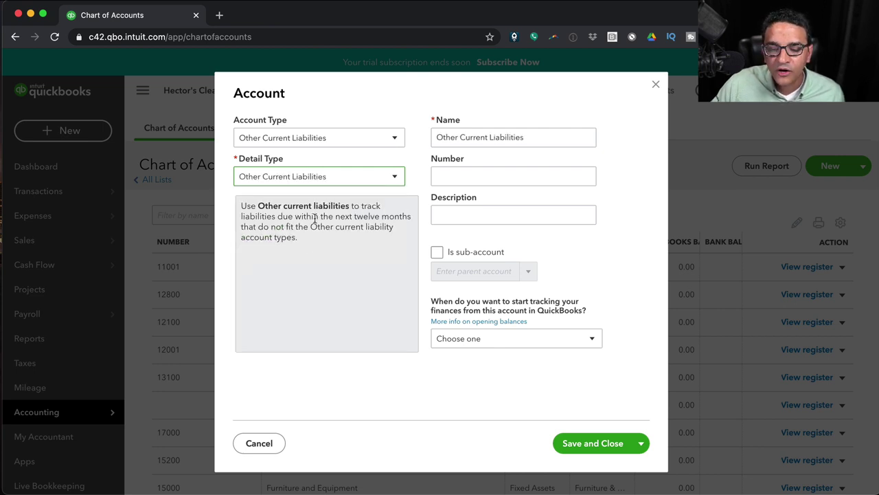
left_click(282, 137)
left_click(279, 137)
Try the Payroll Clearing and Payroll Tax Payable detail types in turn and read what each one tracks.
left_click(322, 180)
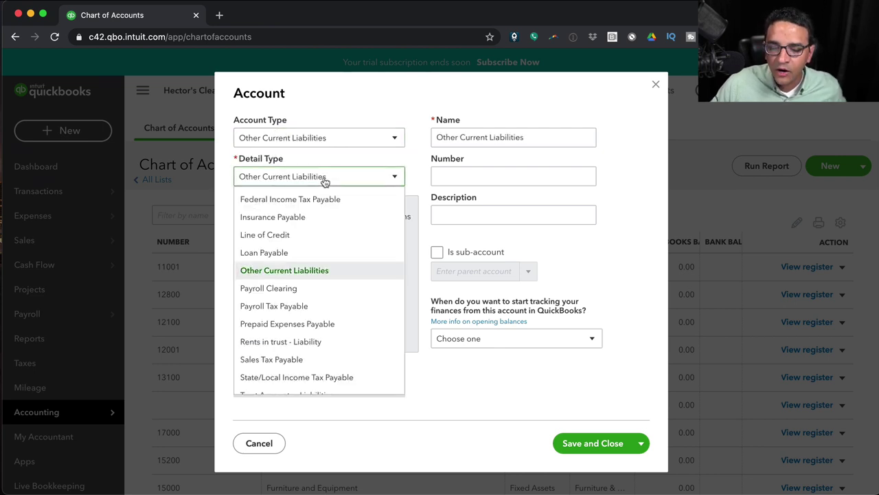
left_click(297, 289)
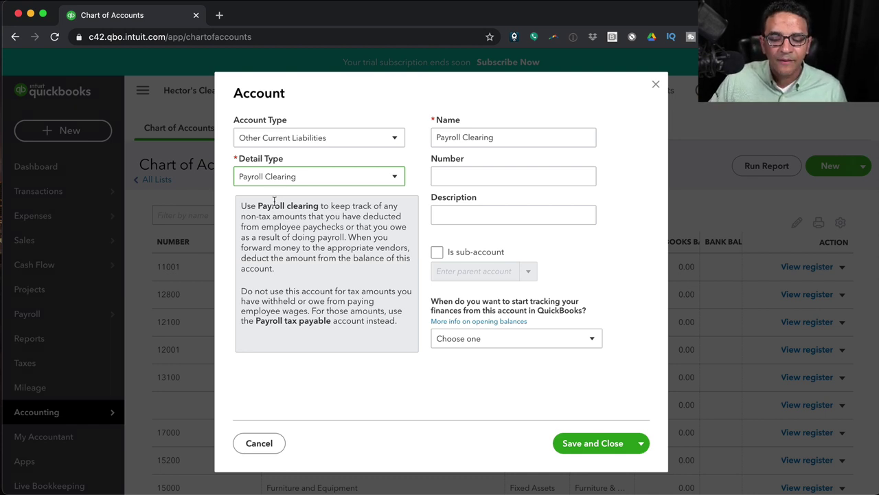
left_click_drag(241, 203, 347, 275)
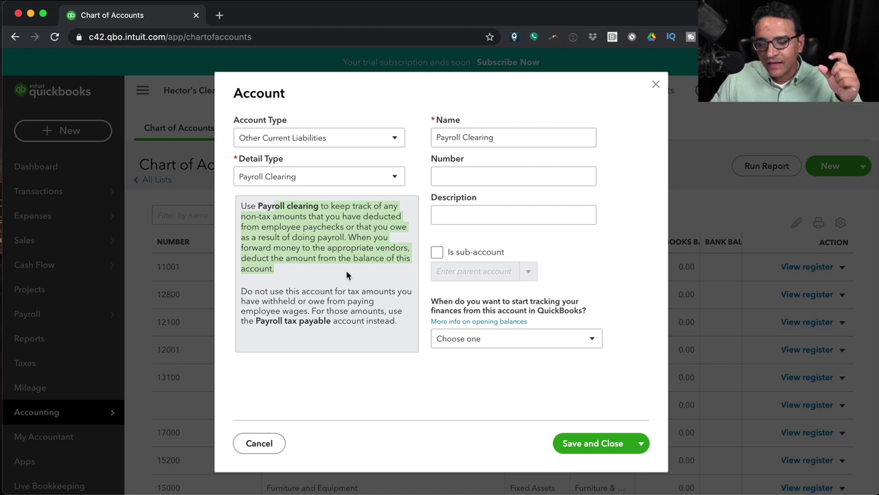
left_click(335, 181)
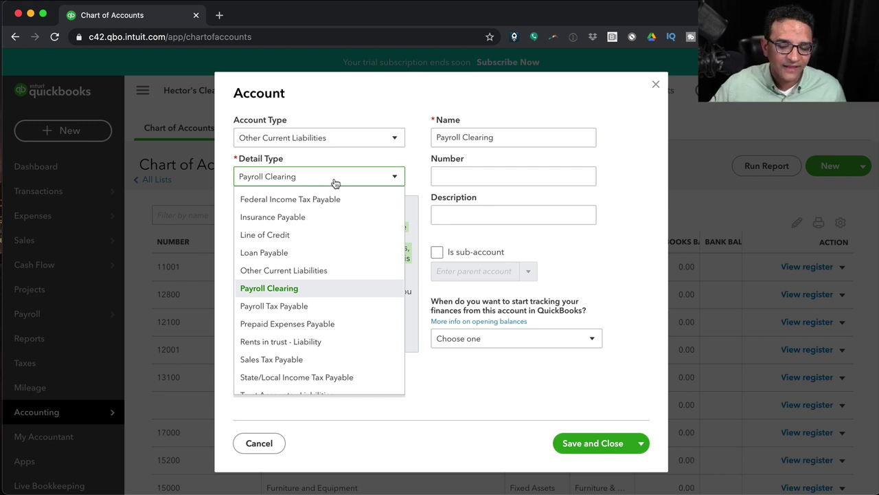
left_click(292, 306)
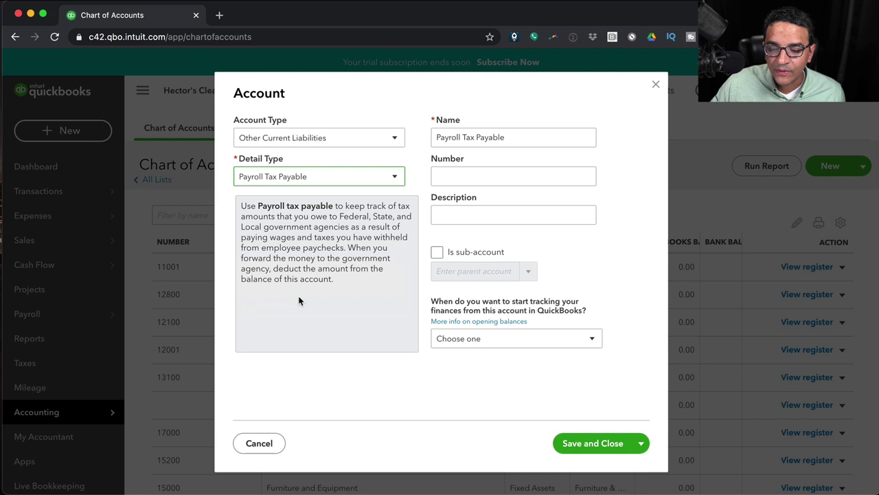
Try the Prepaid Expenses Payable and Rents in trust - Liability detail types in turn and read their usage descriptions.
left_click(324, 177)
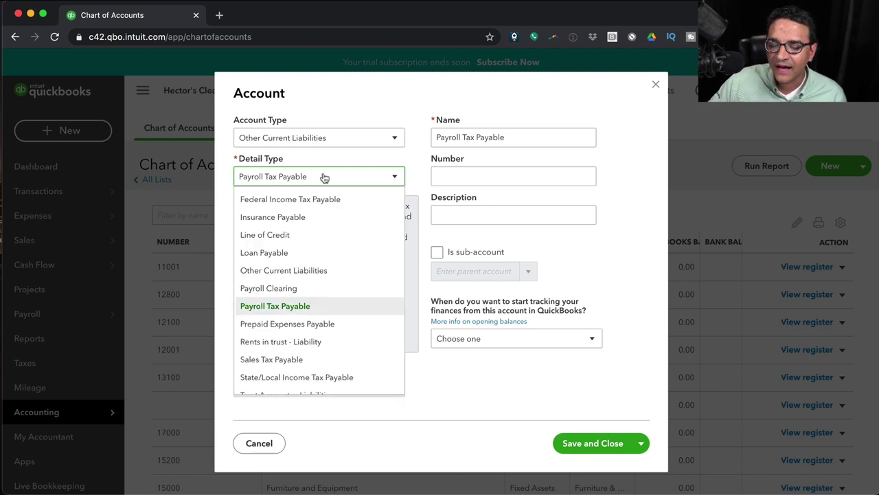
left_click(282, 325)
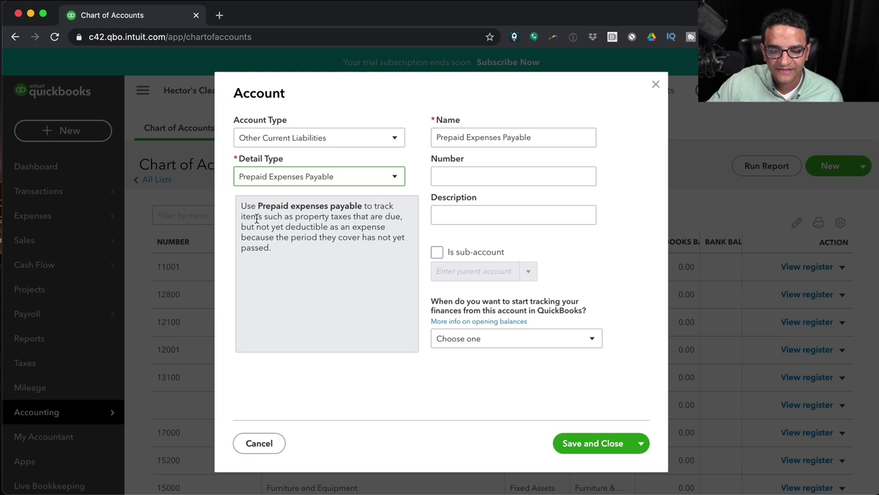
left_click_drag(256, 219, 384, 231)
left_click(343, 239)
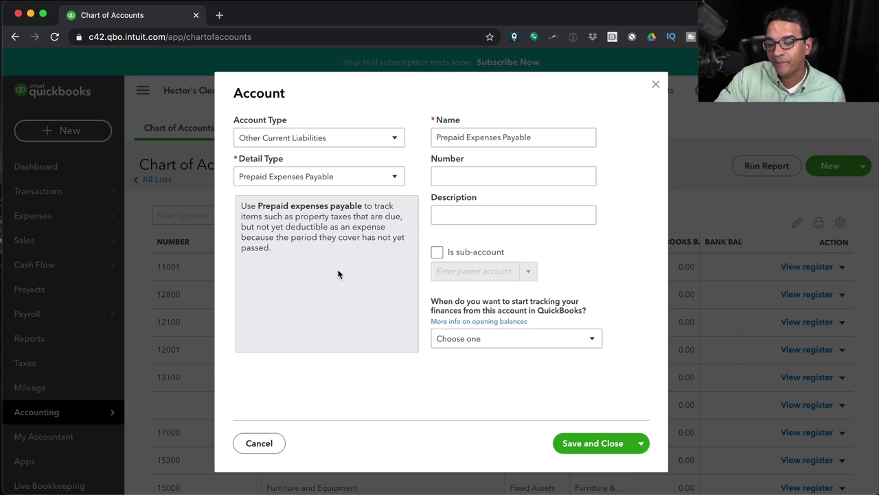
left_click(349, 178)
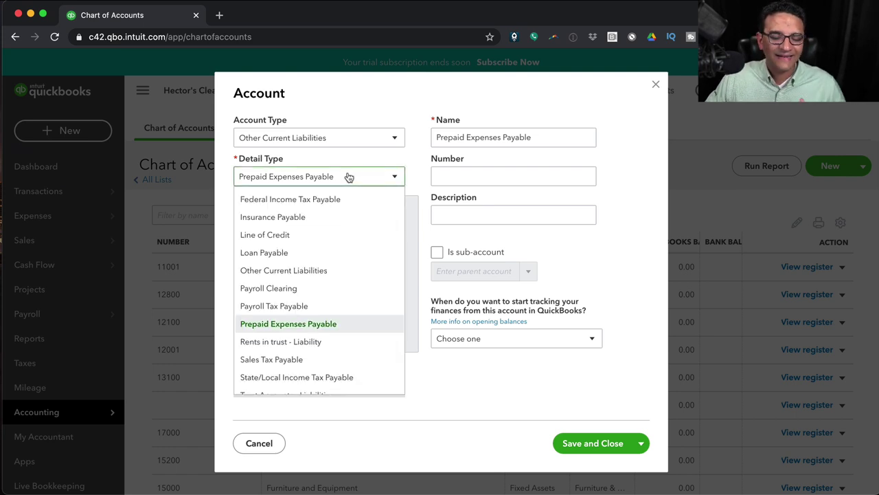
left_click(287, 341)
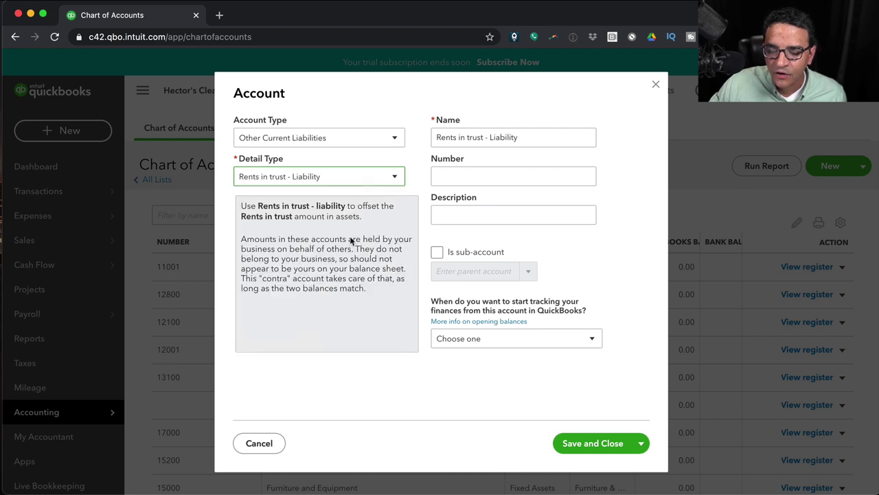
Look over the remaining current liability detail types, then set the detail type to Sales Tax Payable and read its description.
left_click(344, 176)
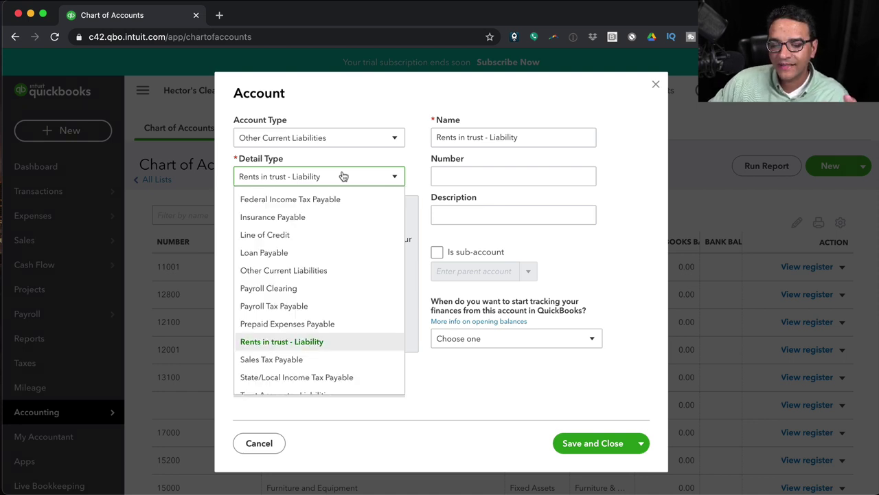
left_click(343, 176)
left_click(342, 176)
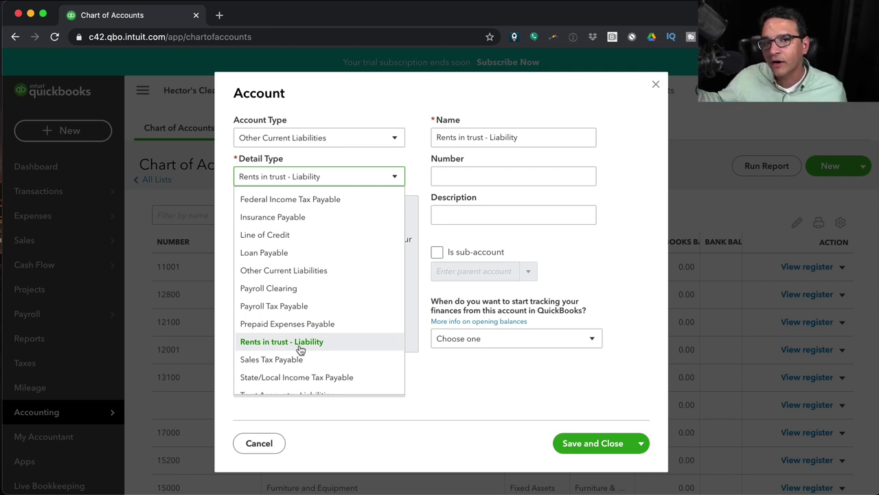
scroll(300, 350, "down", 1)
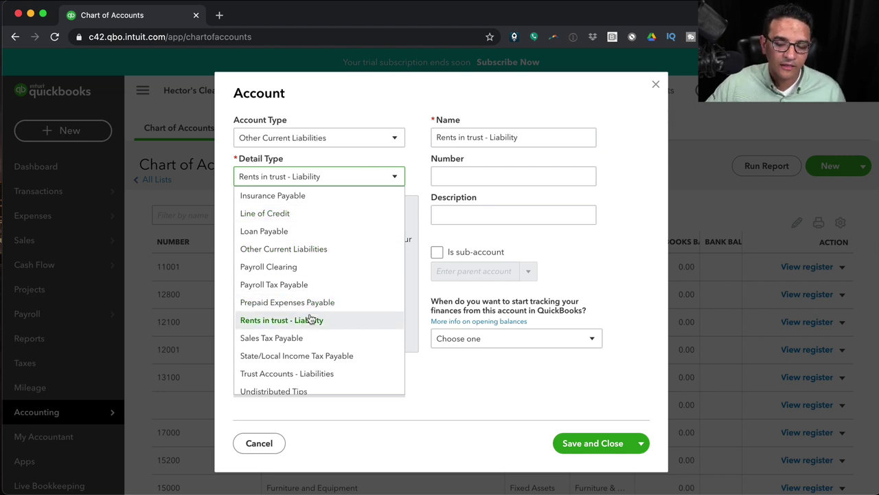
left_click(305, 338)
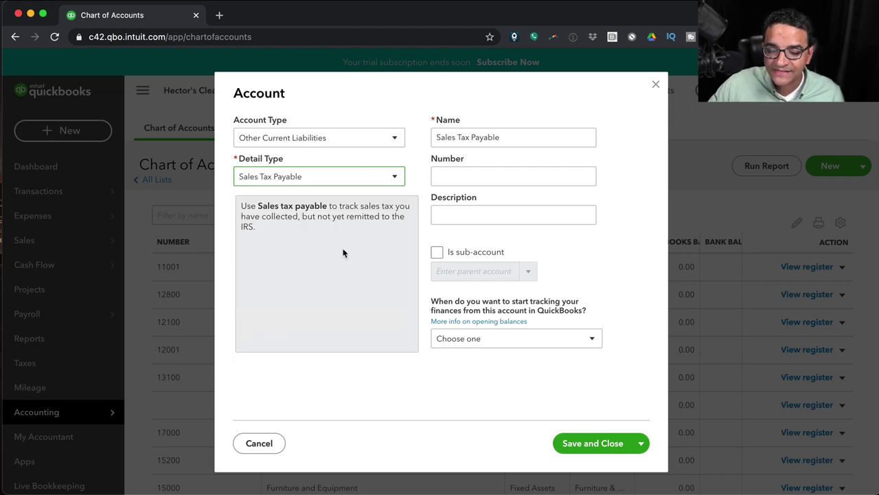
Set the detail type to Trust Accounts - Liabilities and read its description.
left_click(312, 176)
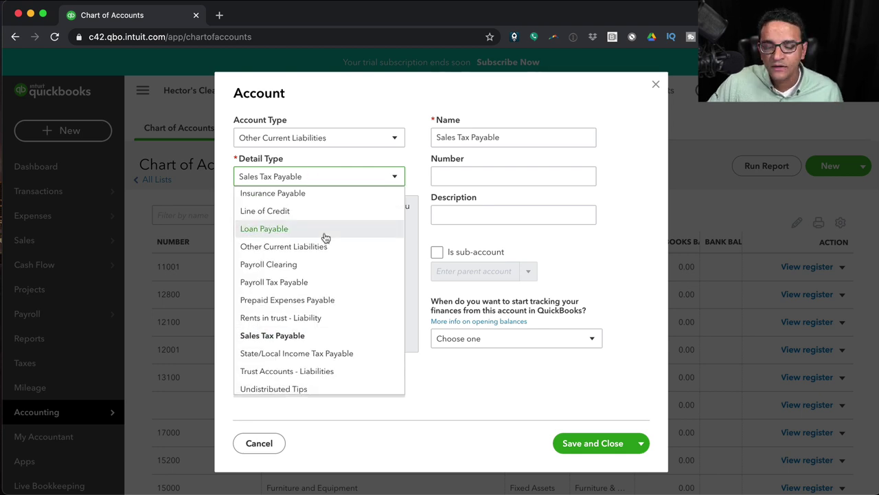
scroll(324, 334, "down", 1)
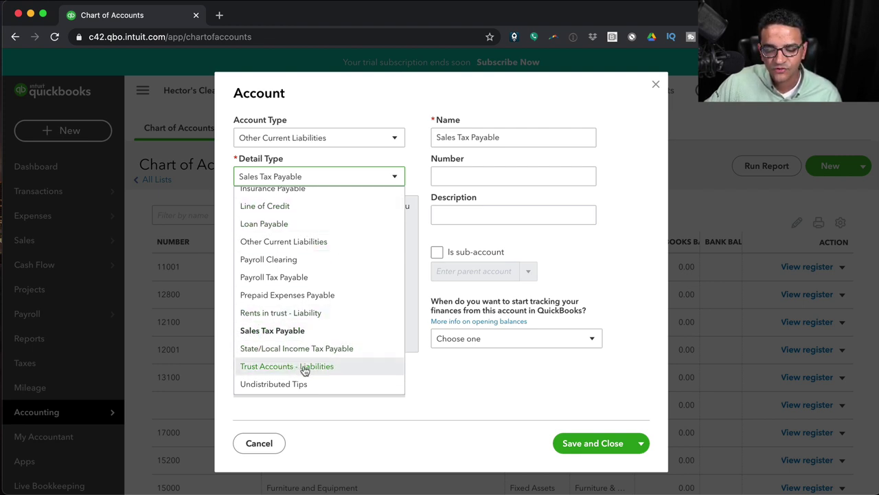
left_click(304, 366)
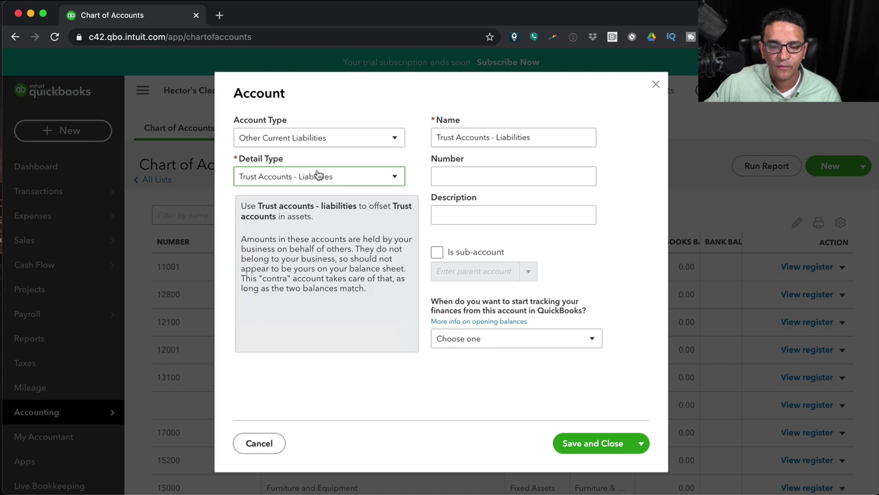
Set the detail type to Undistributed Tips, check its description area and open the account type choices.
left_click(353, 178)
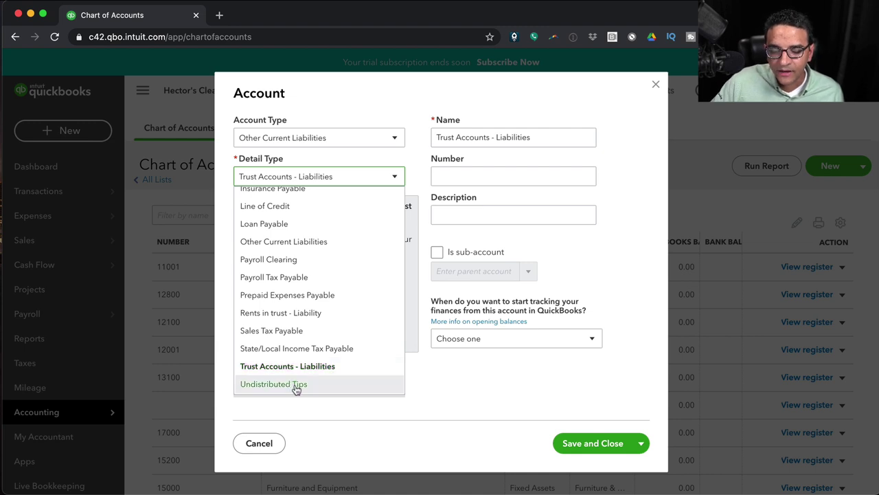
left_click(295, 384)
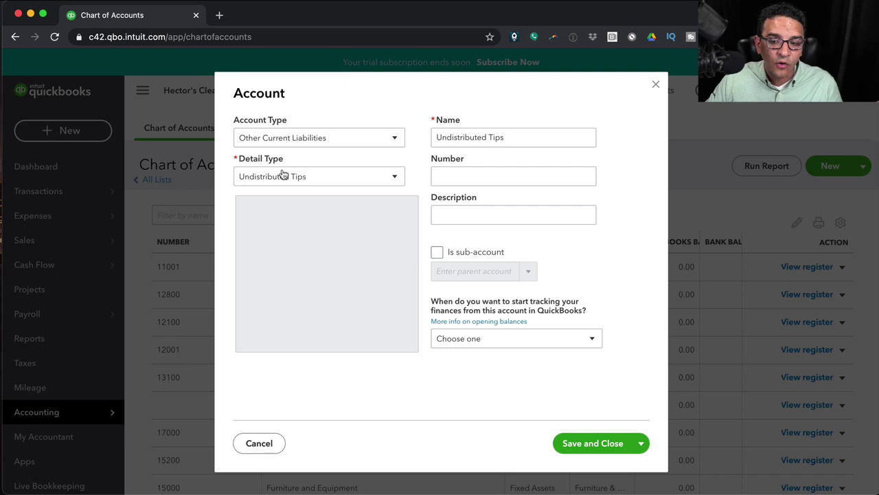
left_click(283, 175)
left_click(281, 175)
left_click(306, 139)
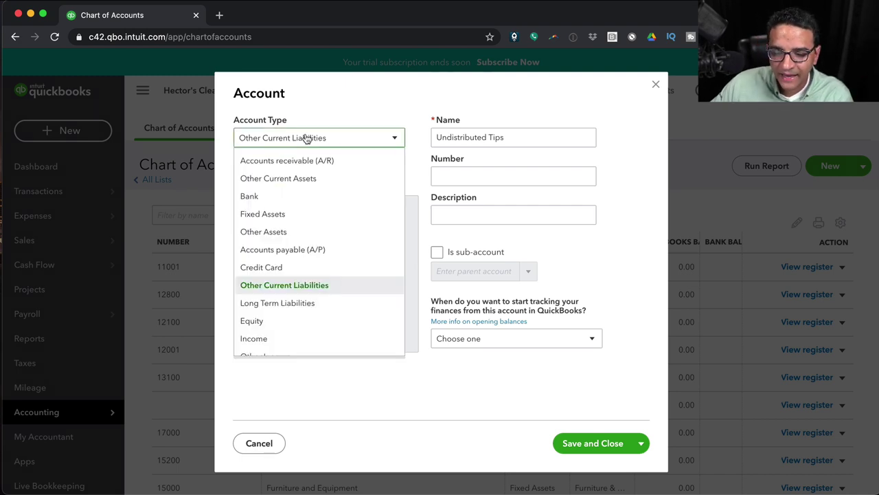
Set the account type to Long Term Liabilities, review its detail types and choose Shareholder Notes Payable.
left_click(292, 303)
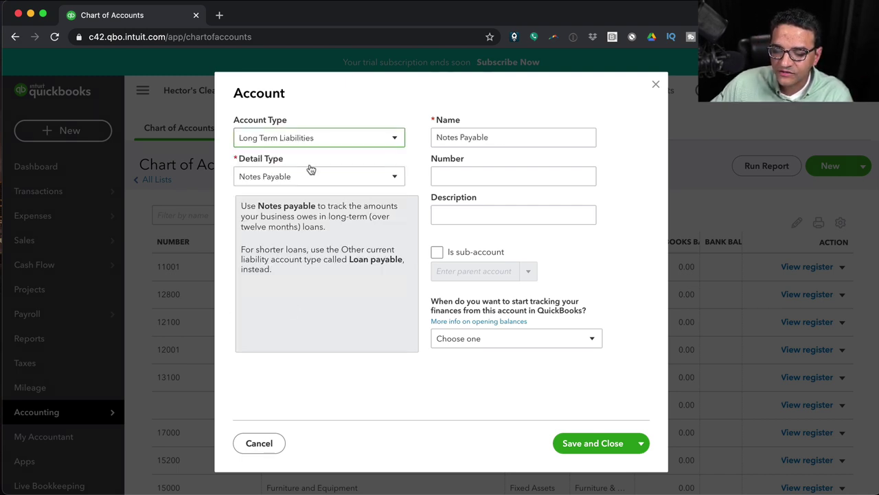
left_click(283, 181)
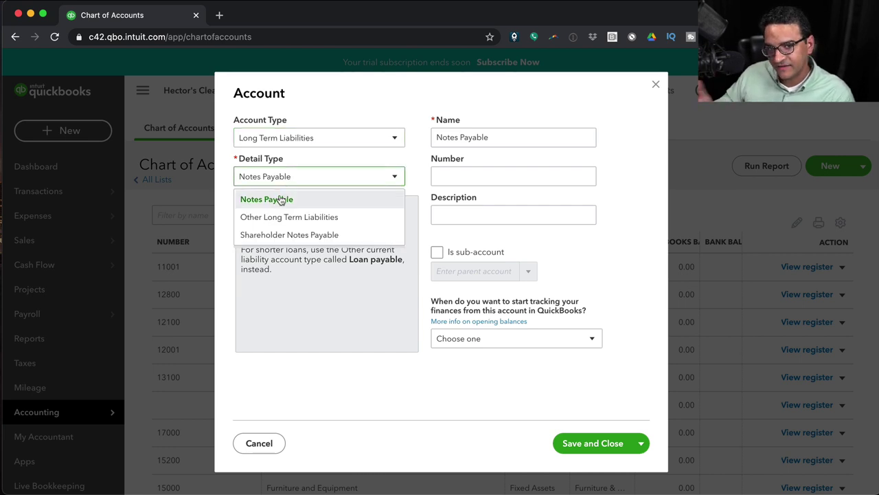
left_click(311, 235)
Change the account type to Equity, then set the detail type to Common Stock and read its description.
left_click(309, 132)
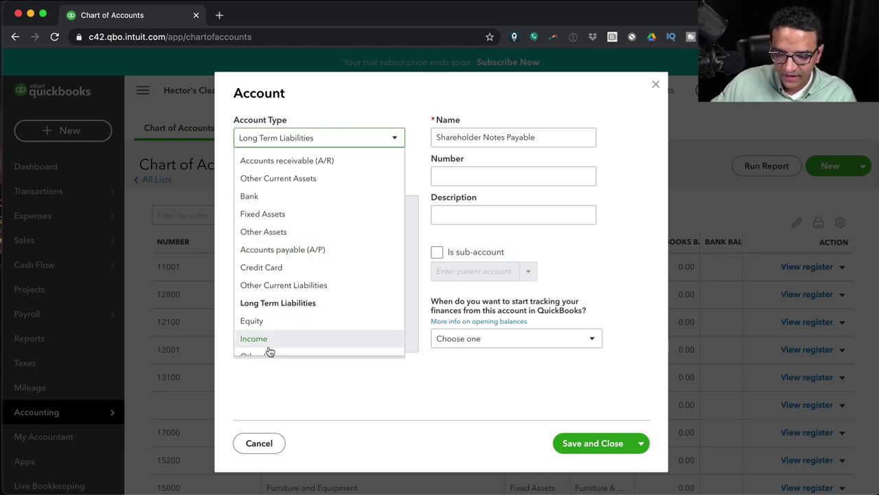
left_click(273, 319)
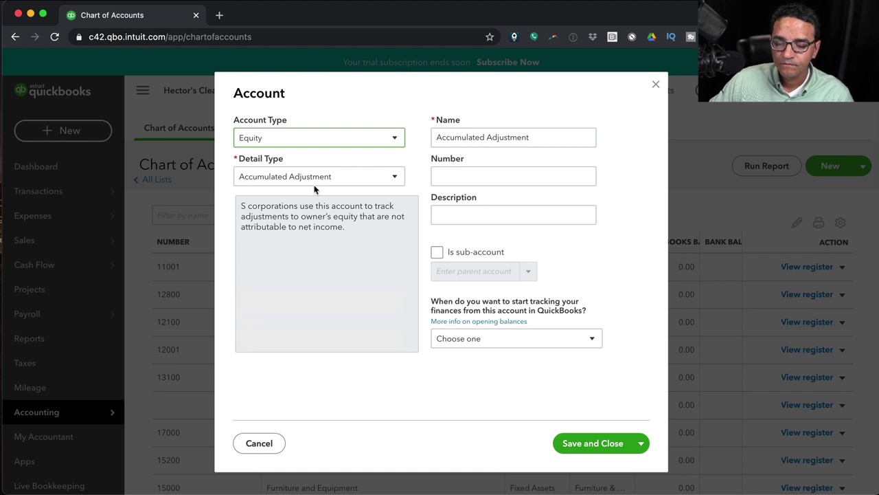
left_click(327, 178)
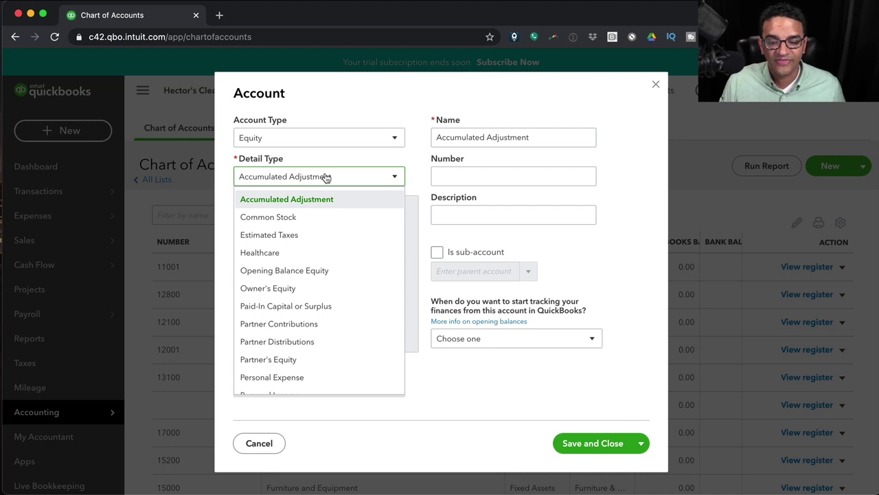
left_click(308, 217)
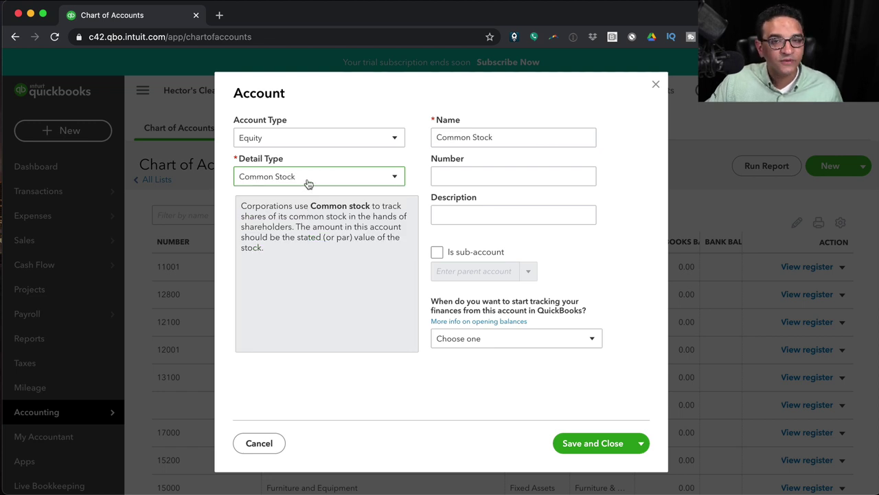
Look over the full list of equity detail types, then set the detail type to Retained Earnings and read its description.
left_click(308, 180)
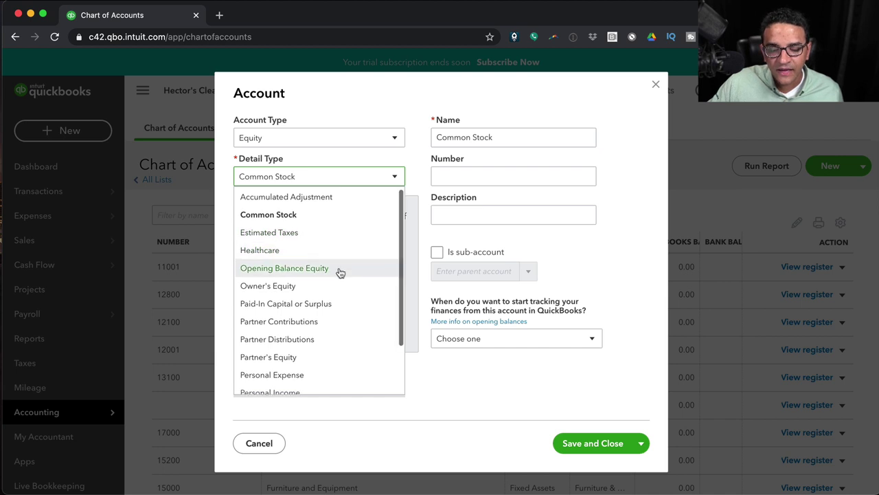
scroll(337, 278, "down", 1)
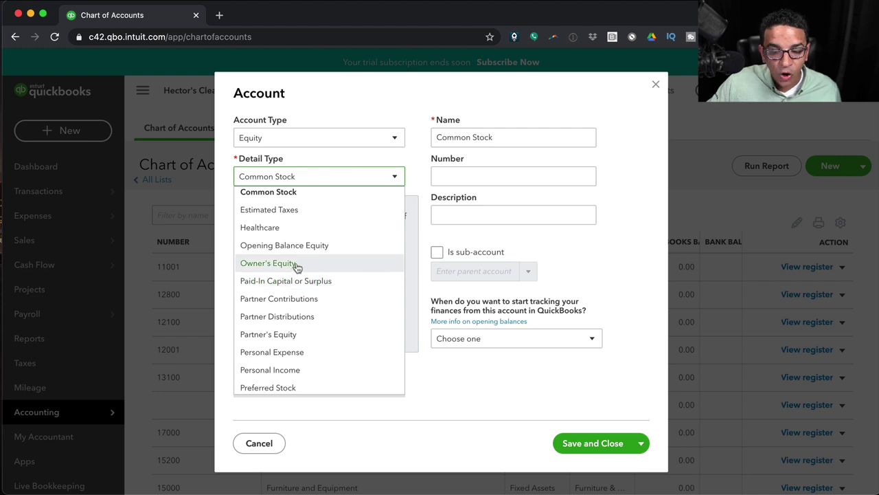
scroll(296, 273, "down", 1)
scroll(295, 270, "down", 1)
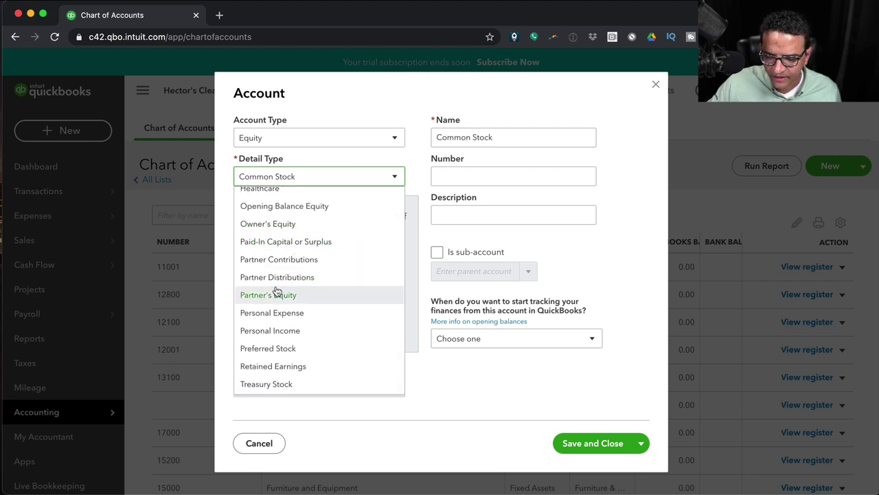
scroll(304, 292, "up", 1)
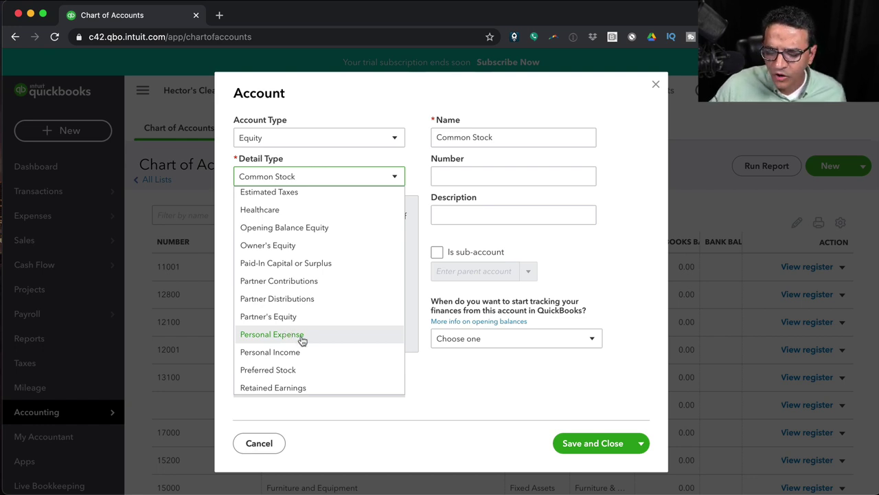
scroll(302, 337, "down", 1)
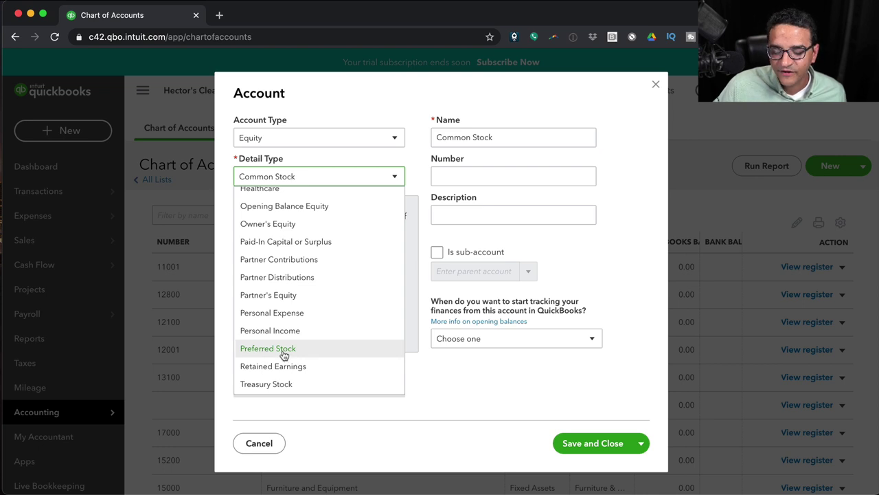
scroll(281, 309, "up", 2)
scroll(298, 359, "down", 2)
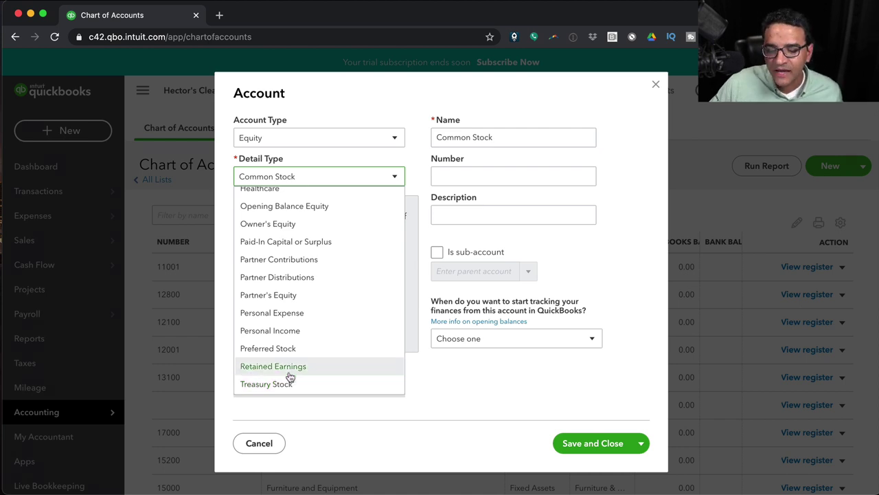
left_click(289, 368)
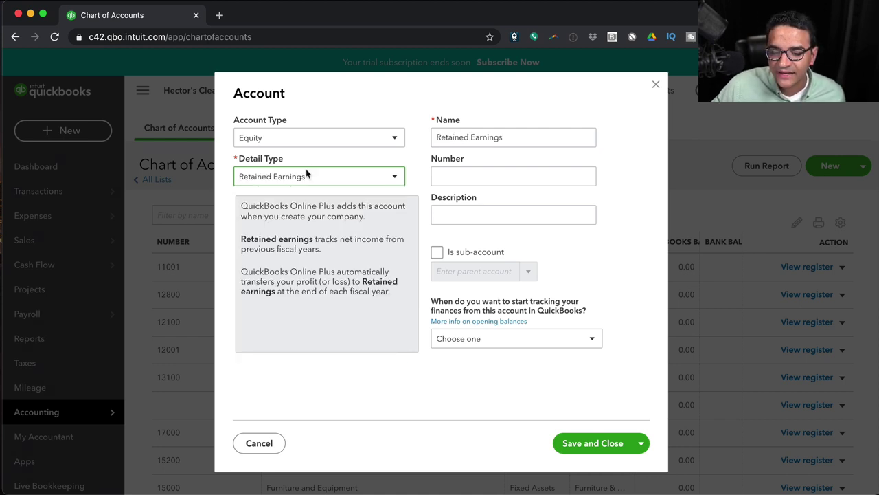
Review the equity detail types again, set the detail type to Healthcare and check its description area.
left_click(387, 172)
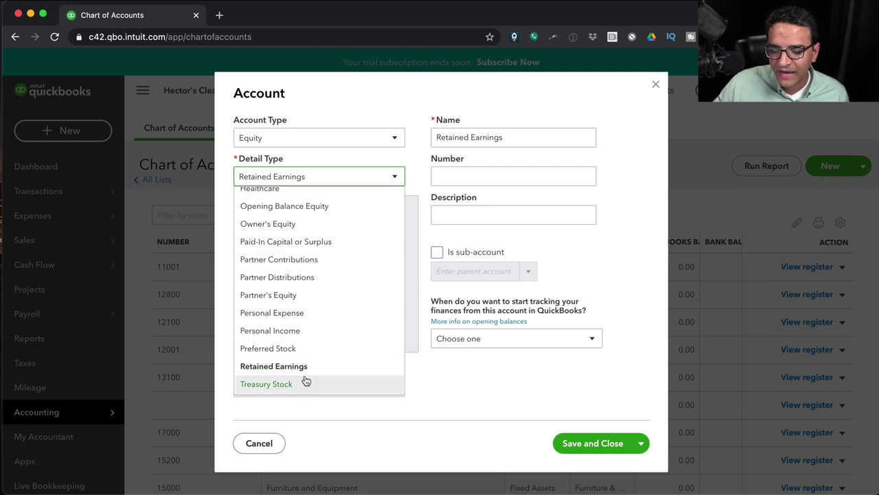
scroll(308, 369, "up", 1)
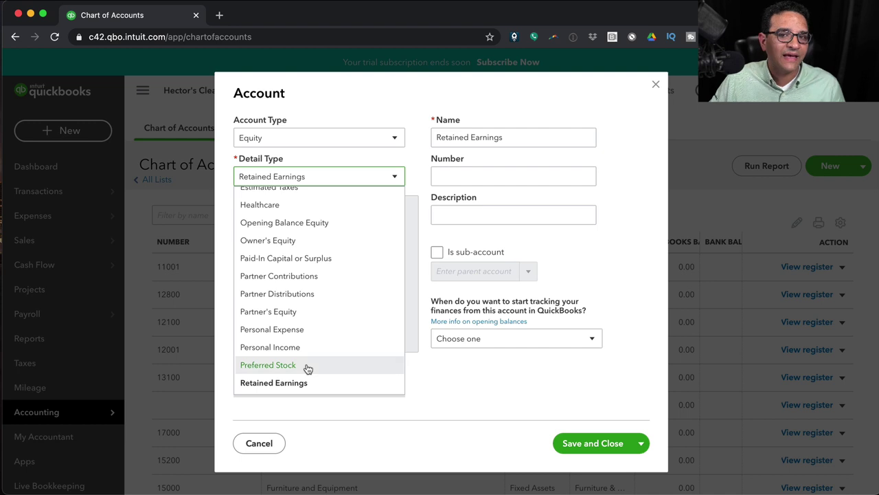
scroll(308, 369, "up", 2)
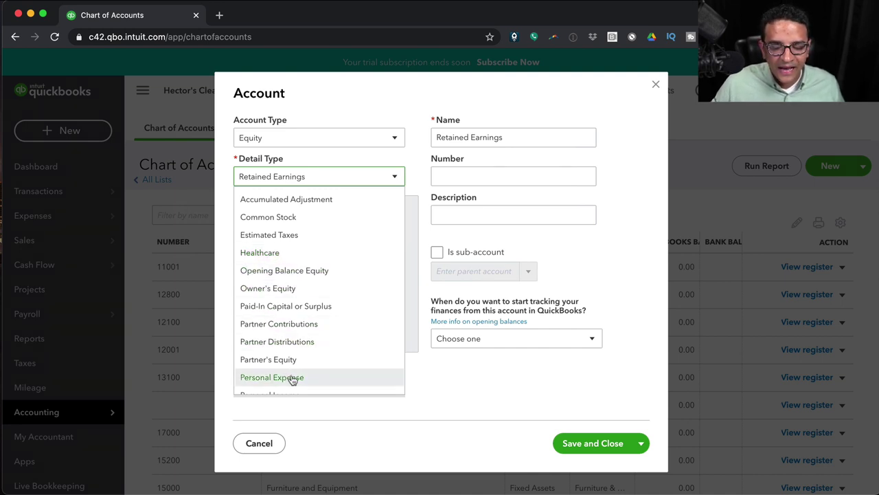
left_click(285, 252)
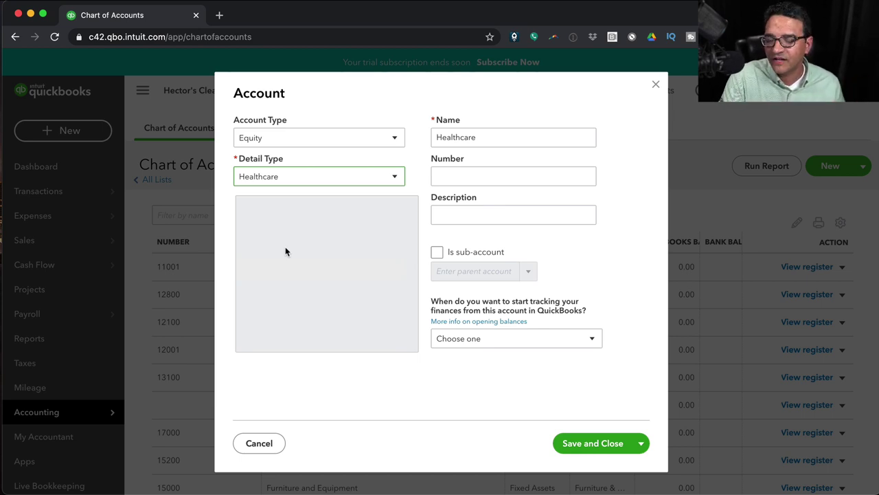
left_click(296, 176)
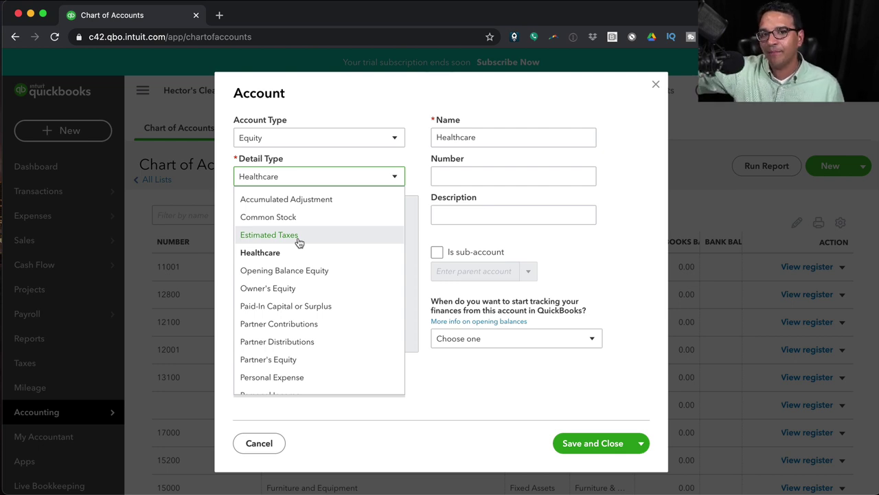
Change the account type to Income, then set the detail type to Non-Profit Income and read its description.
left_click(307, 139)
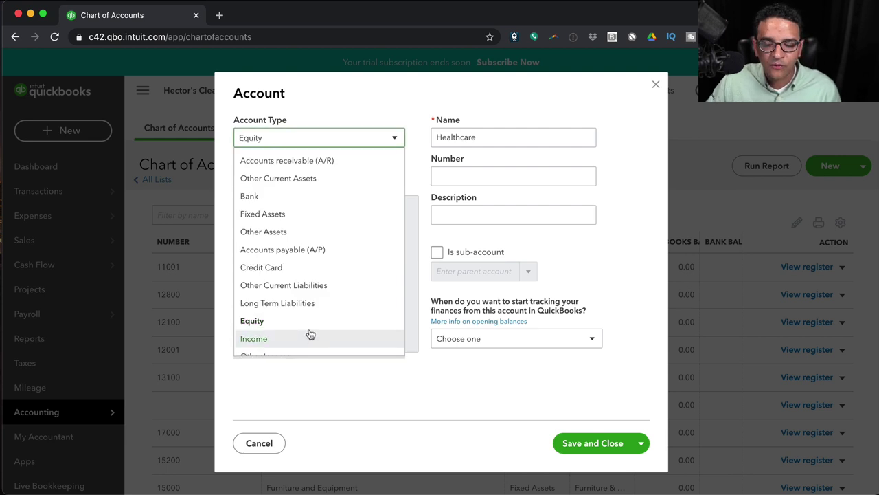
left_click(387, 105)
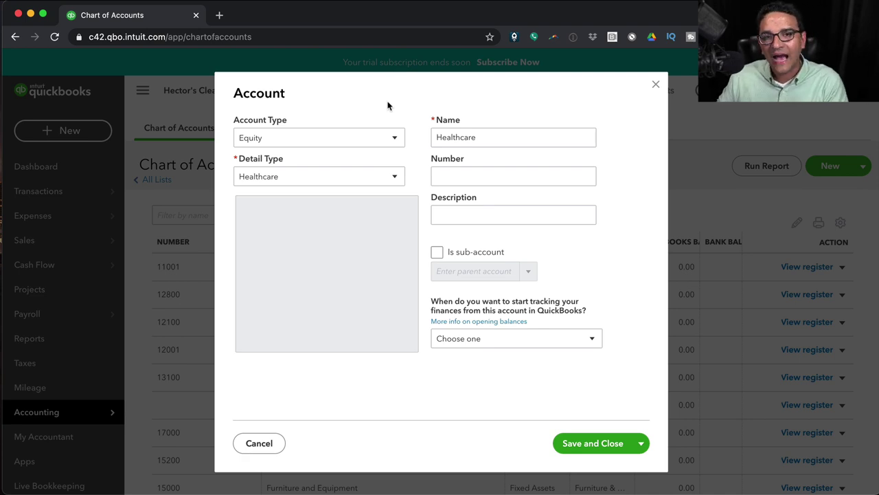
left_click(396, 141)
scroll(337, 226, "down", 2)
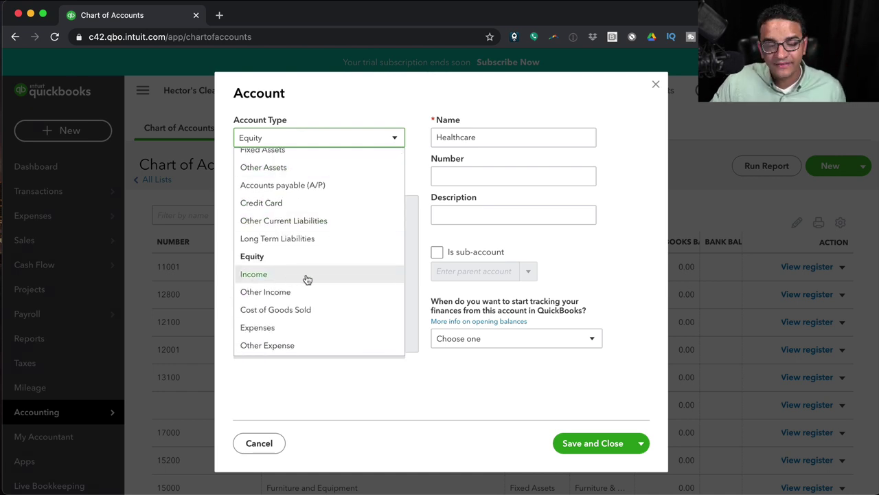
left_click(267, 274)
left_click(372, 177)
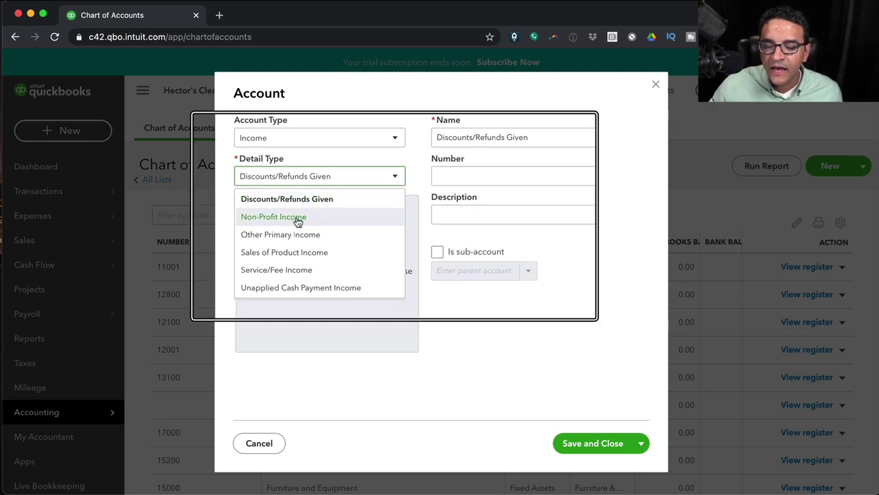
left_click(297, 215)
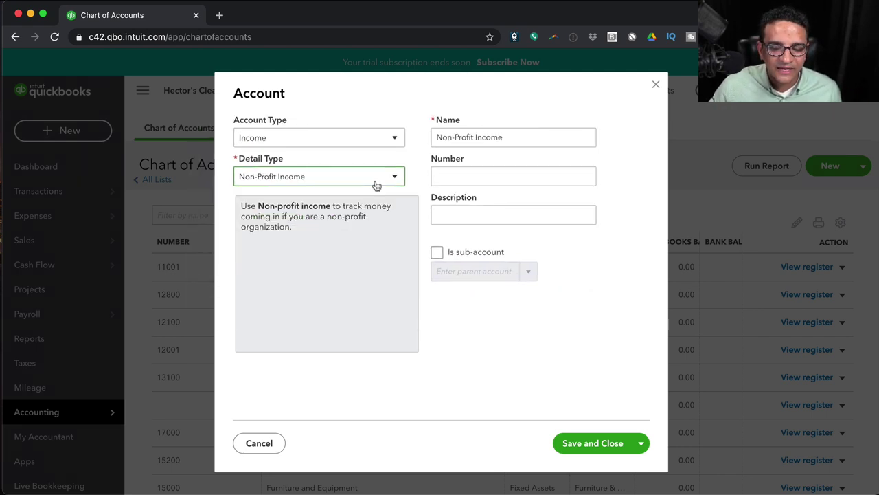
Try the Other Primary Income and Unapplied Cash Payment Income detail types in turn, read their descriptions and reopen the detail type choices.
left_click(335, 178)
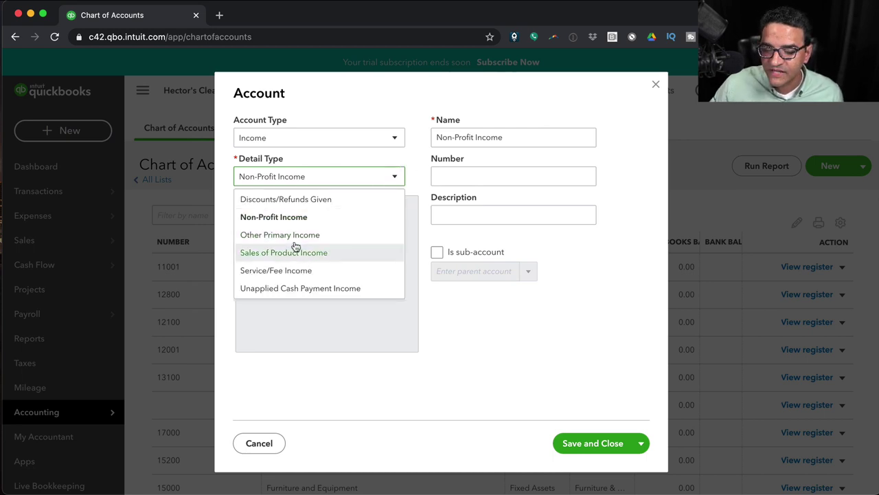
left_click(297, 237)
left_click(304, 186)
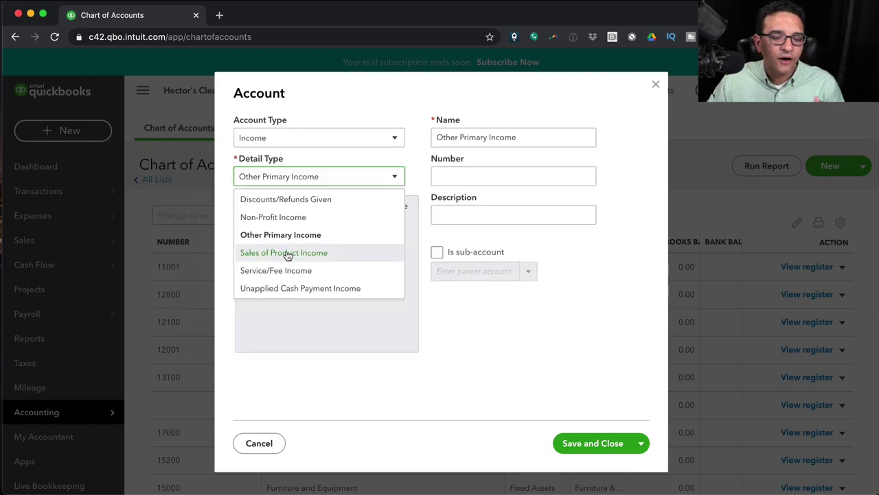
left_click(300, 290)
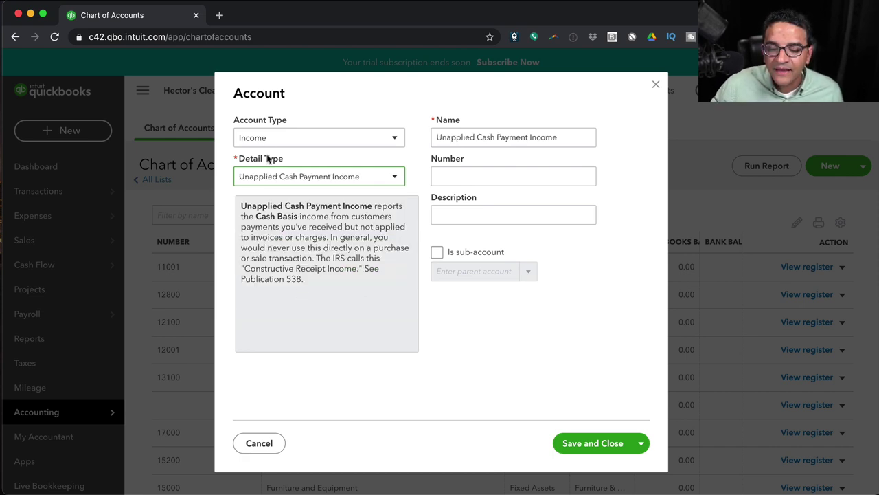
left_click(320, 178)
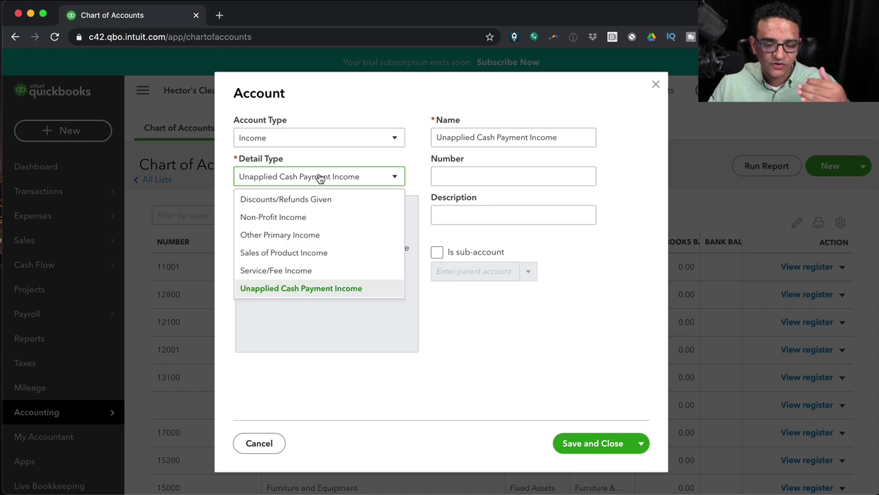
Change the account type to Other Income and choose the Interest Earned detail type to read its description.
left_click(320, 179)
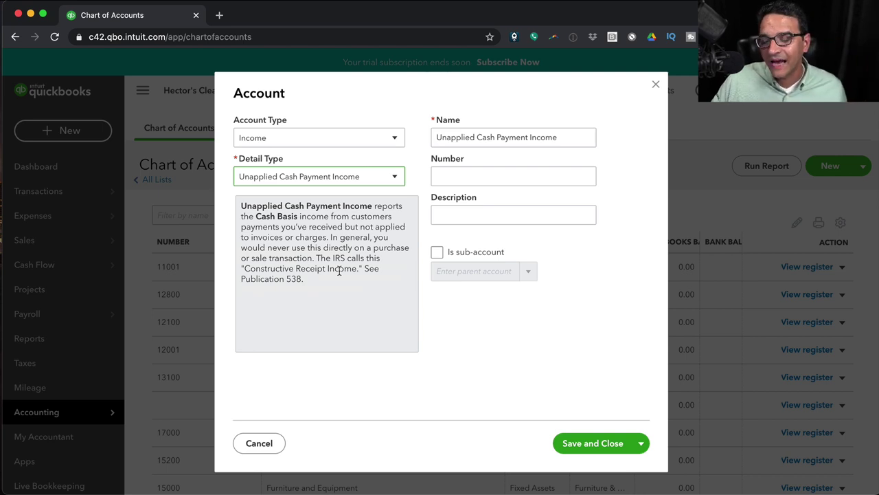
left_click(345, 176)
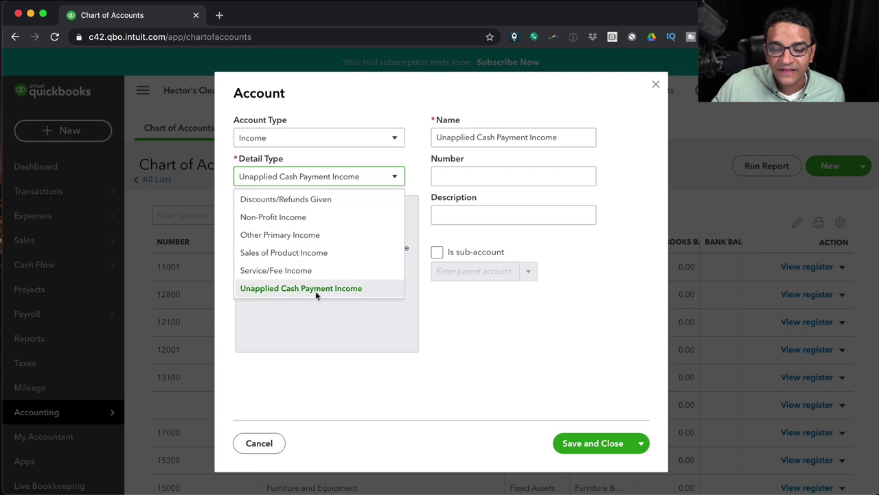
left_click(295, 141)
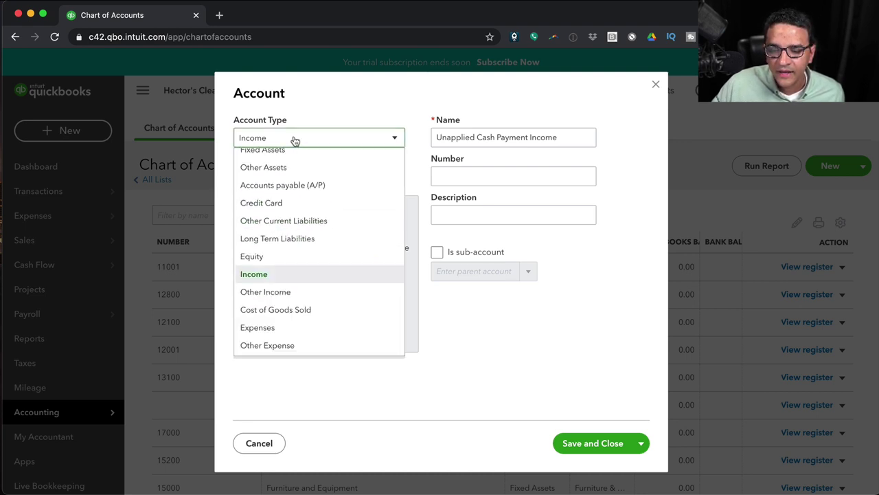
left_click(280, 291)
left_click(336, 183)
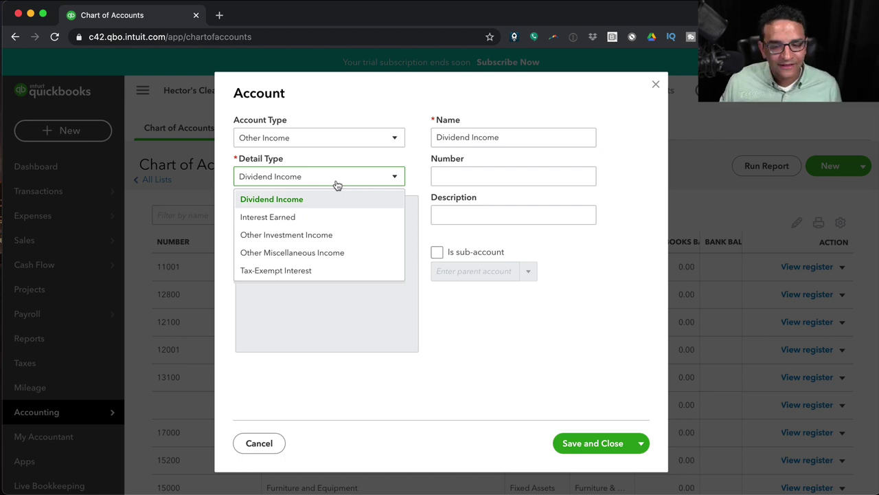
left_click(303, 217)
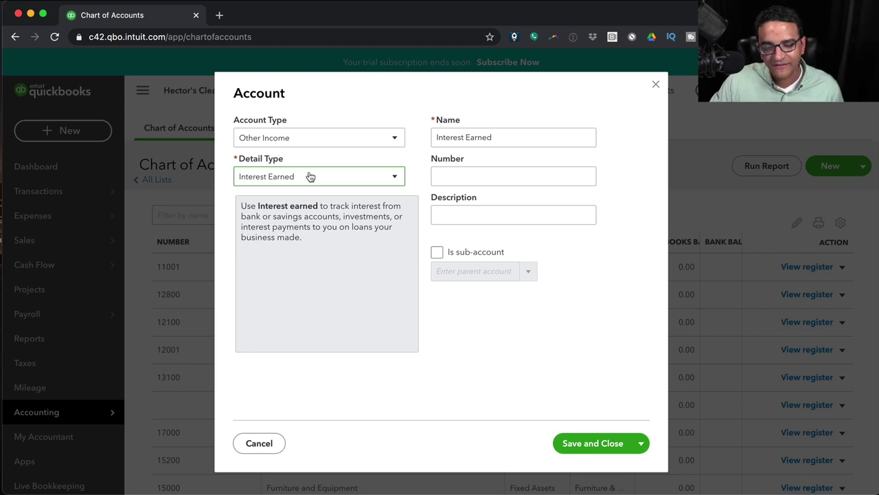
Choose Other Investment Income and Other Miscellaneous Income in turn as the detail type to read their descriptions.
left_click(310, 178)
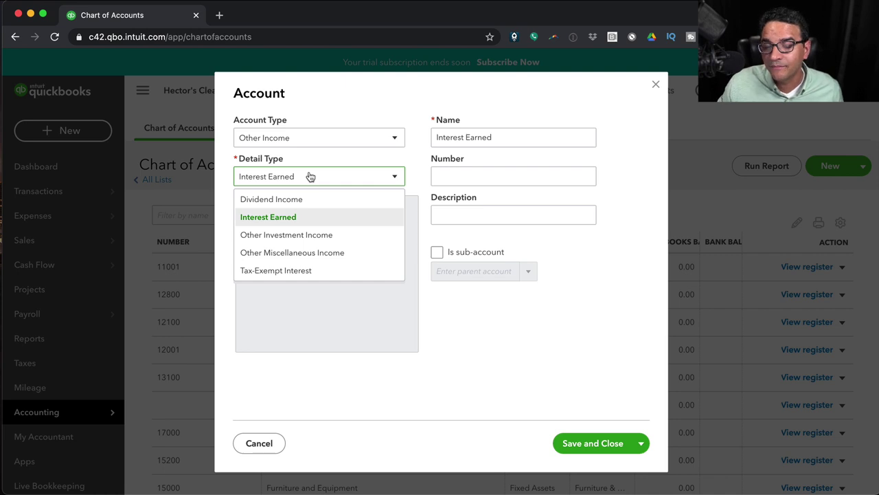
left_click(306, 235)
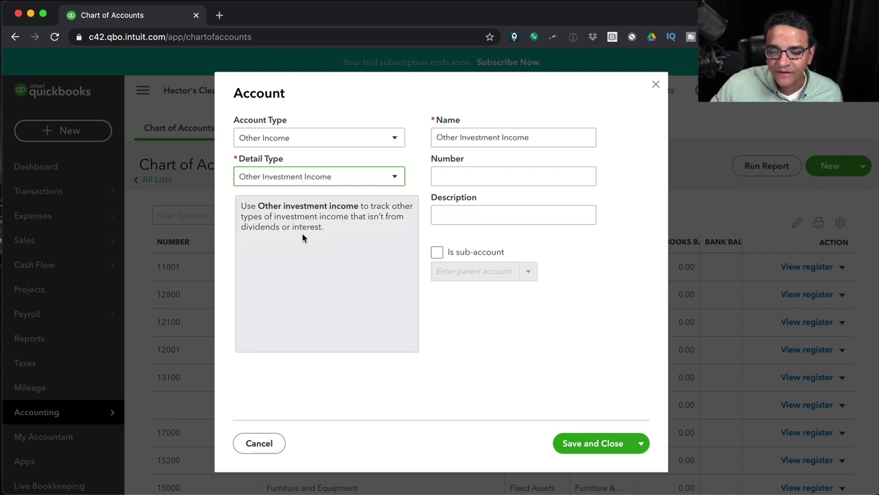
left_click(322, 177)
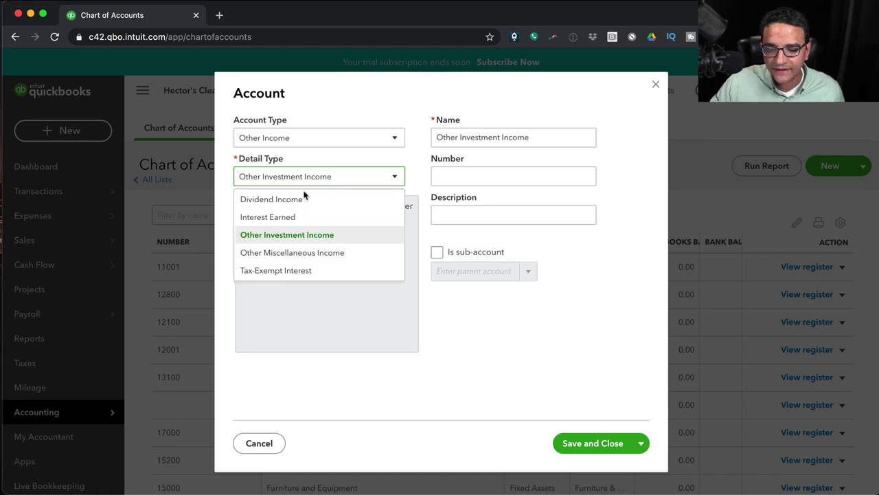
left_click(296, 253)
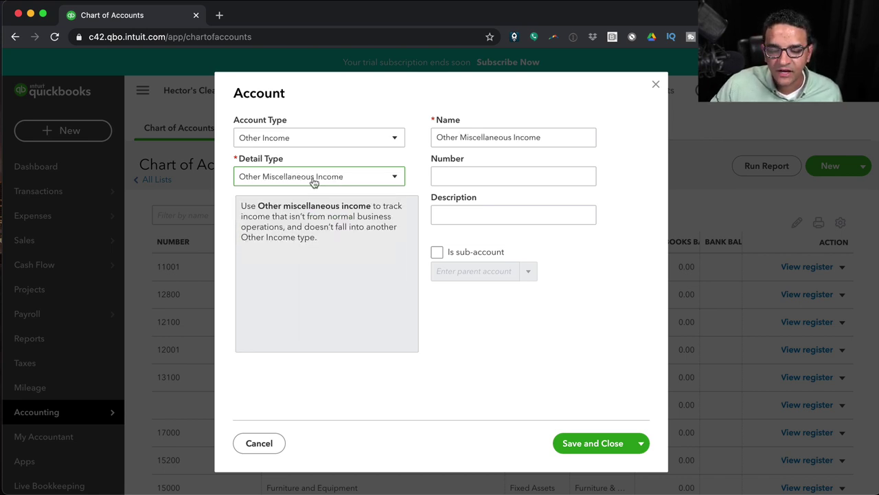
Choose Tax-Exempt Interest as the detail type under Other Income to read its description.
left_click(314, 180)
left_click(294, 182)
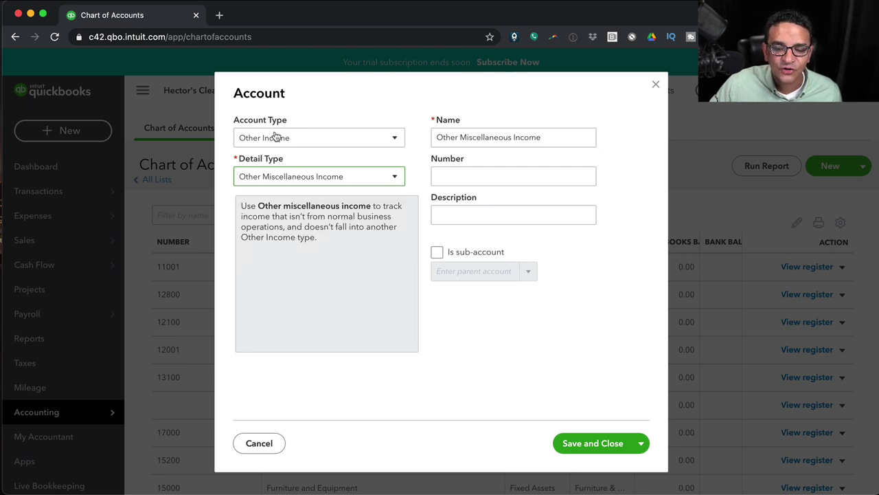
left_click(276, 136)
left_click(248, 141)
left_click(283, 177)
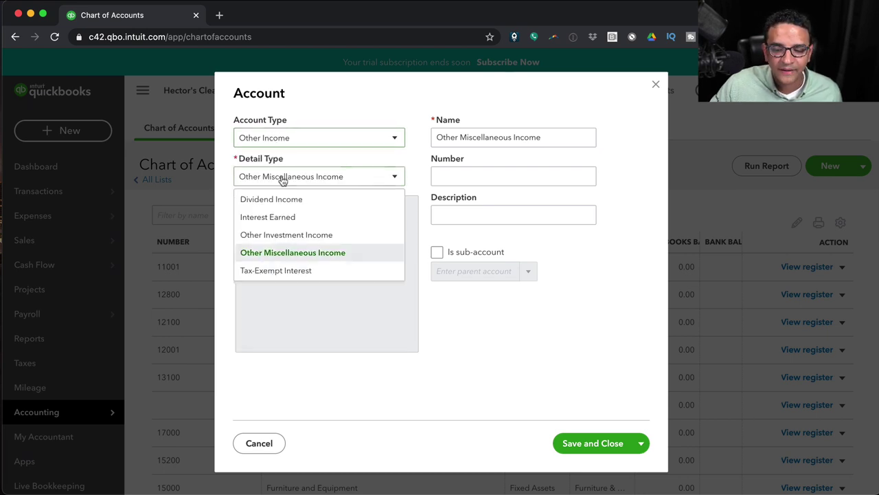
left_click(271, 272)
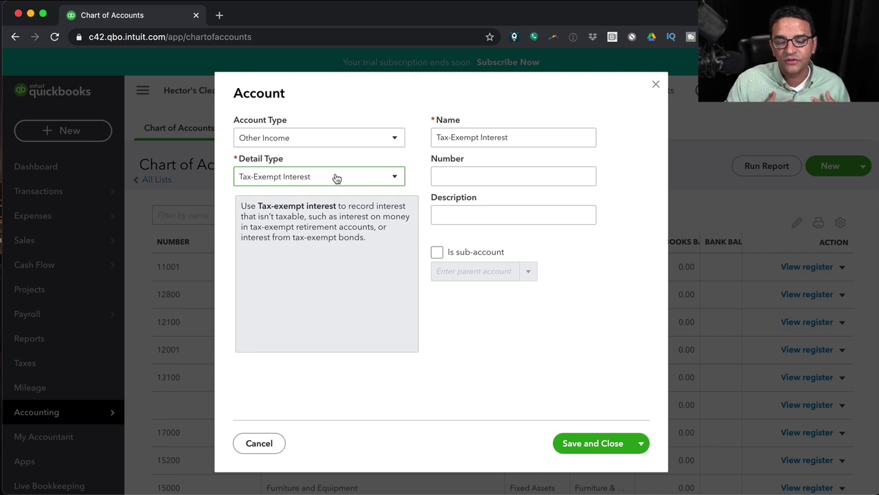
Switch the account type to Cost of Goods Sold and show its available detail types.
left_click(336, 178)
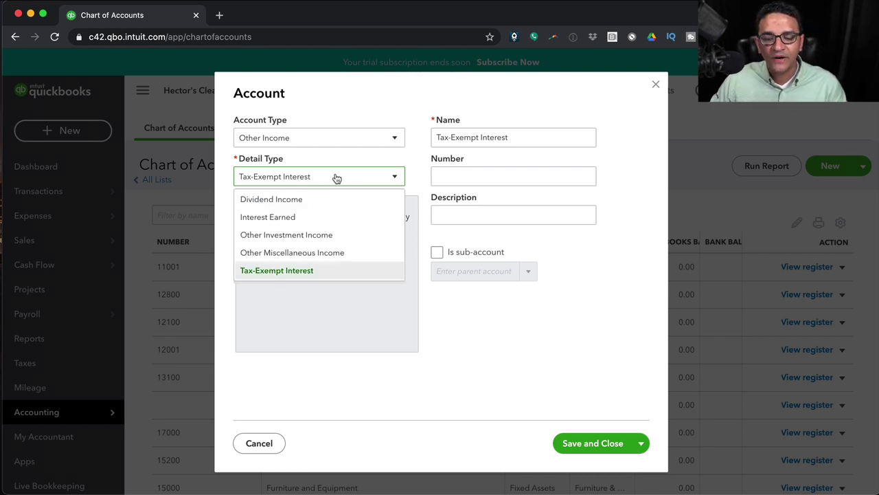
left_click(336, 178)
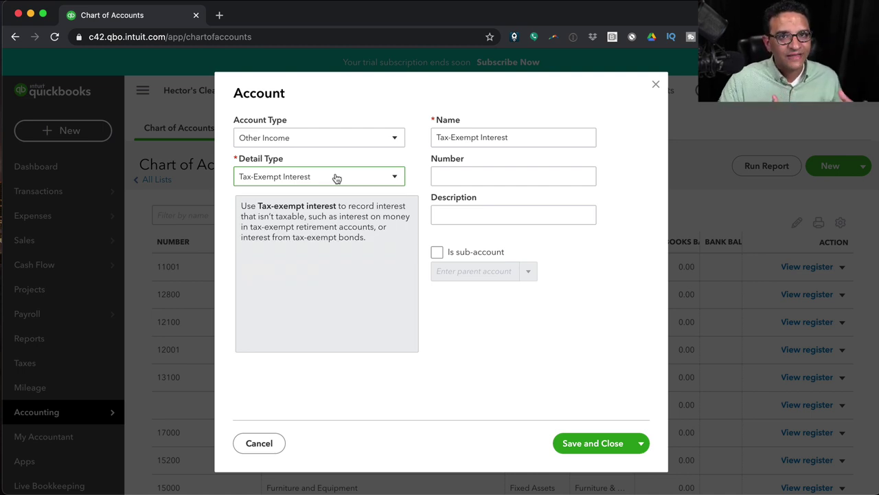
left_click(337, 178)
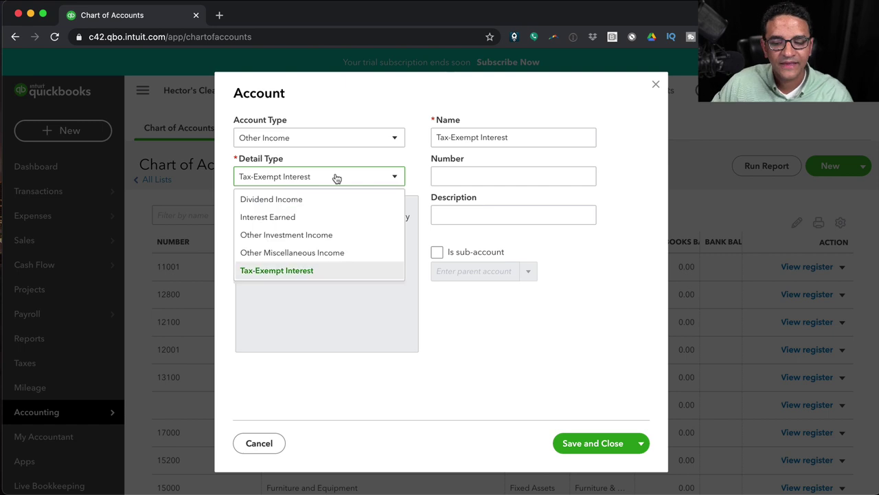
left_click(337, 178)
left_click(329, 140)
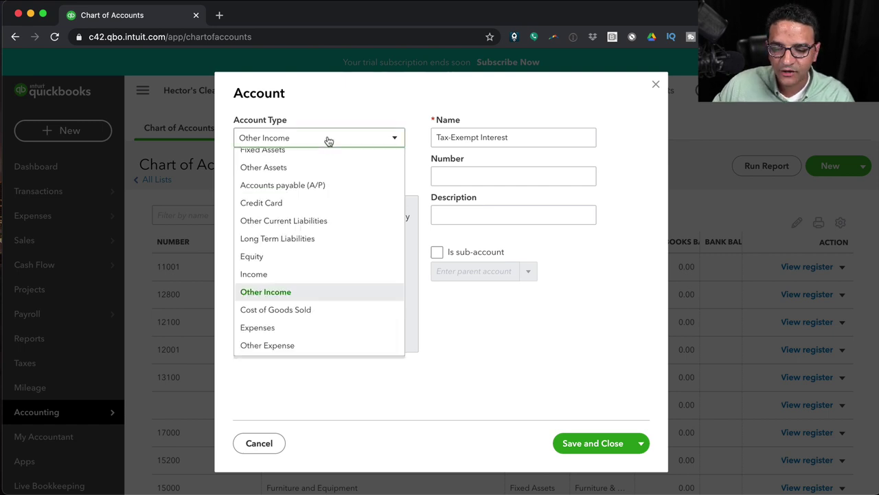
left_click(298, 309)
left_click(329, 183)
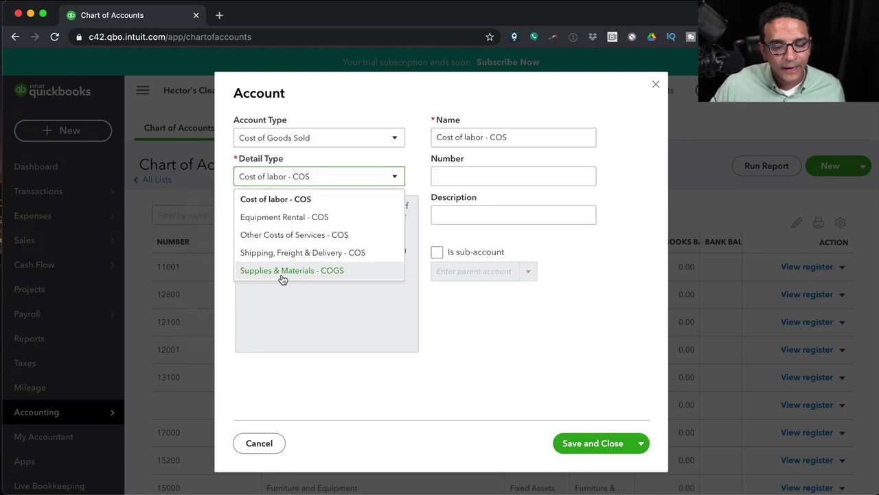
Set the account type to Expenses and look through its detail types.
left_click(315, 159)
left_click(314, 137)
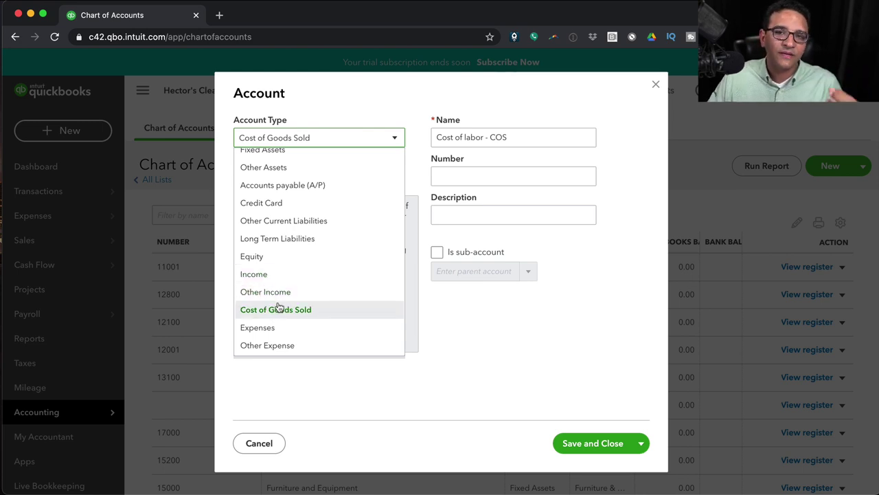
left_click(261, 327)
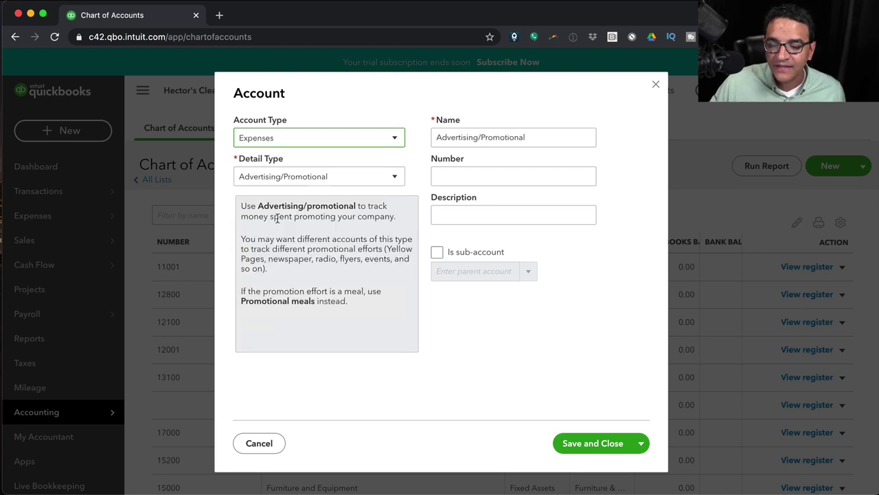
left_click(369, 181)
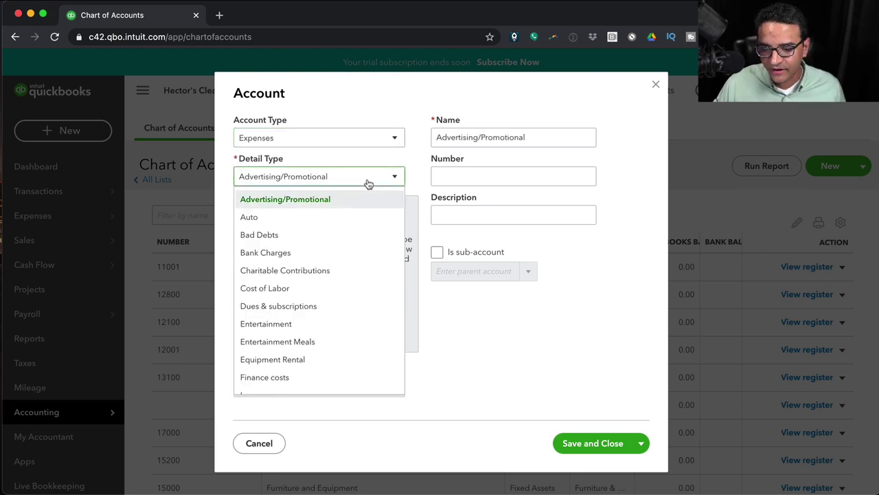
scroll(355, 225, "up", 10)
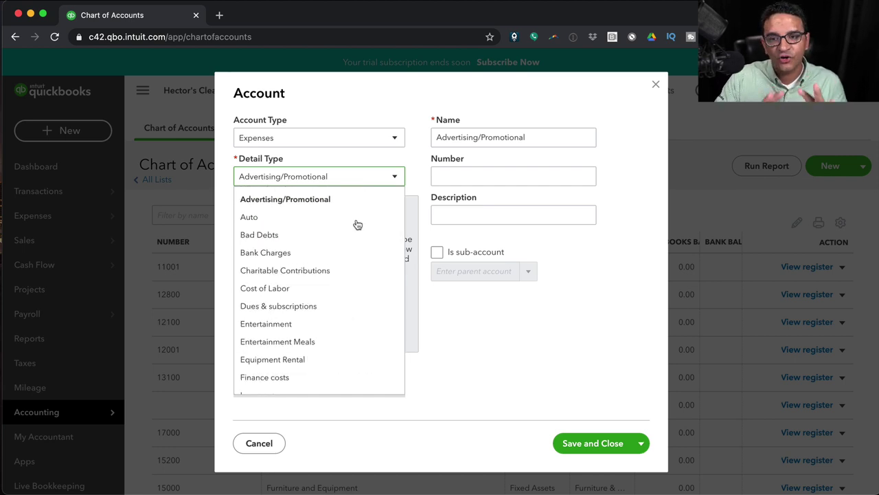
In a new browser tab, search quickbooks-training.net for "categories" and open the QuickBooks Online "Categories" (Chart of Accounts) article at its account list.
left_click(219, 15)
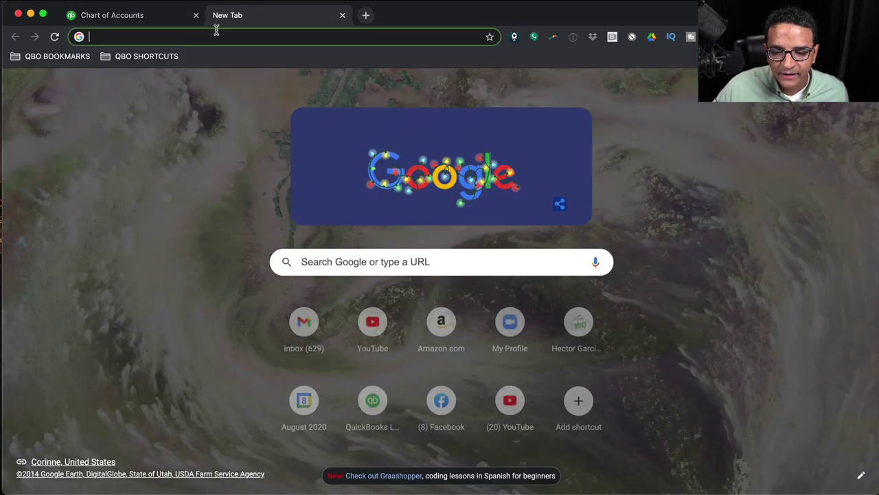
type("quick")
key("Return")
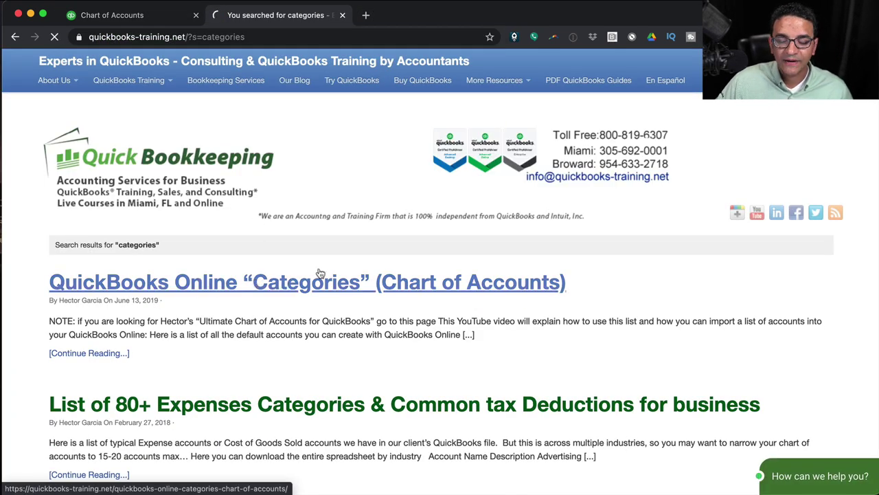
left_click(316, 275)
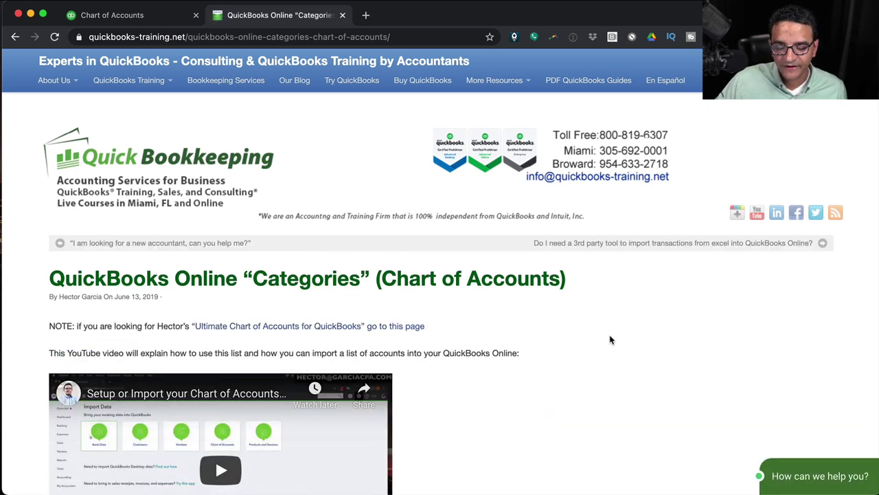
scroll(610, 339, "down", 15)
scroll(610, 338, "down", 3)
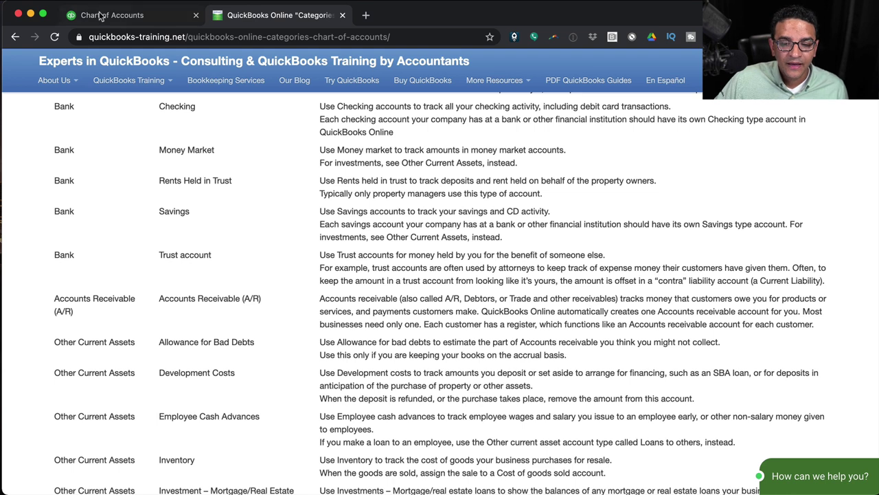
Return to the new account form in QuickBooks, choose the Auto detail type and highlight its full description.
left_click(103, 17)
left_click(308, 137)
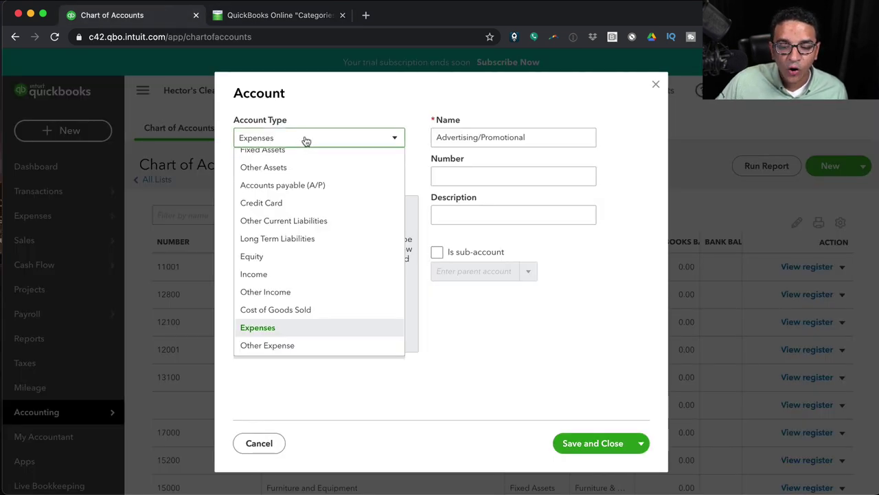
left_click(315, 176)
left_click(291, 214)
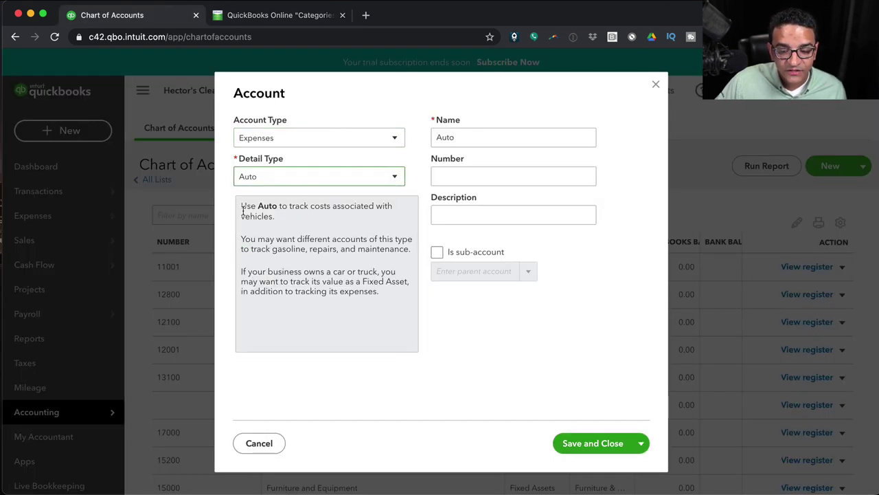
left_click_drag(243, 206, 384, 294)
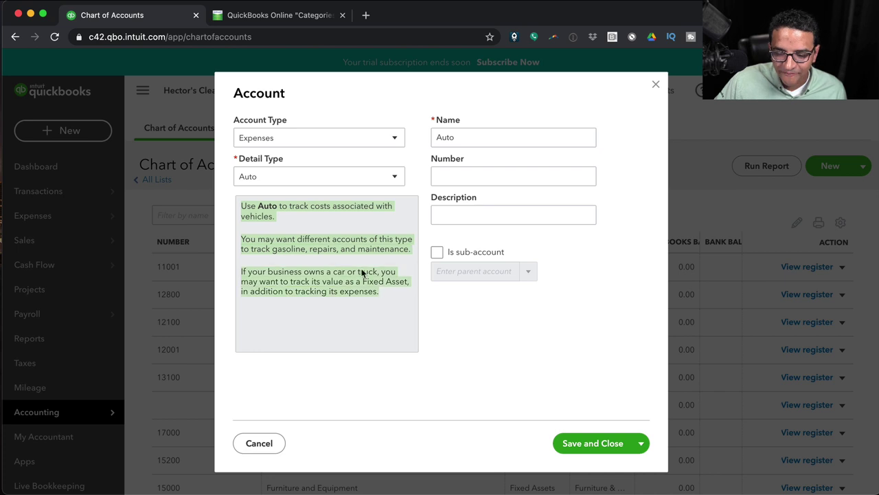
Choose Bad Debts and Bank Charges in turn as the expense detail type to read their descriptions.
left_click(275, 177)
left_click(280, 234)
left_click_drag(244, 204, 327, 226)
left_click(268, 180)
left_click(281, 253)
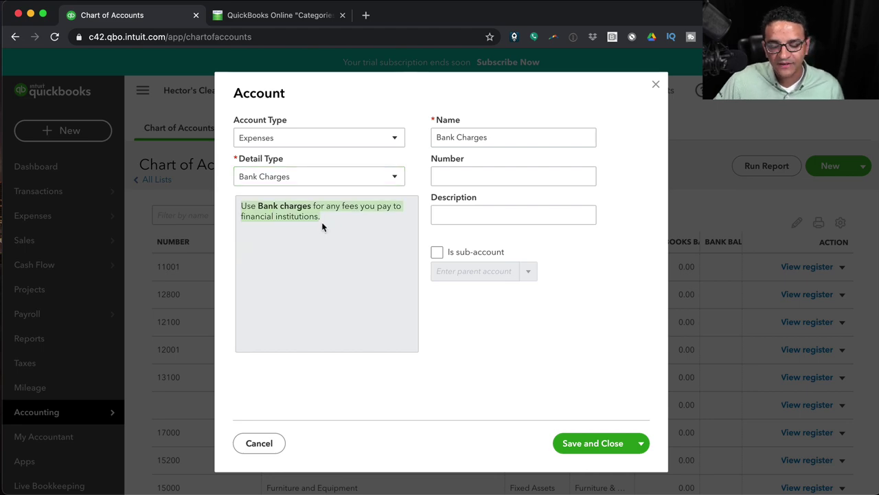
Switch back to the quickbooks-training.net article and examine its list of balance sheet account types, names and descriptions.
left_click(244, 16)
scroll(377, 251, "down", 2)
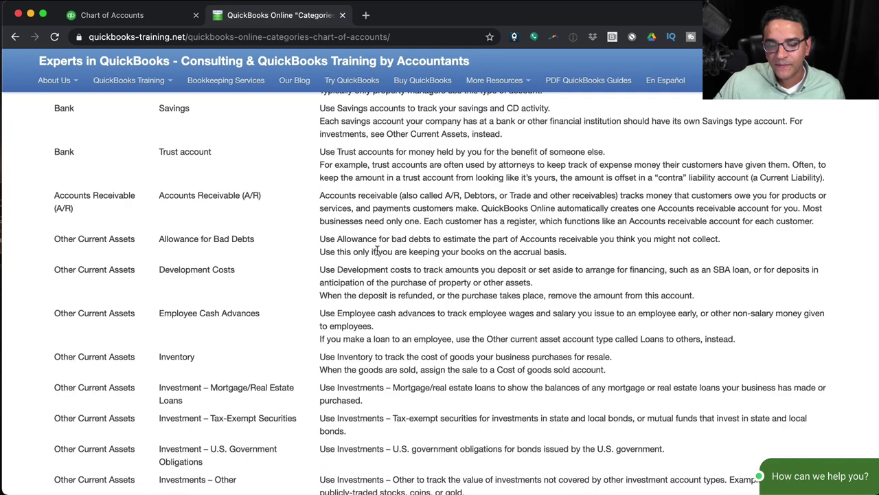
scroll(377, 252, "up", 1)
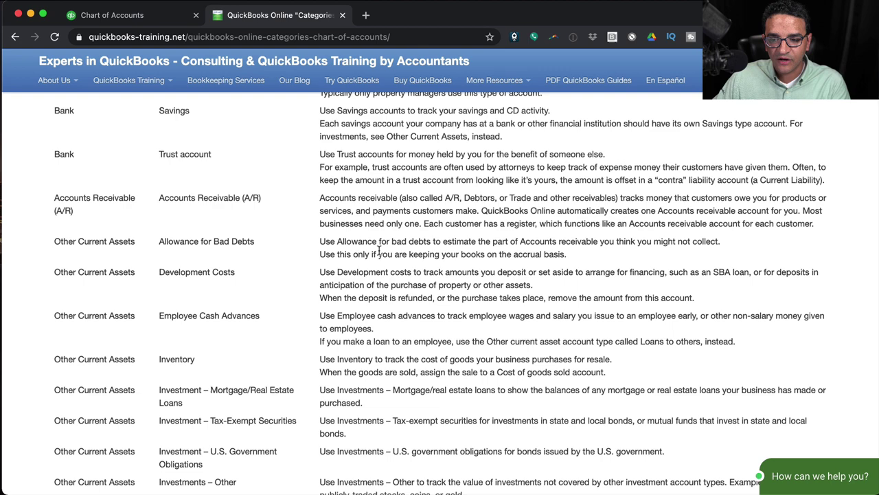
left_click(407, 37)
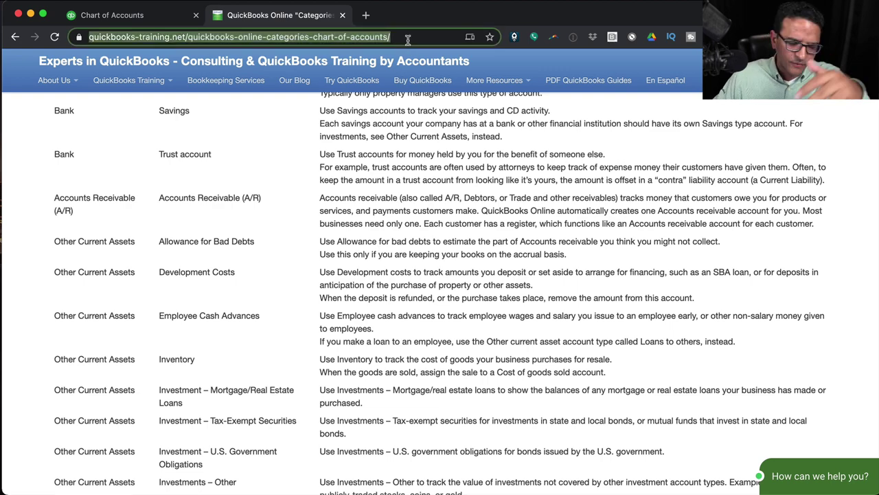
scroll(432, 267, "down", 10)
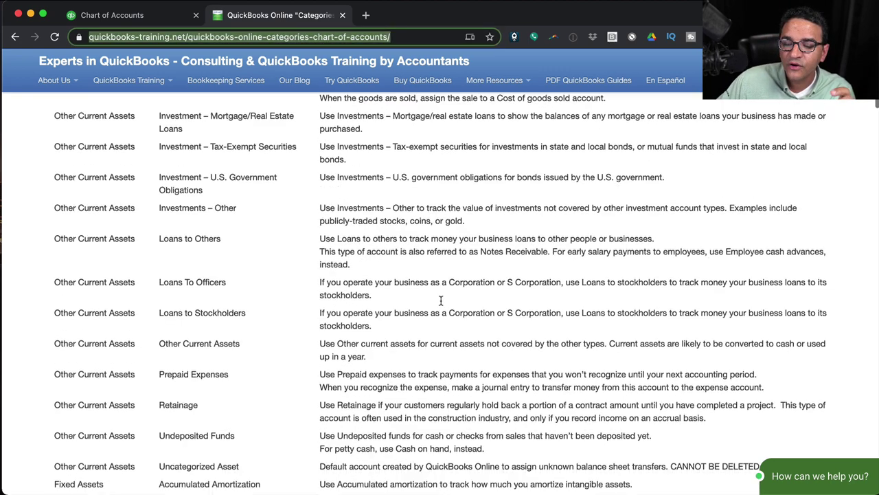
scroll(441, 302, "up", 15)
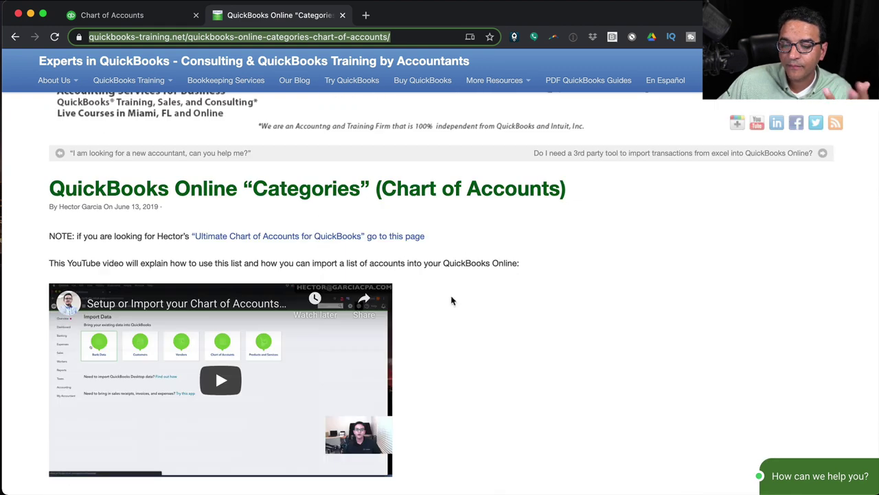
scroll(441, 287, "down", 5)
left_click(374, 162)
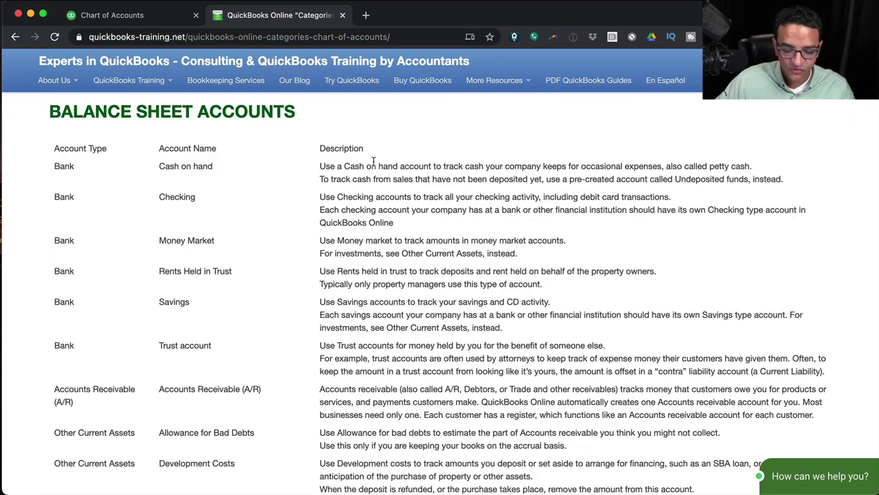
Search the article for "fee" and advance through the matches to the Bank Charges expense entry.
key("ctrl+f")
type("fee")
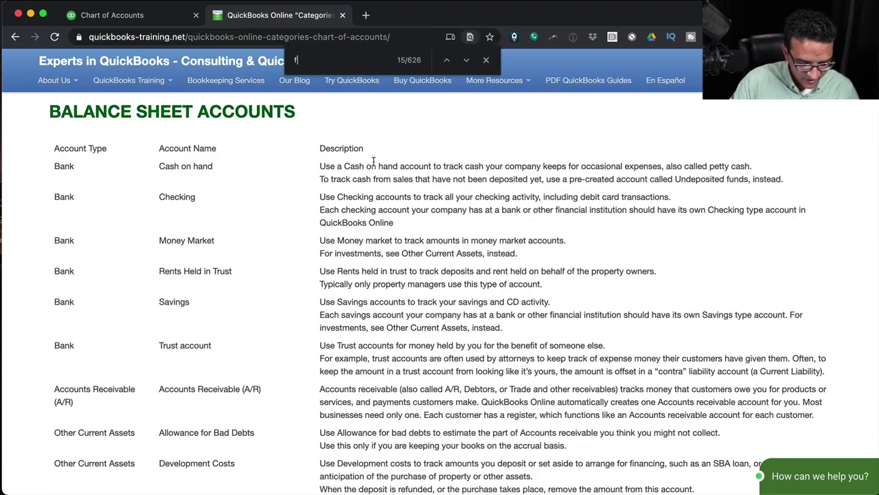
key("Return")
key("Return")
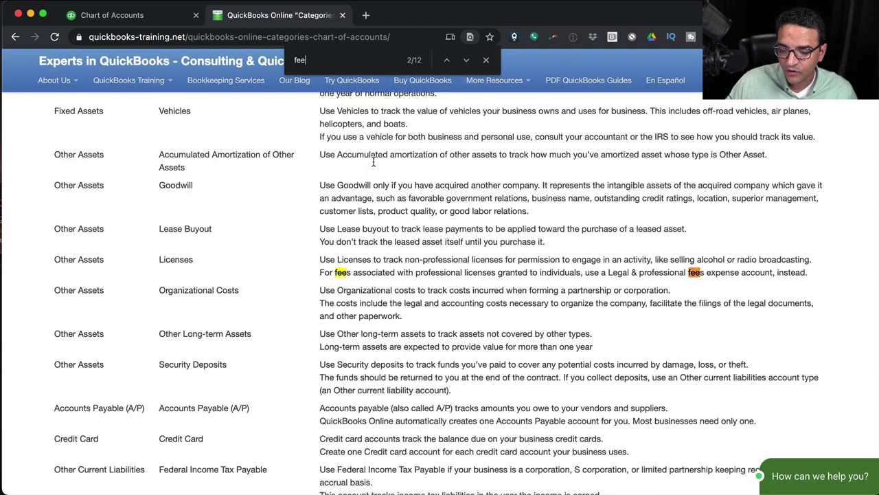
key("Return")
key("Return")
key("Return")
key("Return")
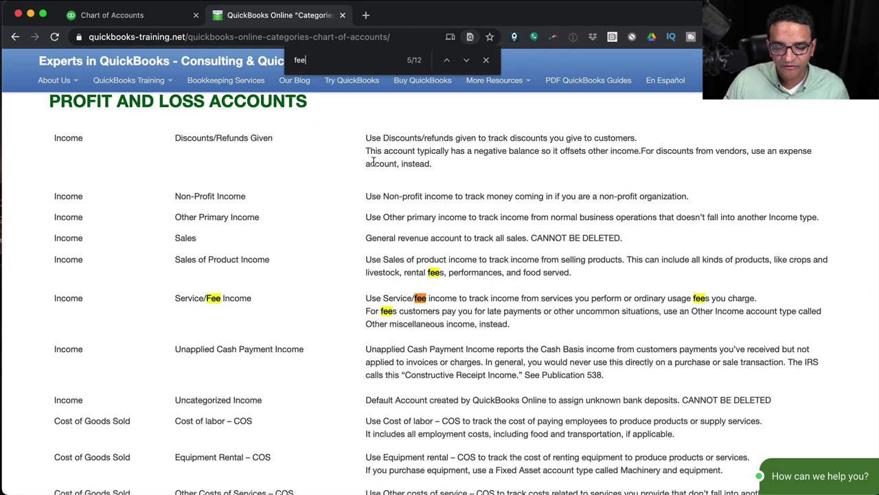
key("Return")
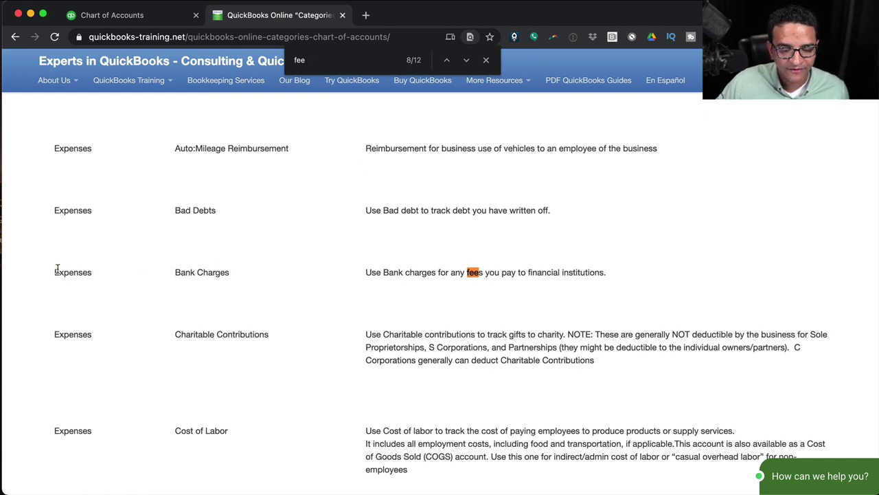
Highlight the Bank Charges entry's account type, name and description in turn, close the page search and go back to the Auto expense entries.
left_click_drag(54, 270, 94, 276)
left_click_drag(175, 270, 275, 274)
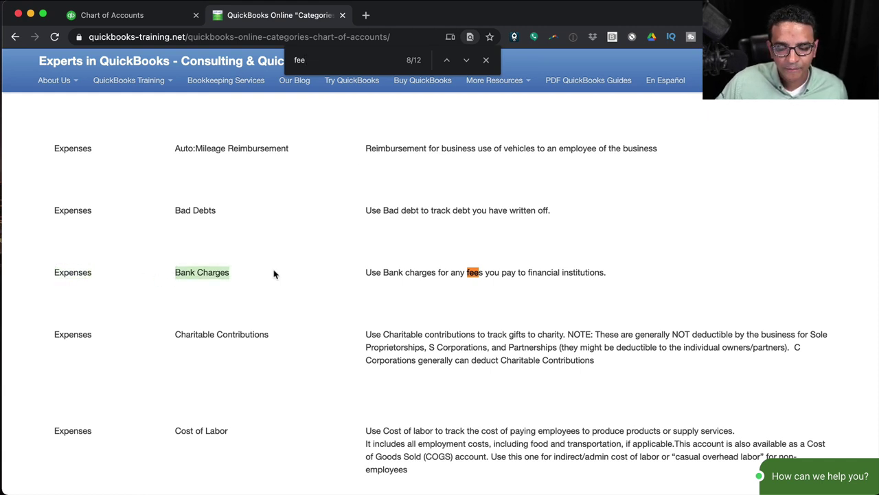
left_click_drag(366, 272, 623, 268)
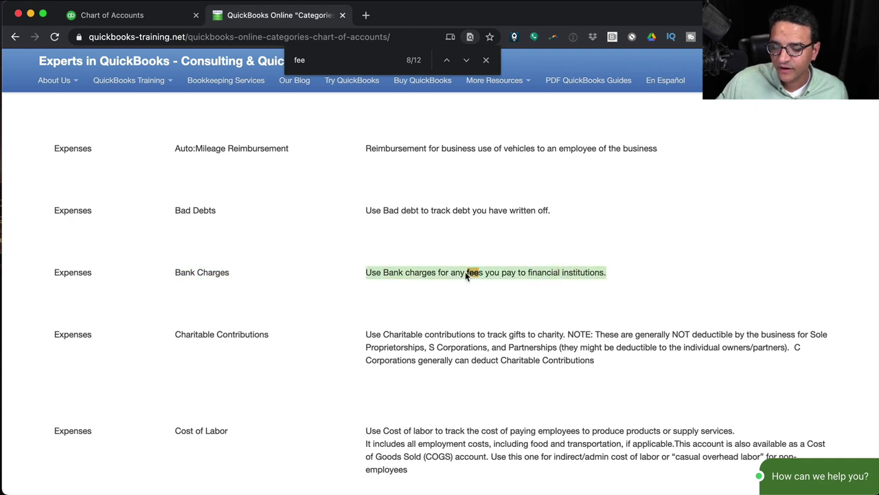
left_click(398, 267)
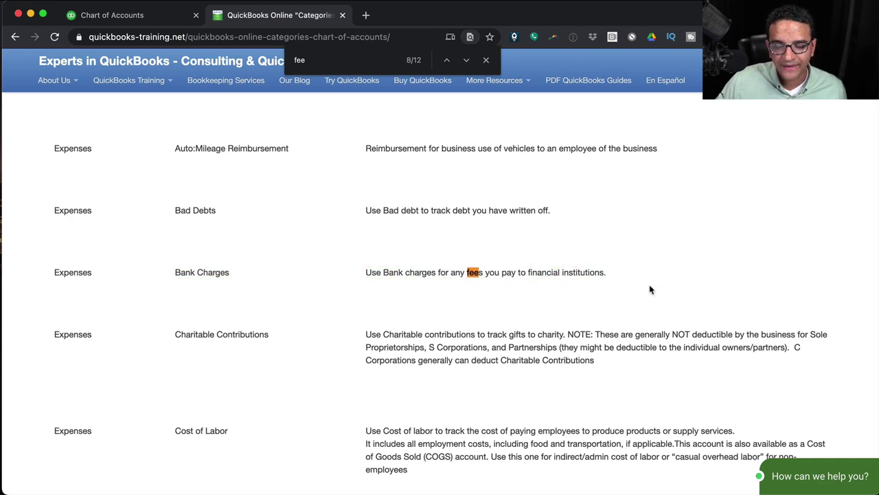
left_click(486, 59)
scroll(529, 260, "up", 15)
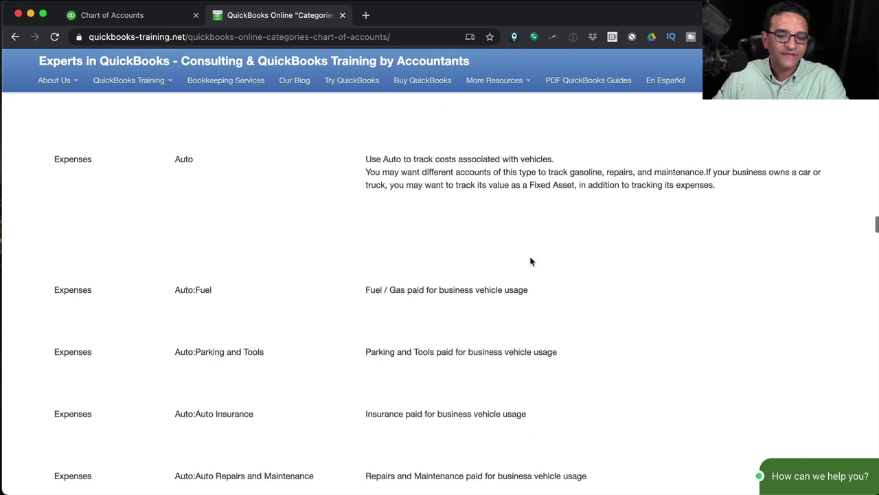
Return to the new account form in QuickBooks and choose Charitable Contributions as the detail type to read its description.
left_click(113, 15)
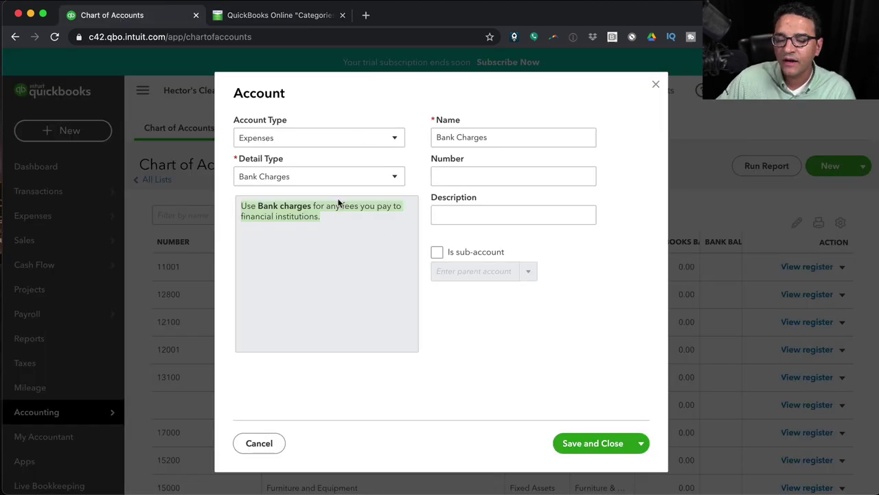
left_click(343, 177)
left_click(301, 272)
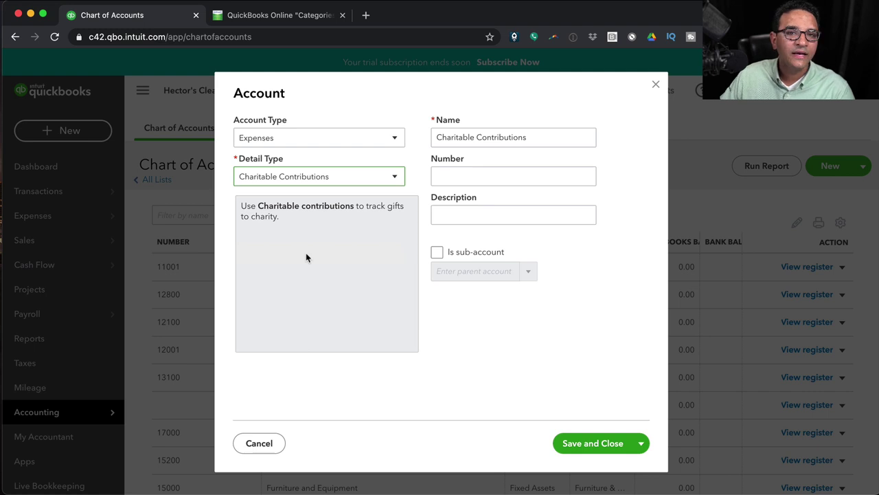
Choose the Advertising/Promotional detail type and highlight its full description.
left_click(333, 180)
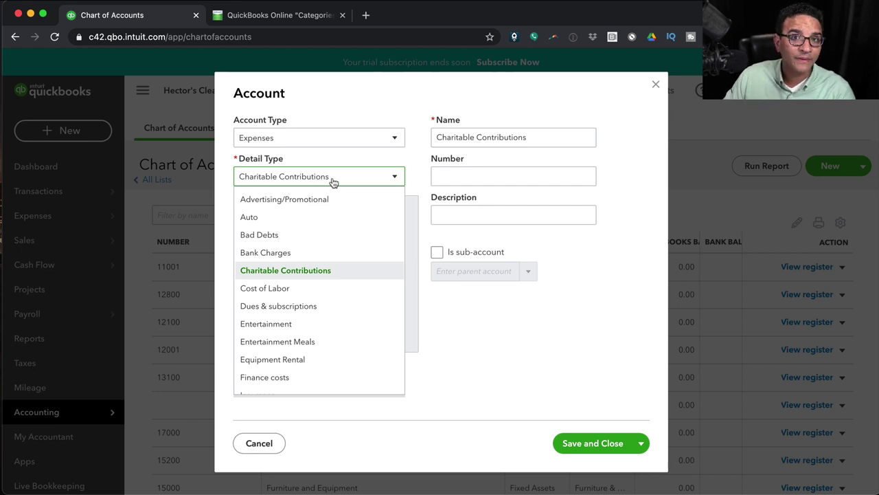
left_click(332, 181)
left_click(333, 179)
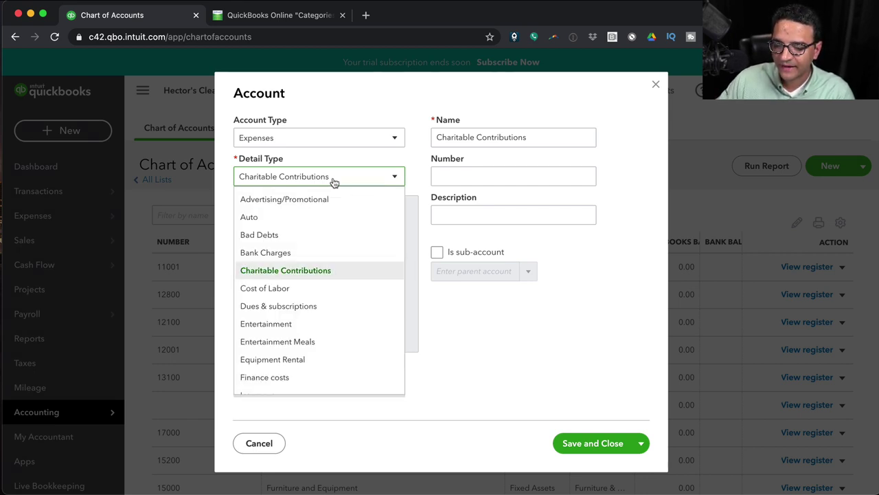
left_click(300, 199)
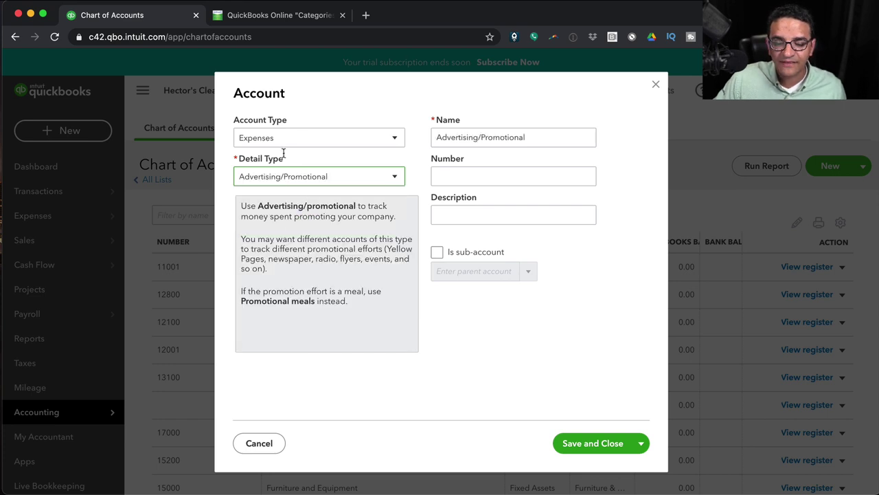
left_click_drag(241, 205, 370, 300)
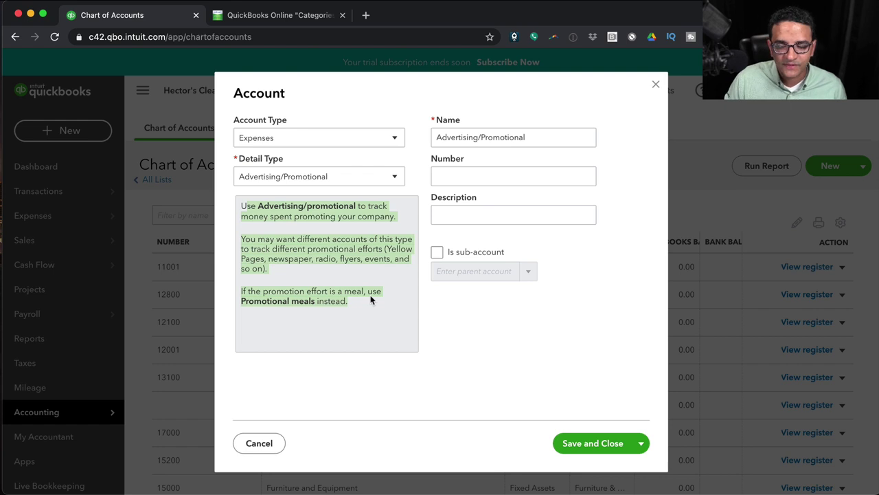
left_click(371, 297)
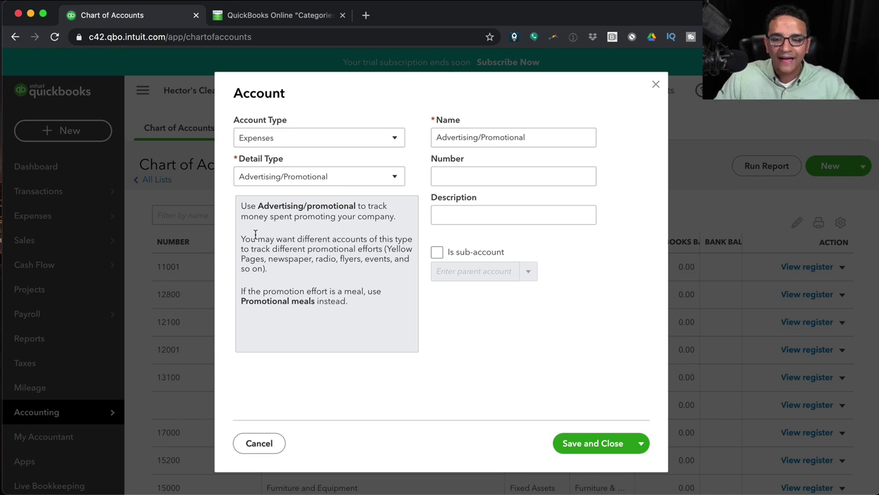
Choose the Auto detail type, highlight the account name, and switch the sub-account option on and back off.
left_click(307, 184)
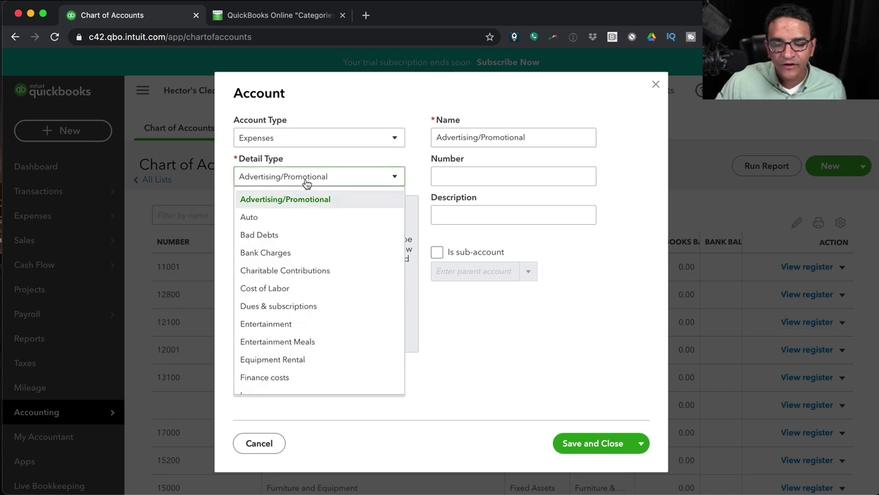
left_click(264, 217)
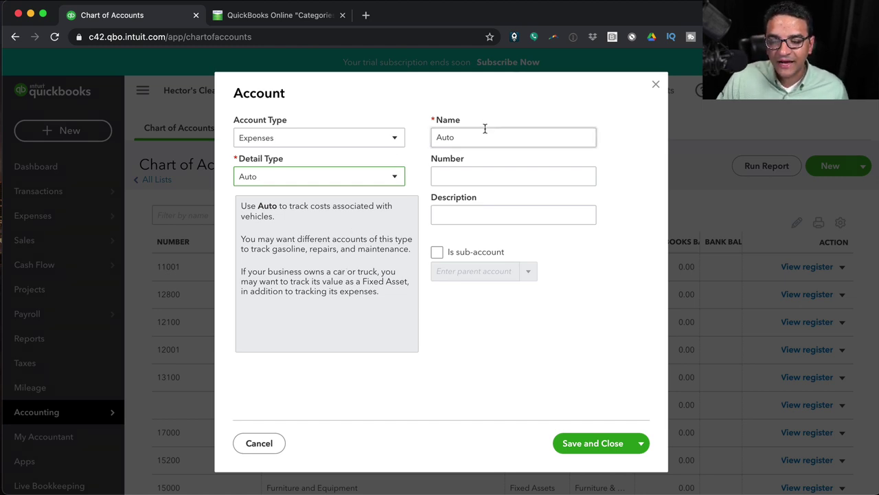
double_click(454, 138)
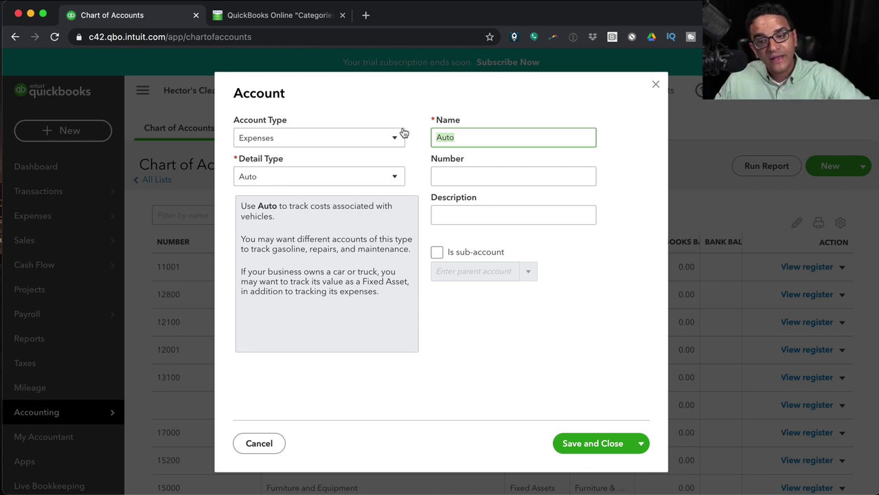
left_click(437, 252)
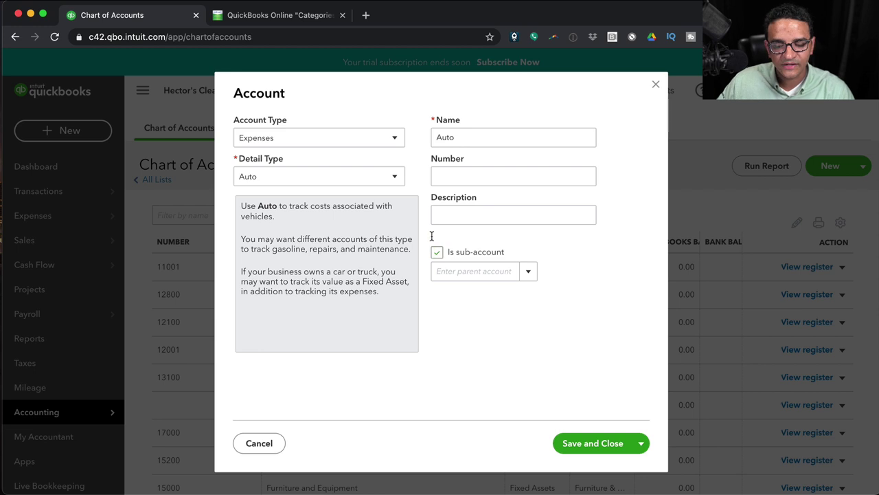
left_click(437, 252)
Choose the Bad Debts detail type and compare it with Allowance for Bad Debts under the Other Current Assets account type.
left_click(340, 178)
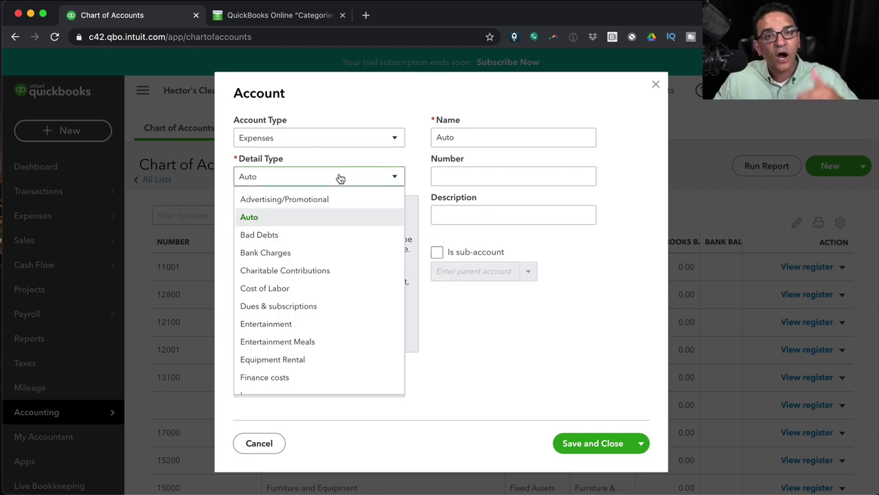
left_click(275, 235)
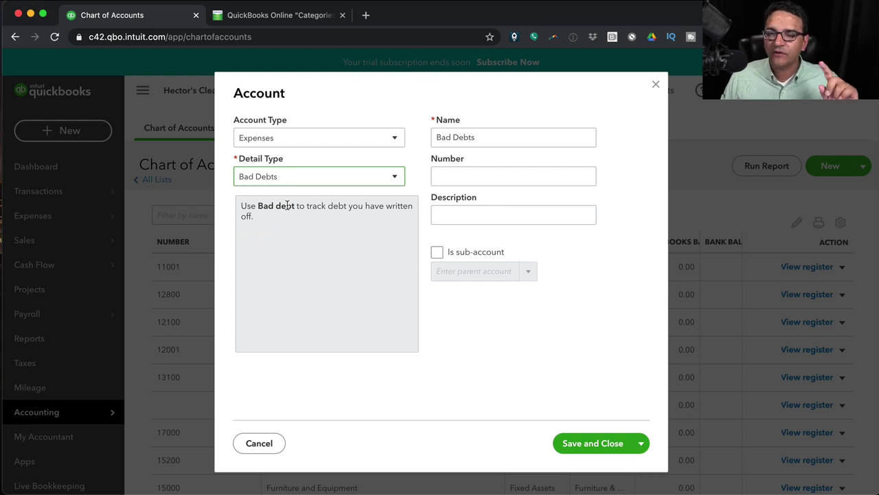
left_click(296, 140)
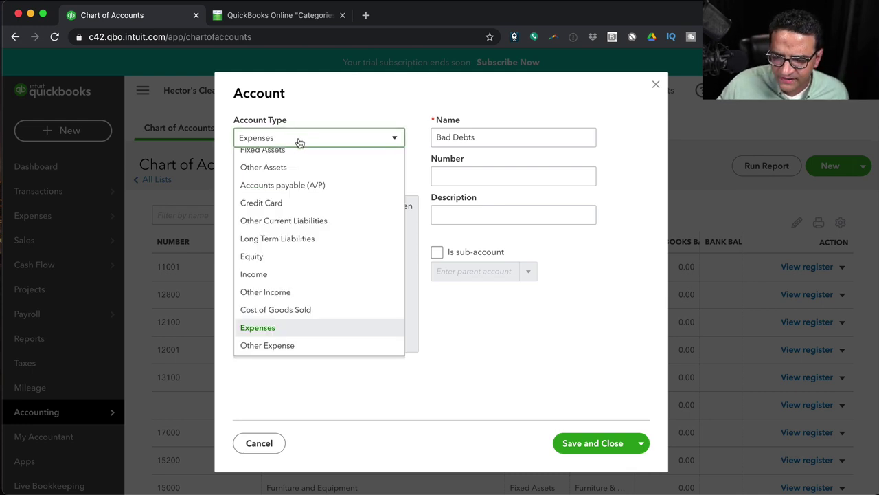
scroll(303, 219, "up", 3)
left_click(290, 180)
left_click(305, 177)
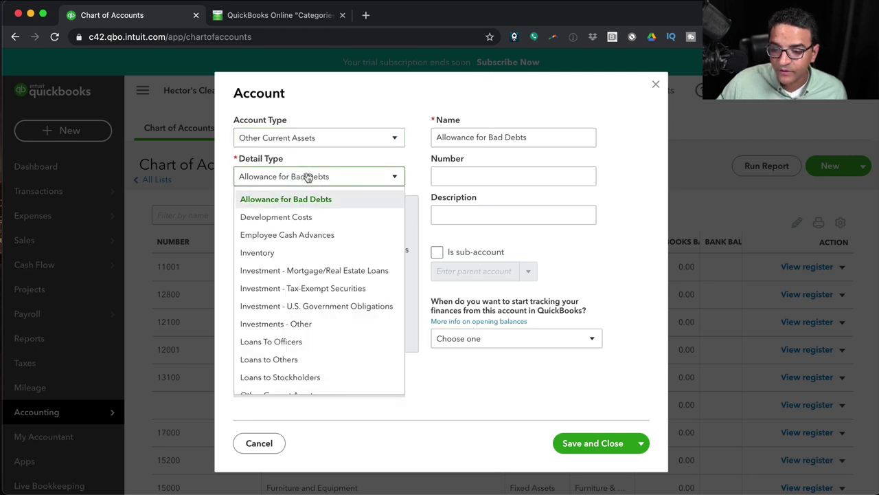
left_click(307, 178)
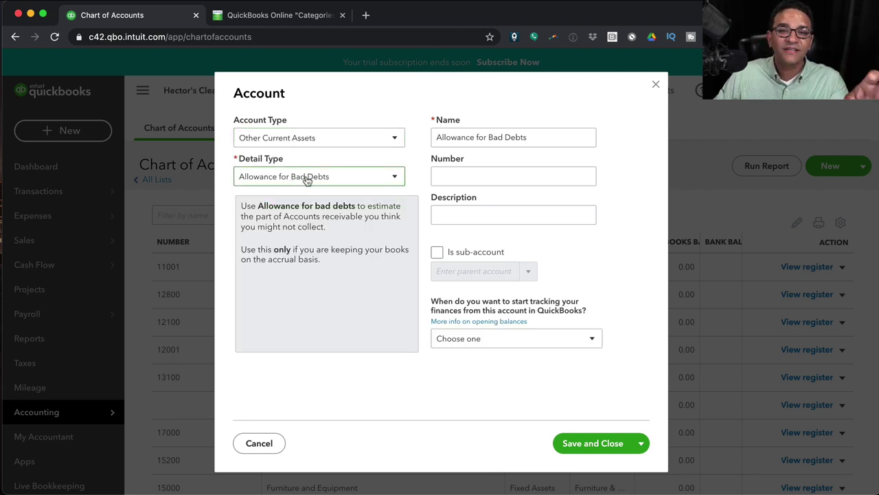
left_click(307, 177)
left_click(307, 176)
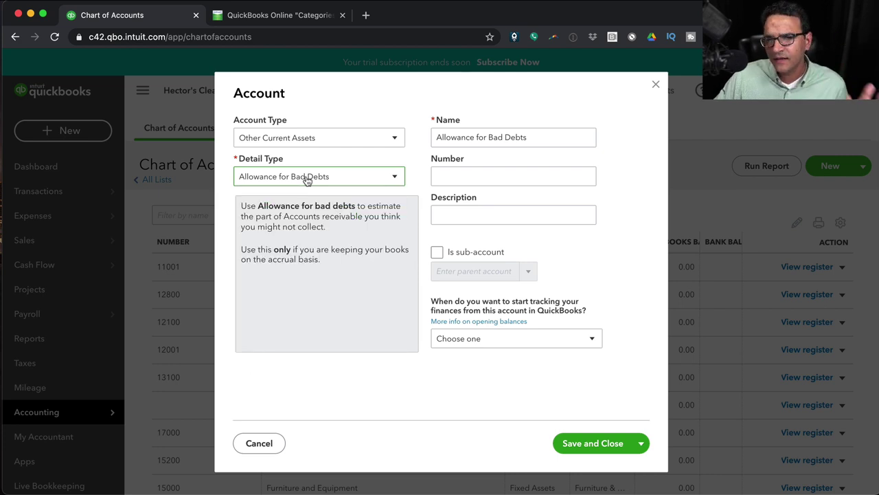
Set the account type back to Expenses and choose Bad Debts as the detail type.
left_click(309, 141)
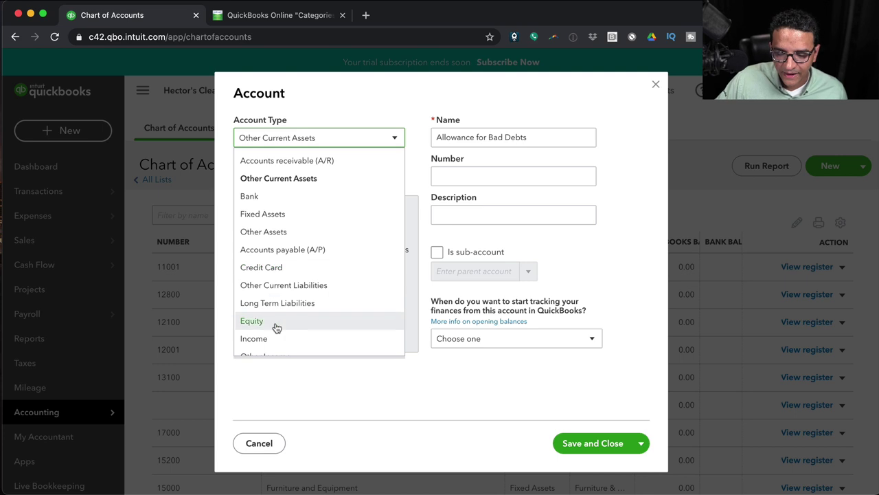
scroll(274, 323, "down", 2)
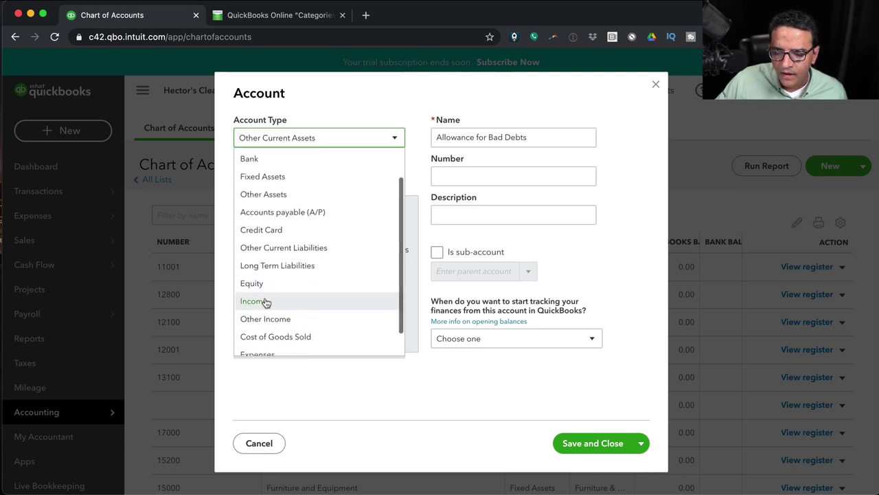
scroll(268, 336, "down", 1)
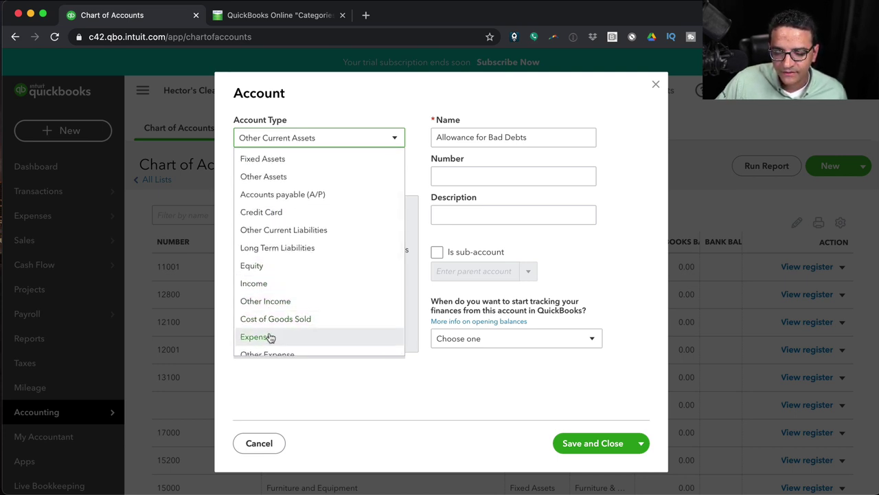
left_click(268, 337)
left_click(289, 173)
left_click(265, 234)
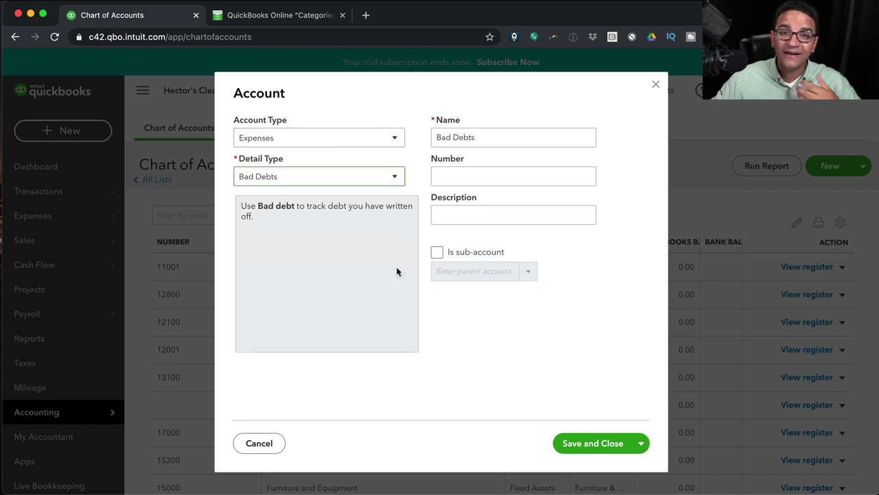
Choose Bank Charges and Charitable Contributions in turn as the expense detail type to review their descriptions.
left_click(307, 180)
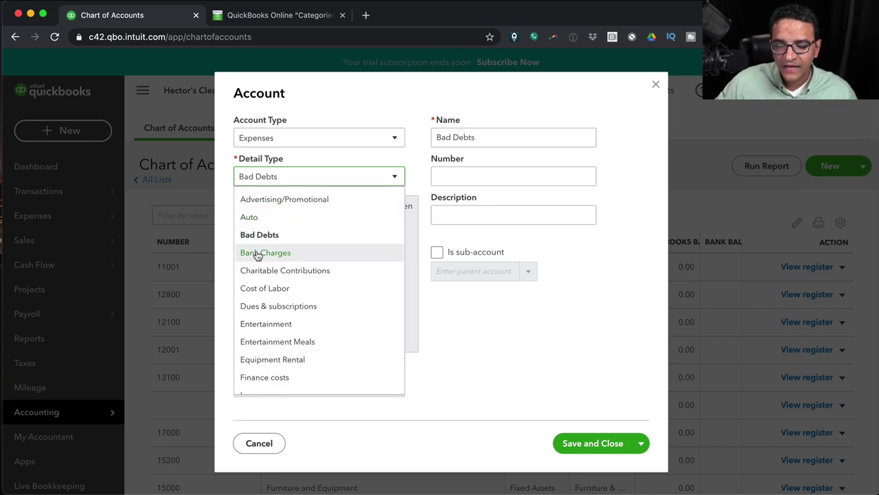
left_click(255, 253)
left_click(294, 177)
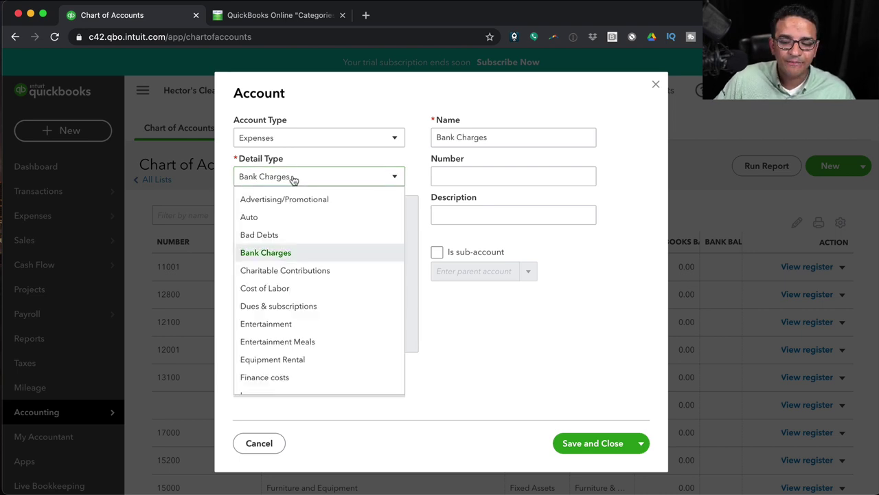
left_click(304, 271)
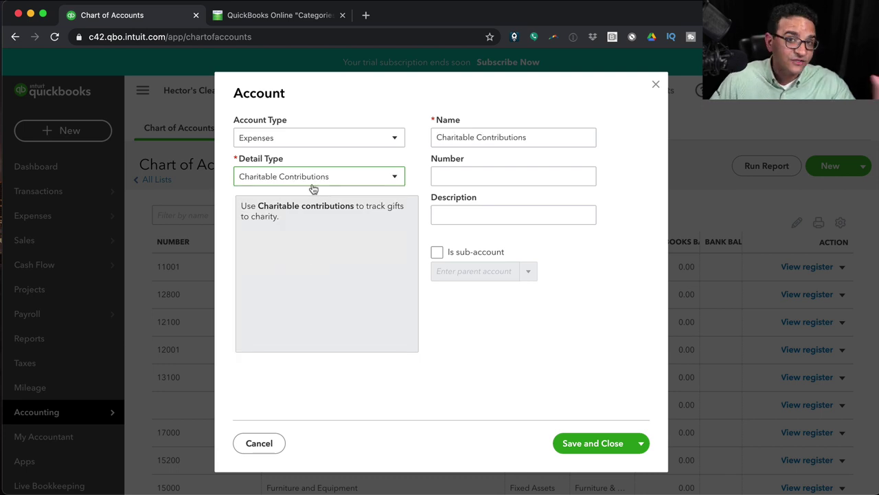
Choose the Cost of Labor detail type and highlight the description's note about the Cost of Goods Sold (COGS) account.
left_click(313, 180)
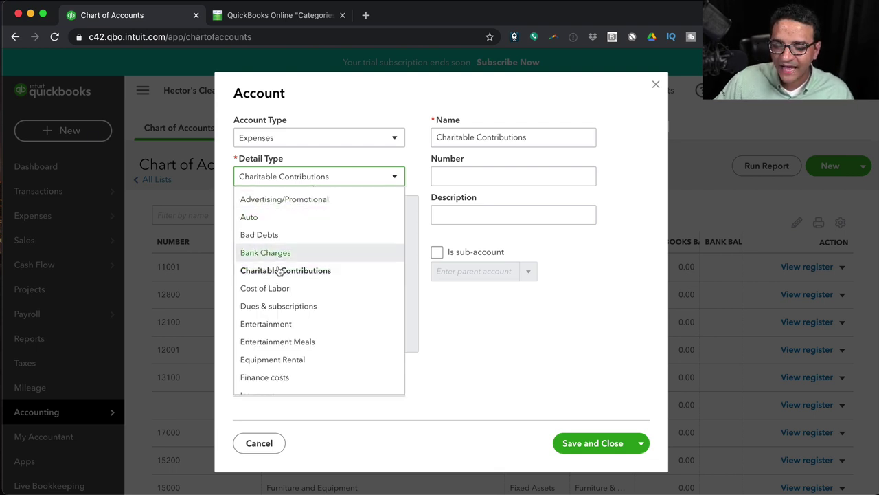
left_click(279, 290)
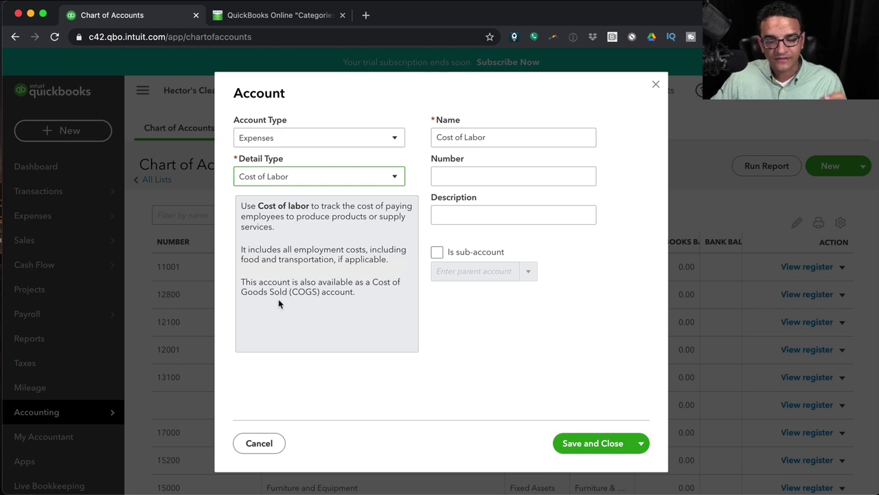
left_click_drag(242, 279, 410, 297)
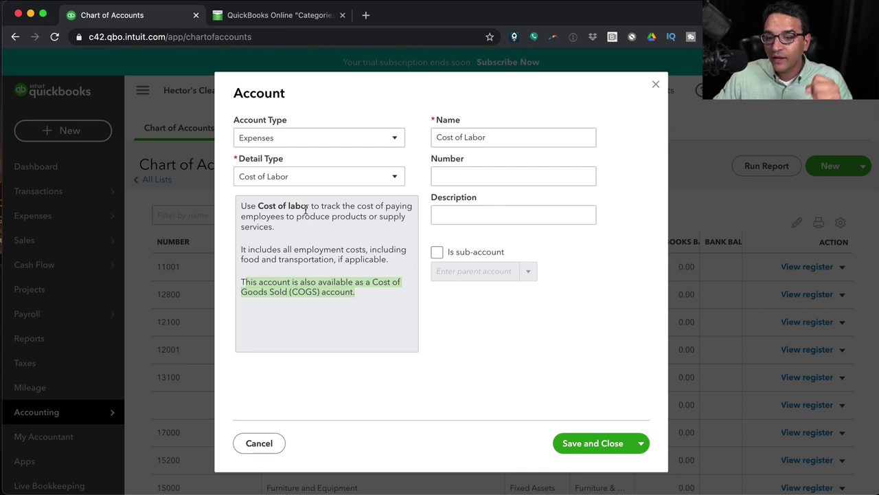
Set the account type to Cost of Goods Sold and choose Cost of labor - COS as the detail type.
left_click(315, 139)
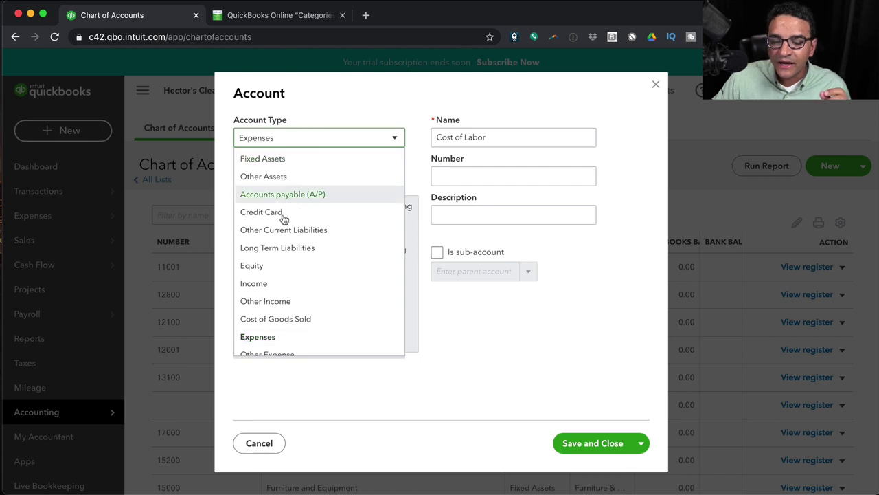
left_click(277, 316)
left_click(313, 180)
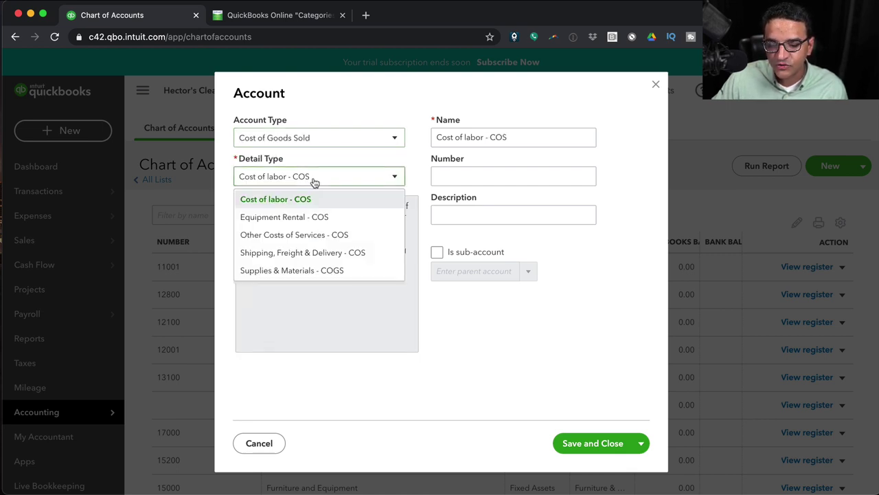
left_click(277, 199)
Set the account type back to Expenses and choose Cost of Labor as the detail type.
left_click(300, 140)
scroll(275, 278, "down", 1)
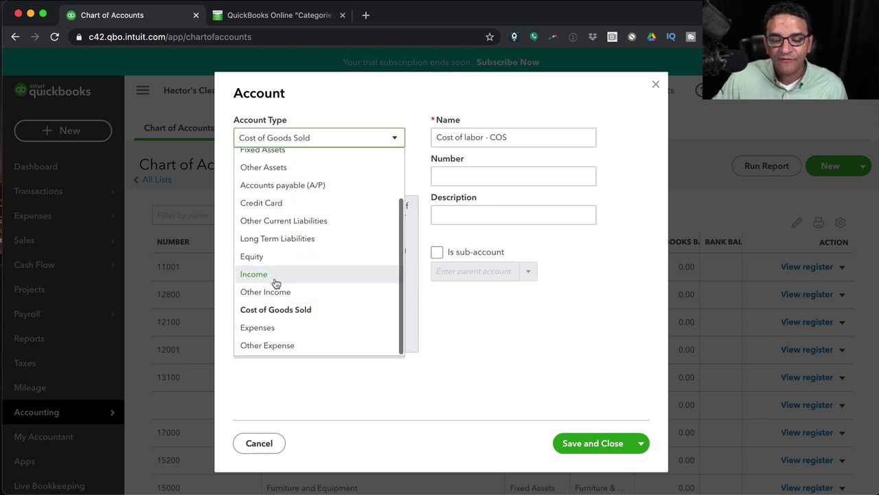
left_click(261, 328)
left_click(305, 178)
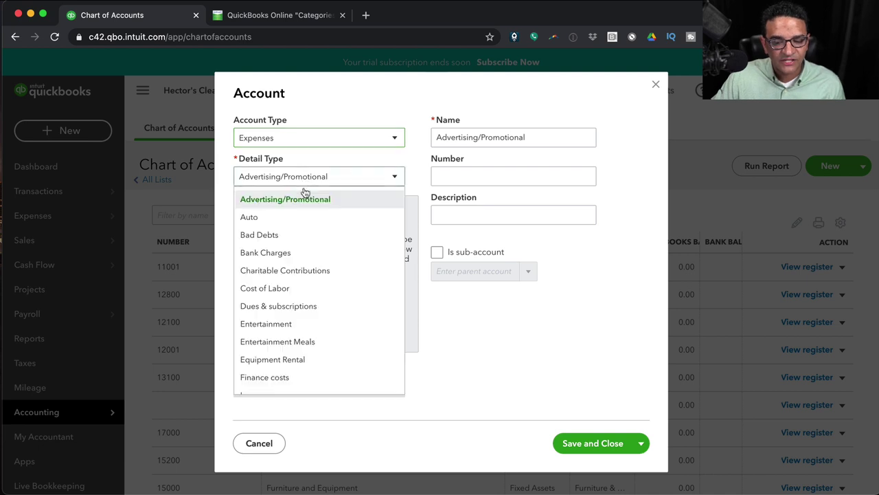
left_click(308, 291)
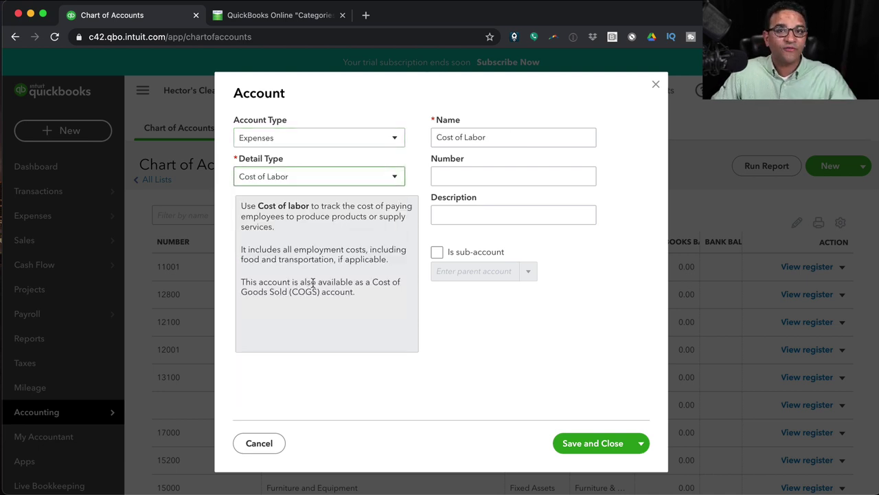
Choose Dues & subscriptions, Entertainment and Entertainment Meals in turn as the expense detail type to review their descriptions.
left_click(294, 178)
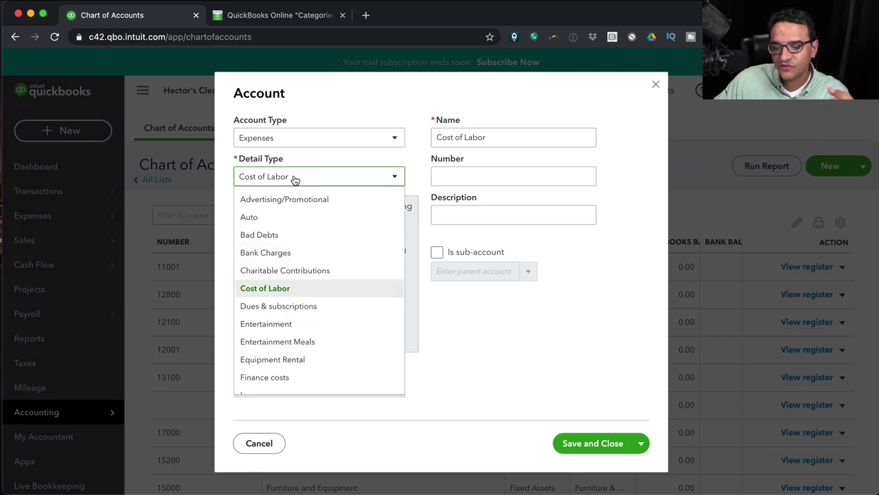
left_click(295, 306)
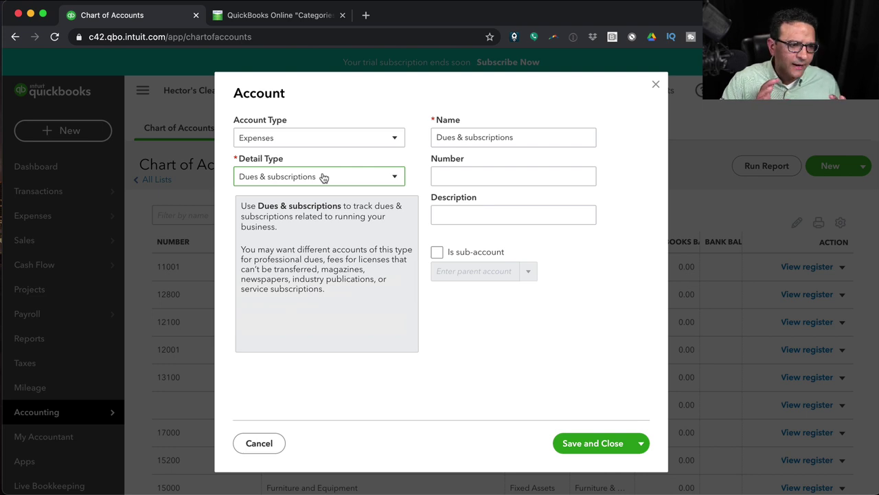
left_click(324, 178)
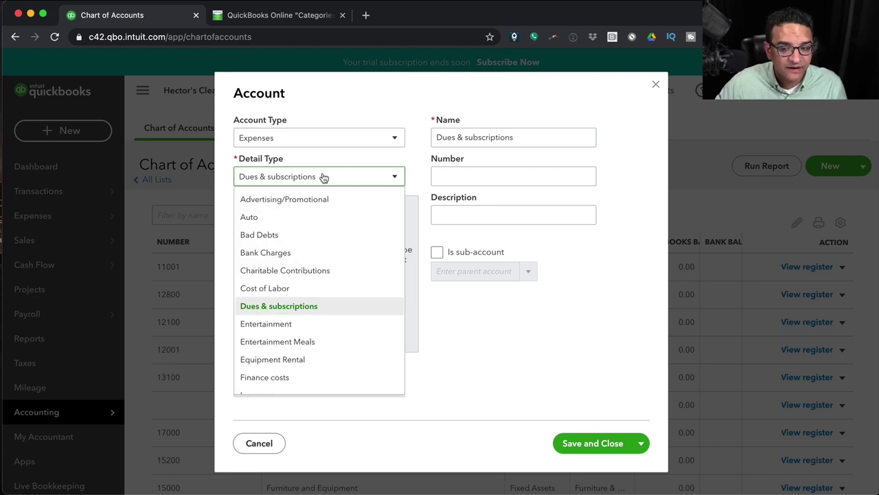
left_click(295, 328)
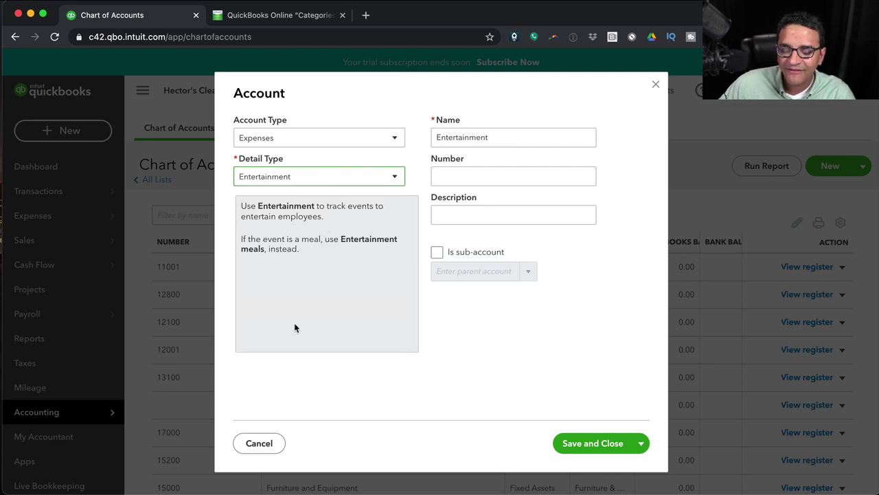
left_click(308, 177)
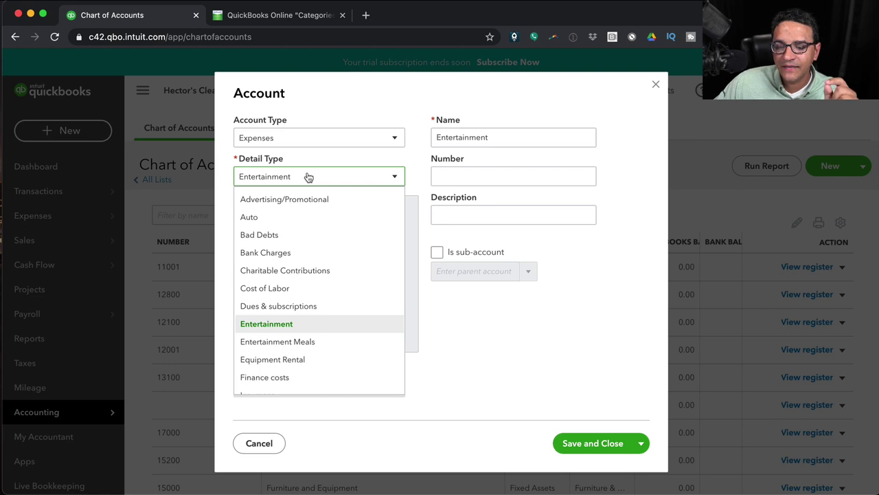
left_click(301, 342)
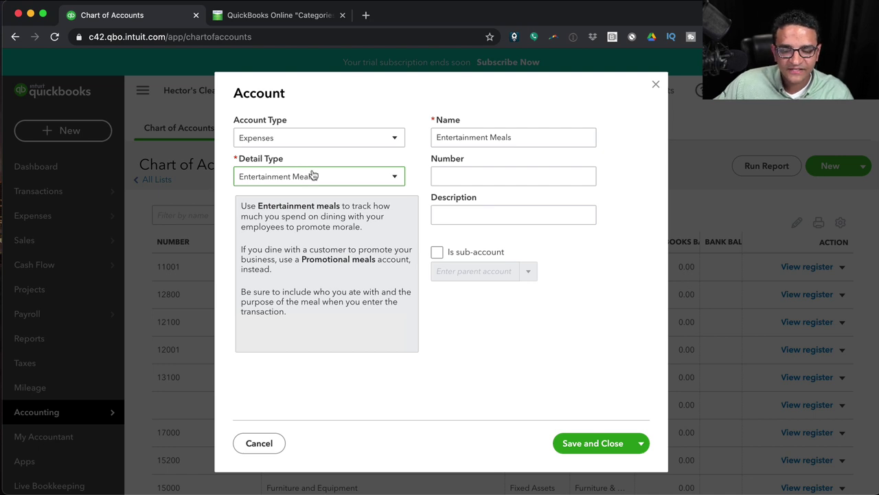
Choose the Equipment Rental detail type to review its description, and check the available account types while keeping Expenses.
left_click(316, 178)
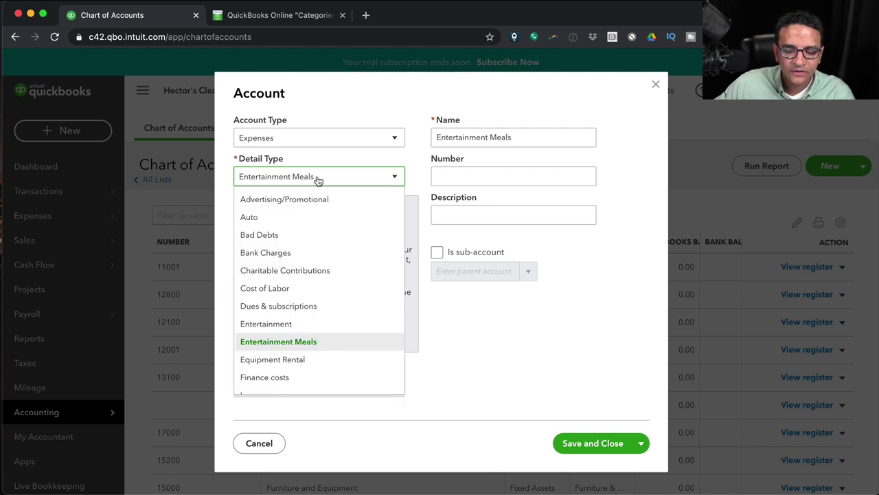
scroll(291, 330, "down", 2)
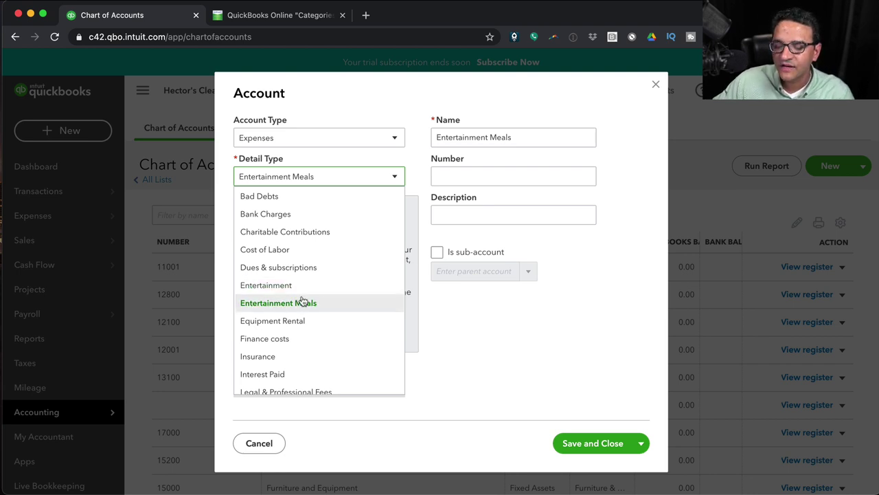
scroll(292, 287, "down", 1)
left_click(280, 307)
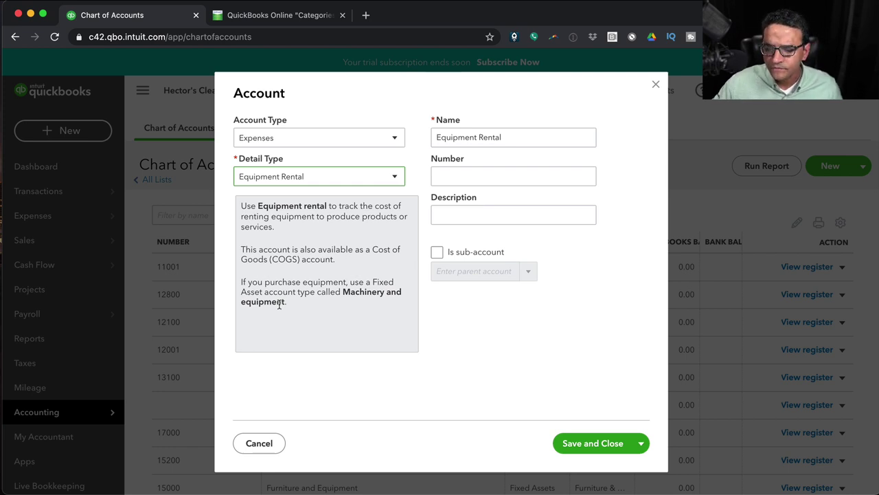
left_click(342, 180)
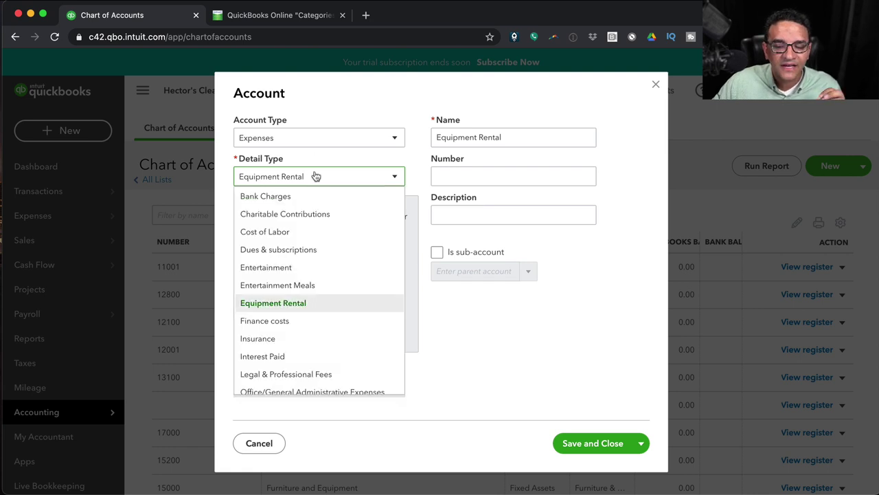
left_click(315, 176)
left_click(308, 143)
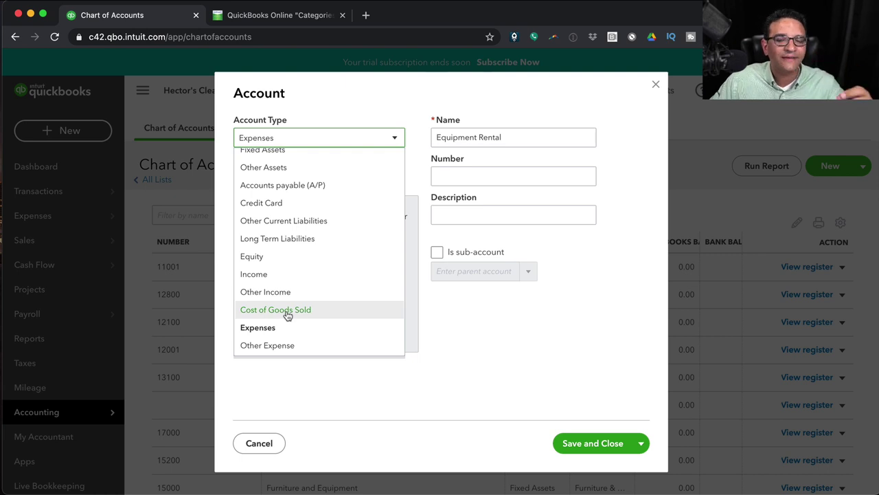
left_click(295, 140)
Choose Finance costs, Interest Paid and Insurance in turn as the expense detail type to review their descriptions.
left_click(285, 180)
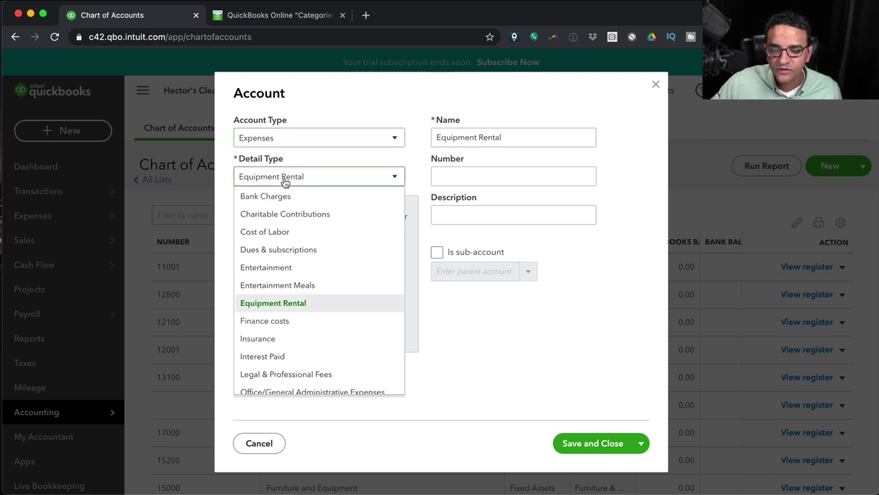
left_click(275, 321)
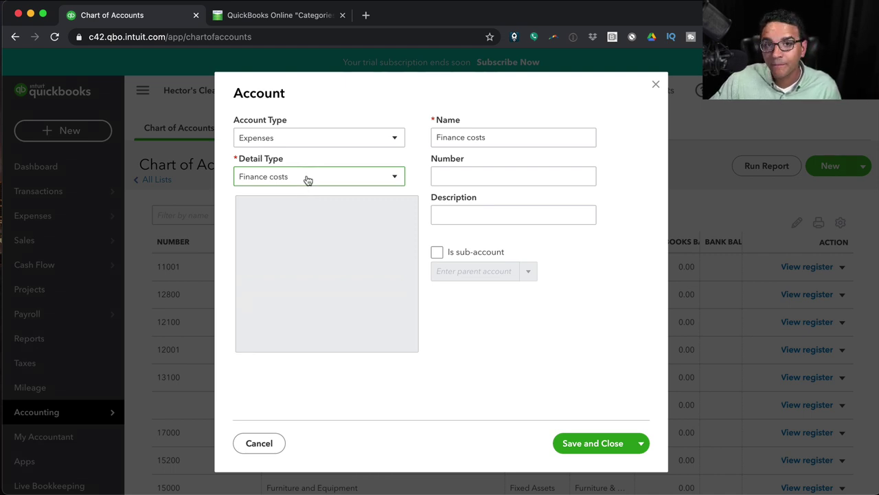
left_click(308, 180)
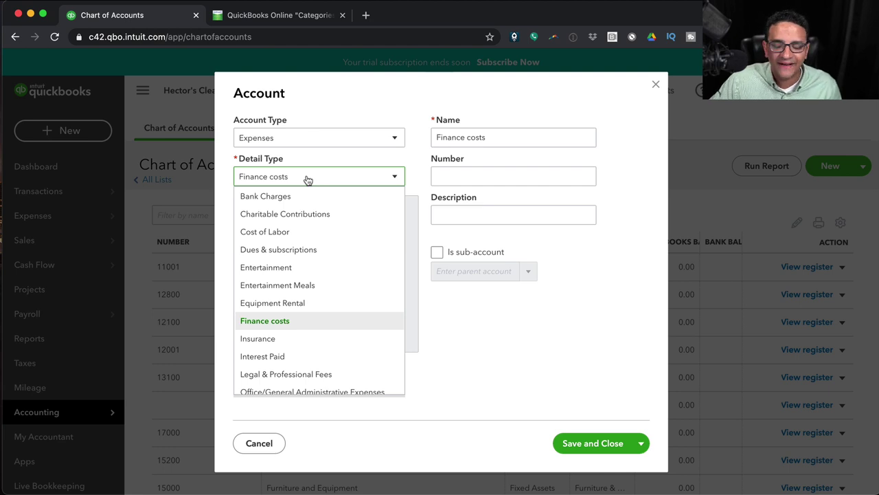
scroll(271, 336, "down", 1)
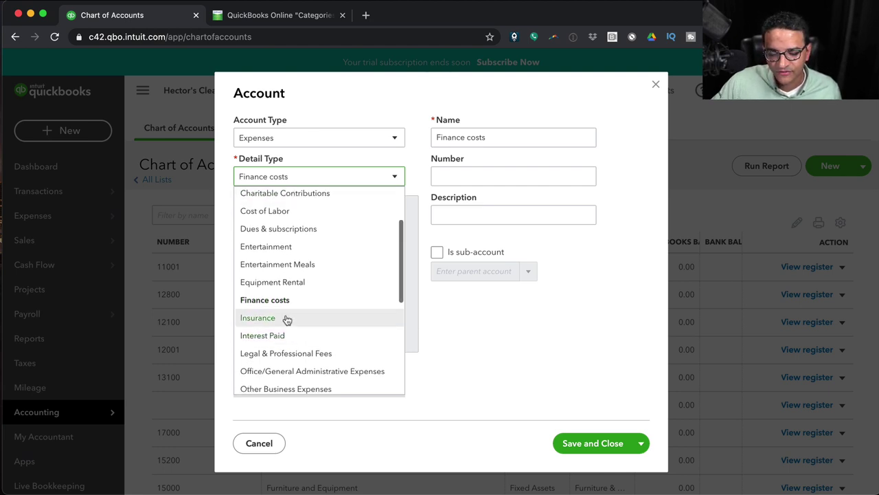
left_click(275, 335)
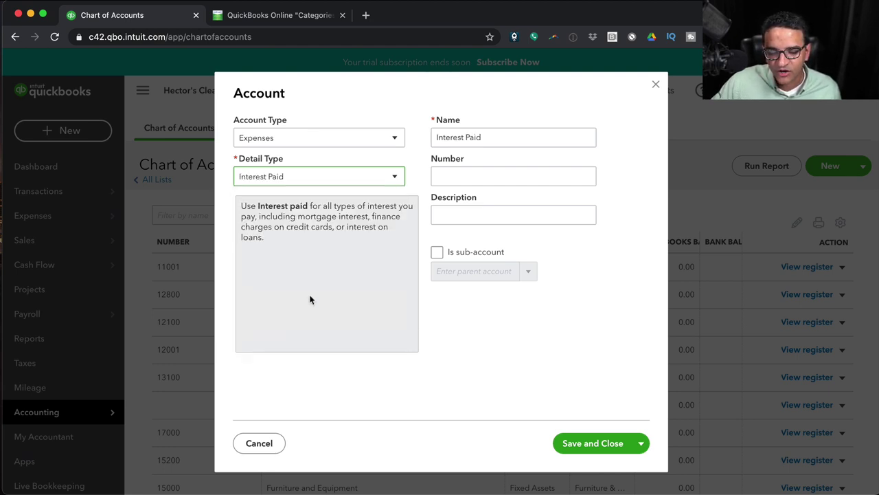
left_click(319, 180)
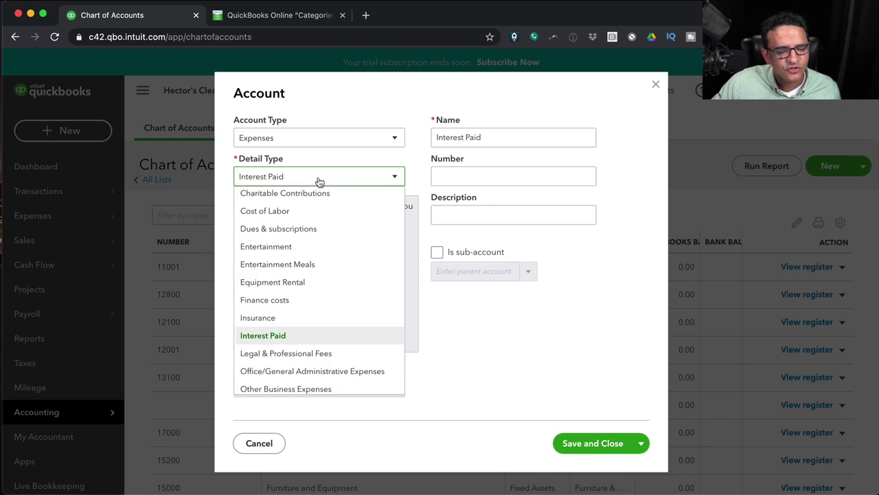
left_click(276, 320)
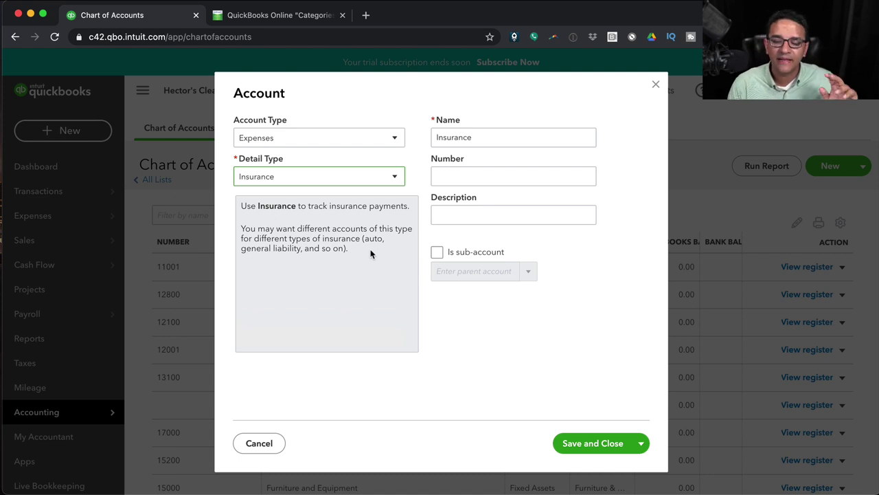
Review the Interest Paid detail type again, followed by Legal & Professional Fees and Office/General Administrative Expenses.
left_click(321, 177)
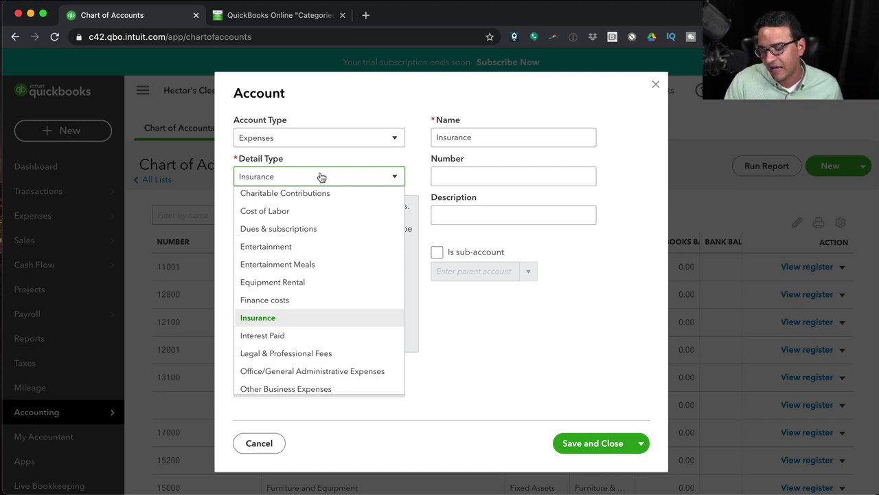
scroll(329, 275, "down", 3)
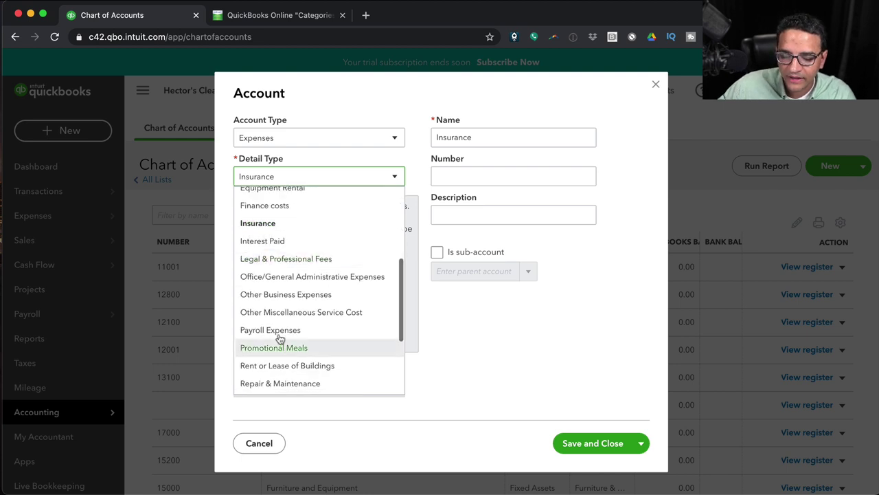
left_click(272, 245)
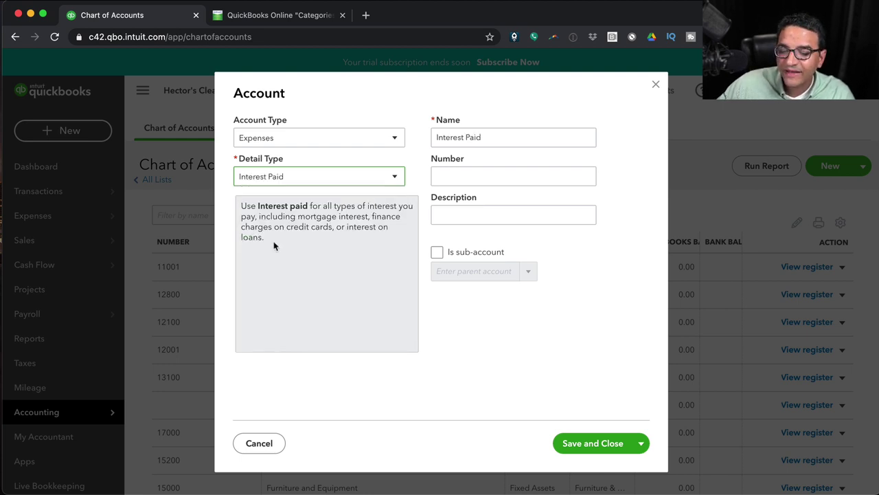
left_click(324, 175)
left_click(319, 259)
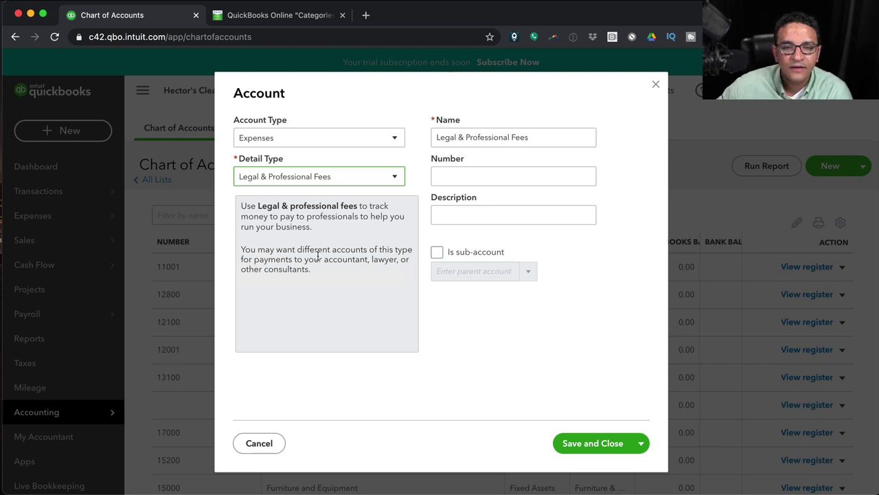
left_click(283, 178)
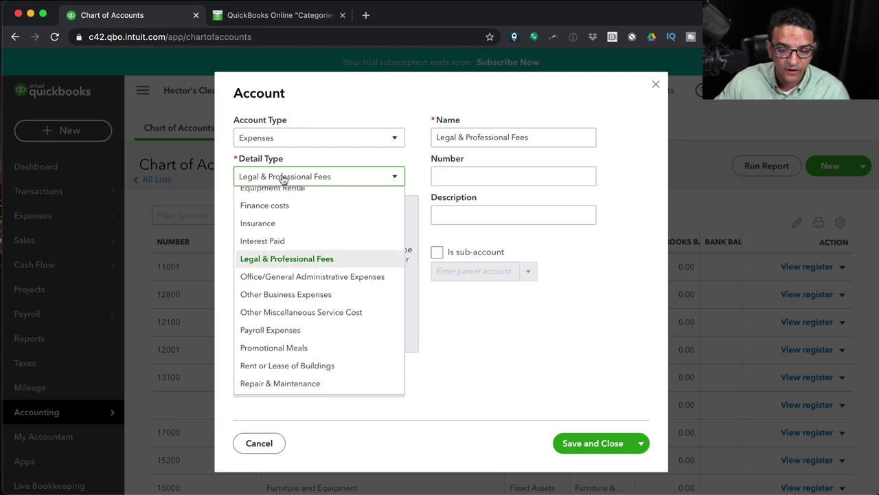
left_click(295, 277)
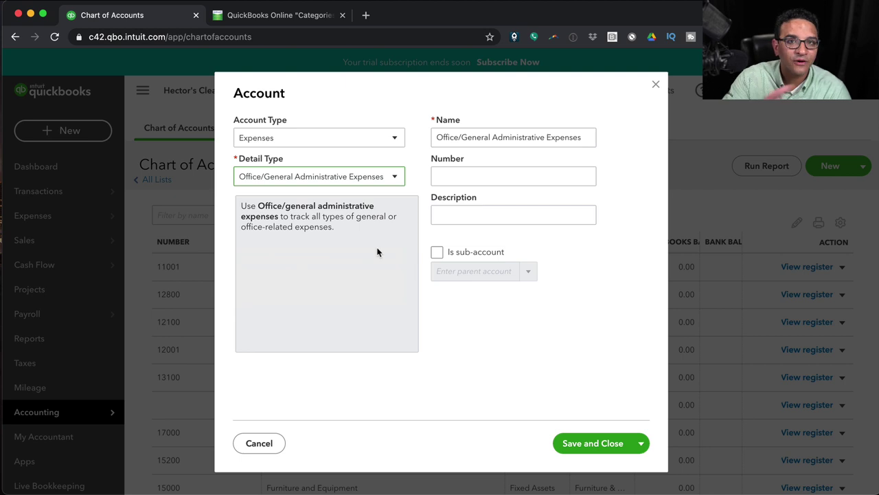
Choose Payroll Expenses as the expense detail type to review its description.
double_click(318, 133)
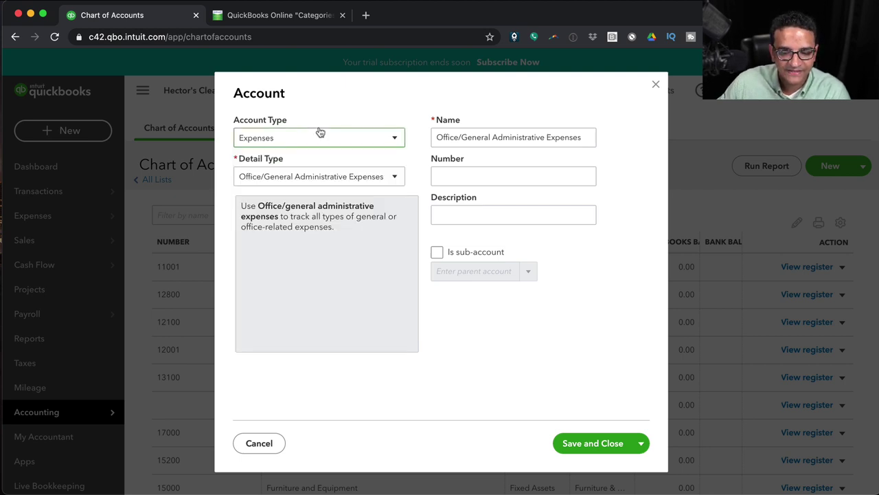
left_click(303, 176)
left_click(302, 176)
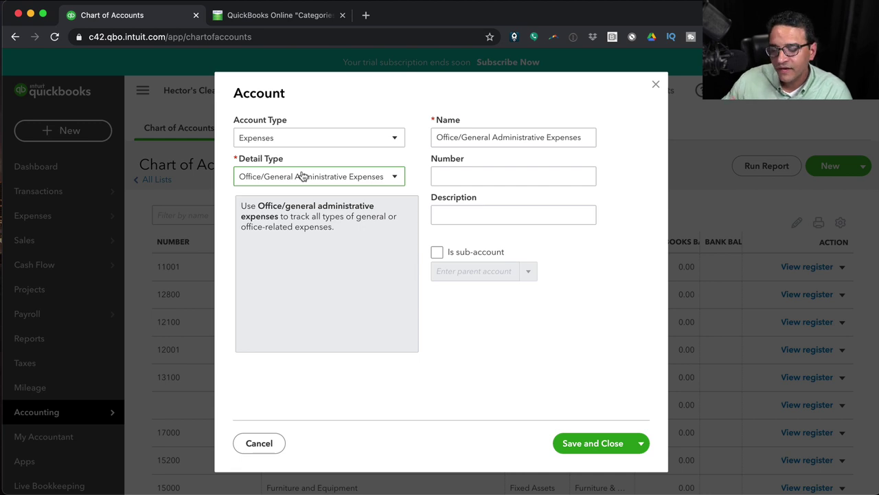
left_click(302, 176)
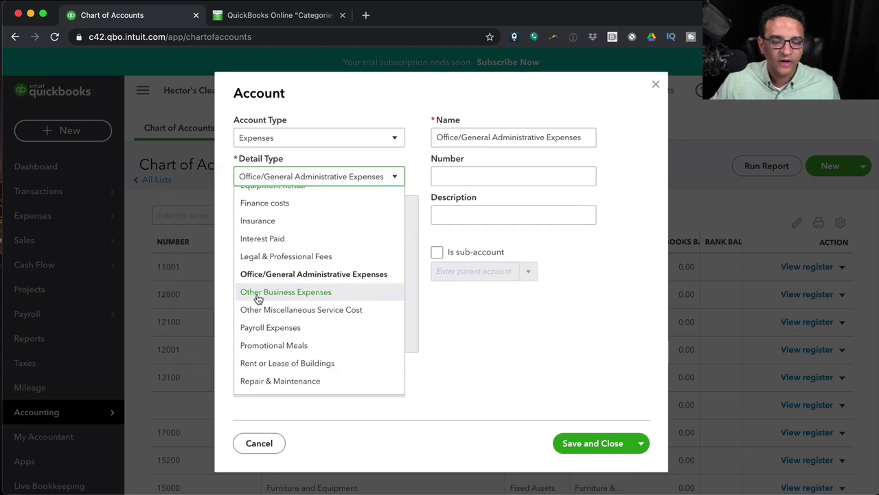
left_click(284, 328)
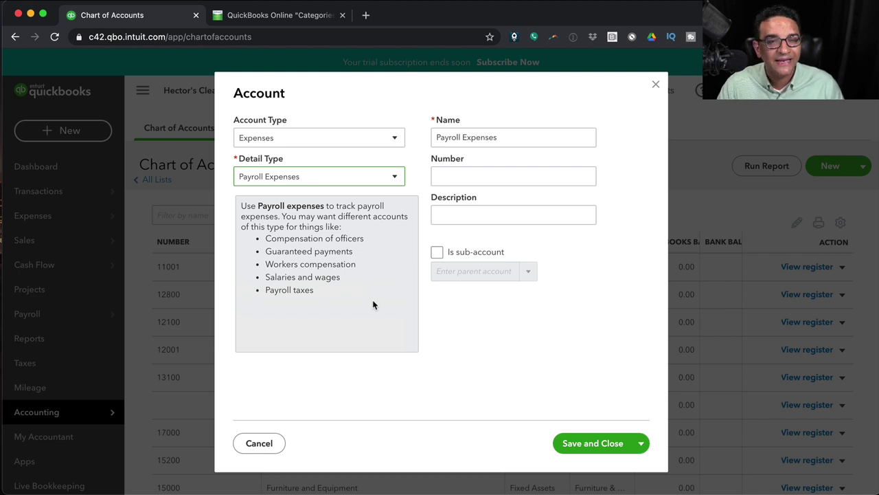
Browse the full range of expense detail types and choose Promotional Meals to review its description.
left_click(301, 177)
scroll(329, 313, "down", 1)
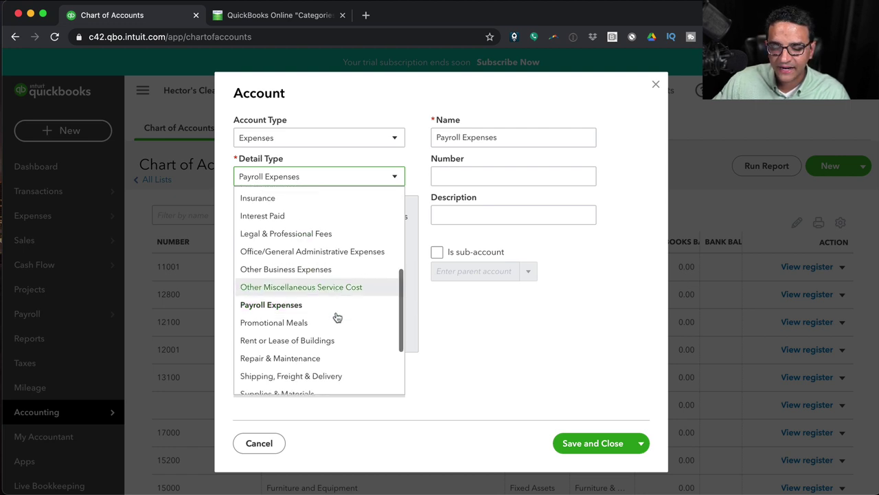
scroll(302, 332, "up", 3)
scroll(305, 323, "up", 2)
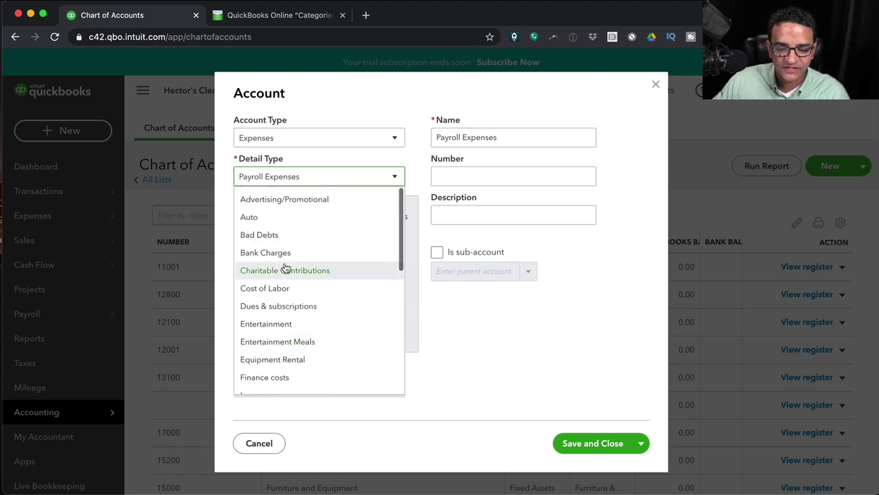
scroll(288, 337, "down", 6)
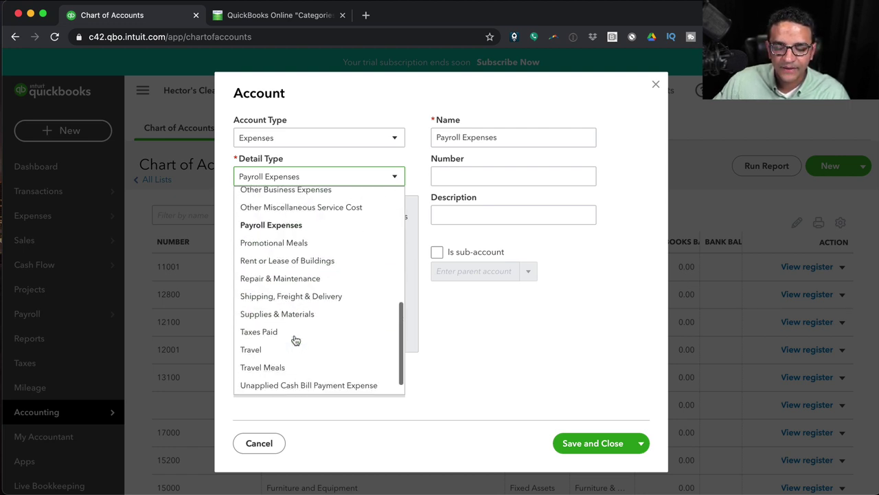
left_click(315, 225)
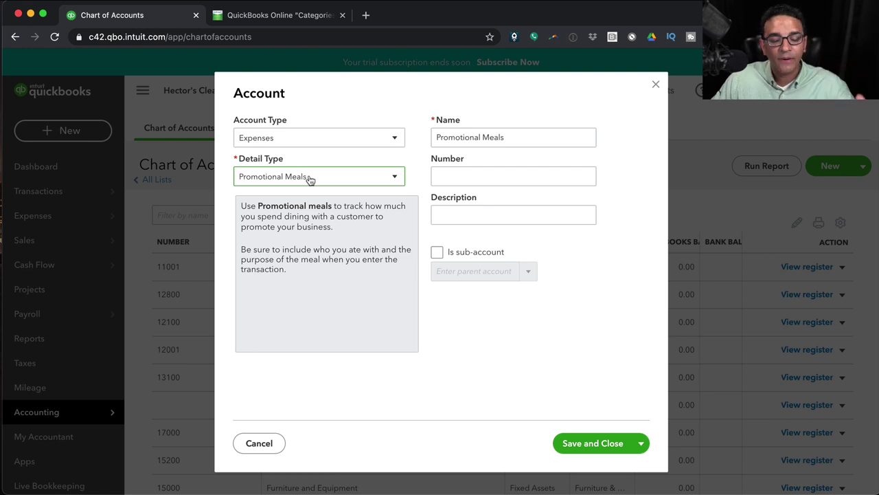
Choose Rent or Lease of Buildings, followed by Repair & Maintenance, as the expense detail type to review their descriptions.
left_click(310, 180)
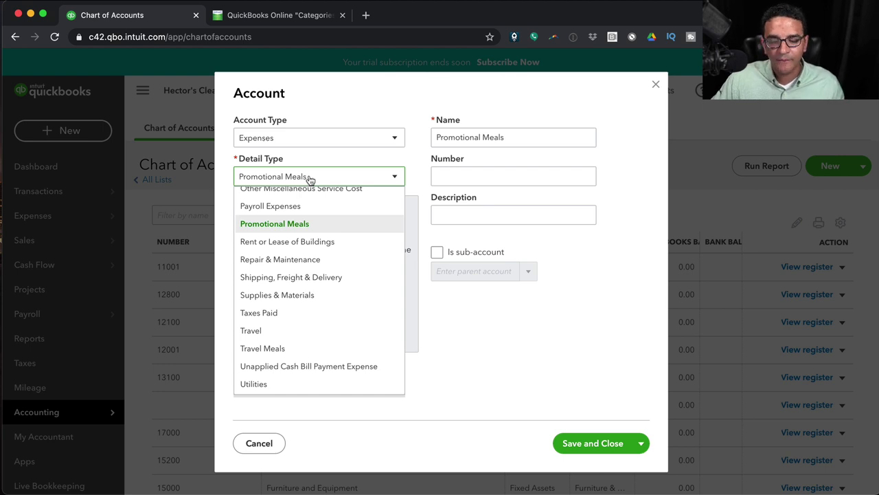
left_click(304, 242)
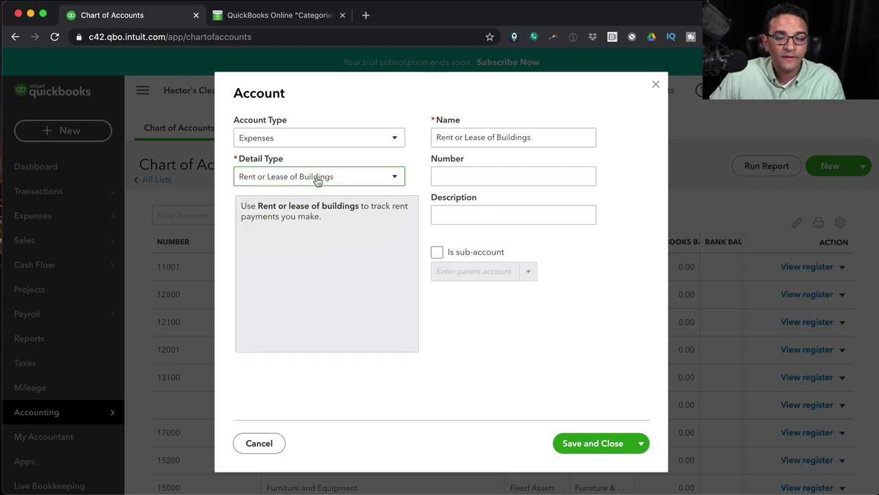
left_click(318, 180)
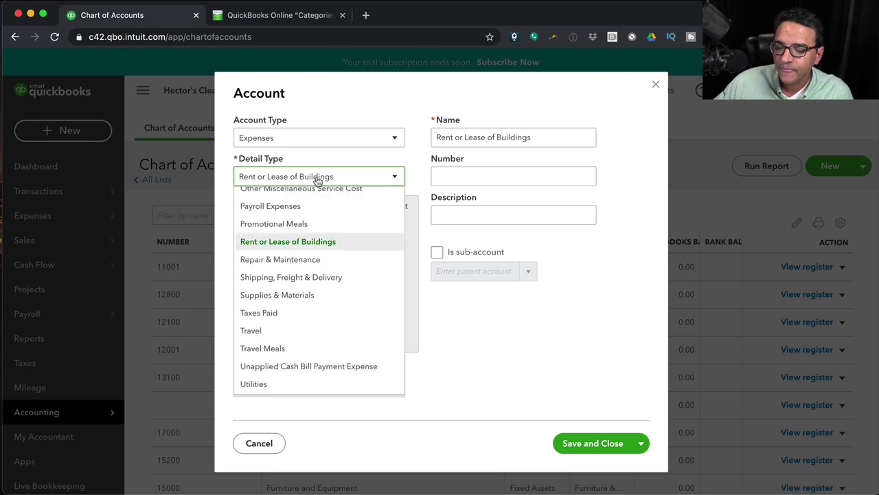
left_click(283, 263)
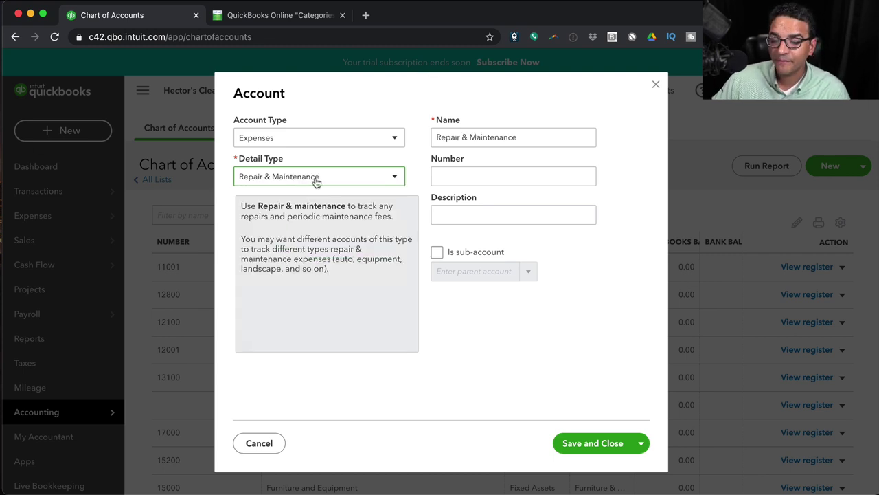
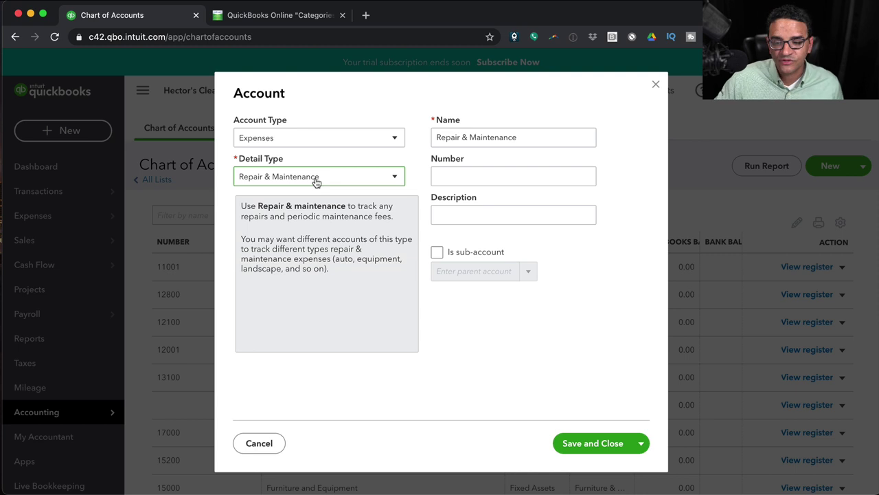
Choose Shipping, Freight & Delivery as the expense detail type to review its description.
left_click(316, 181)
left_click(316, 181)
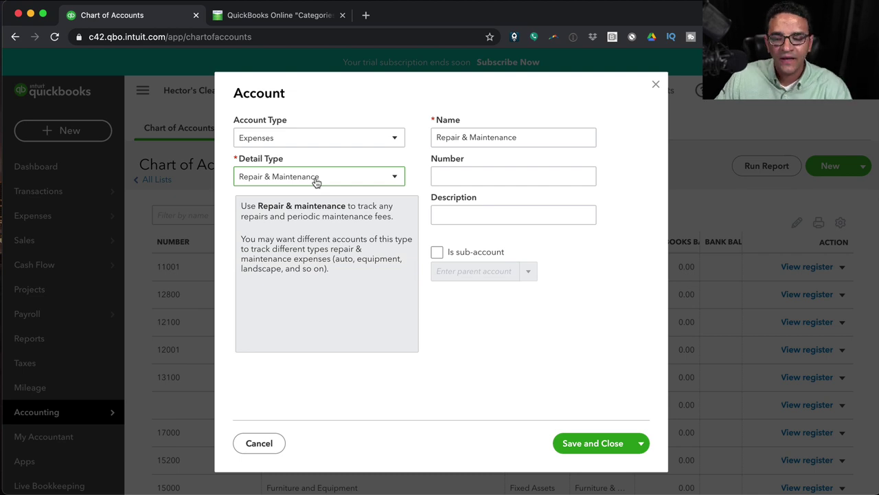
left_click(316, 181)
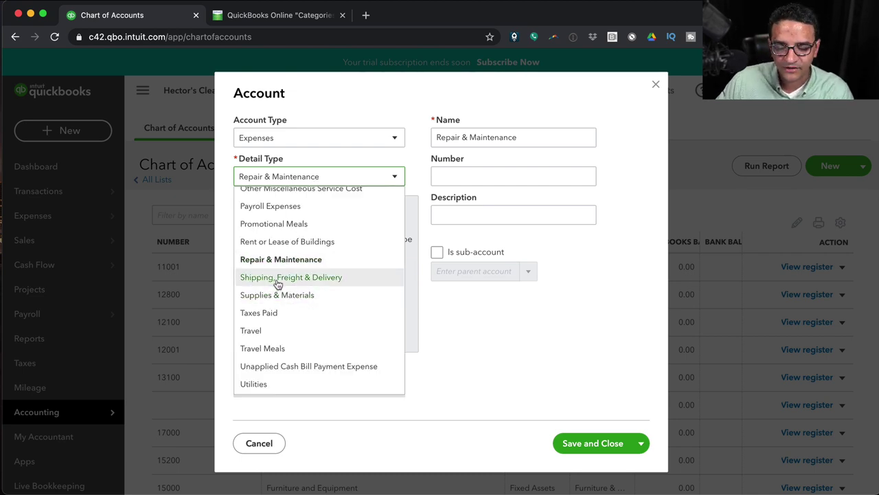
left_click(319, 277)
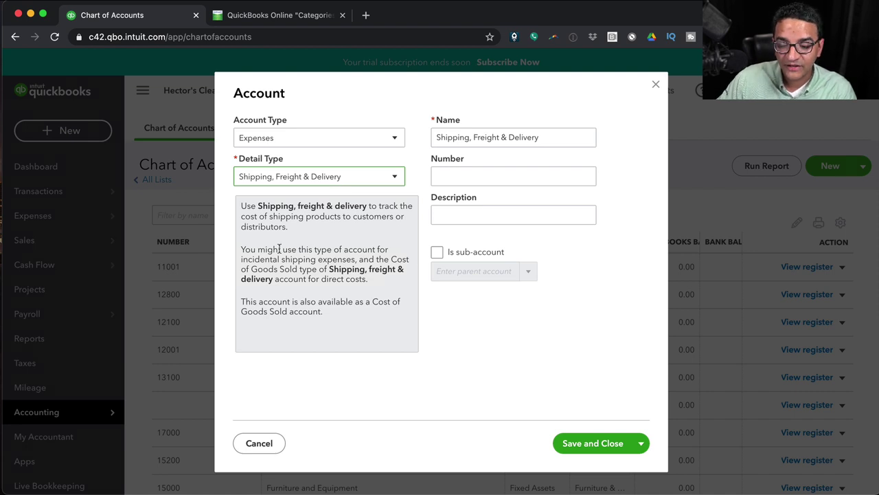
Highlight the Shipping, Freight & Delivery description's passages on incidental shipping, Cost of Goods Sold direct costs and shipping products to customers.
left_click_drag(281, 251, 378, 278)
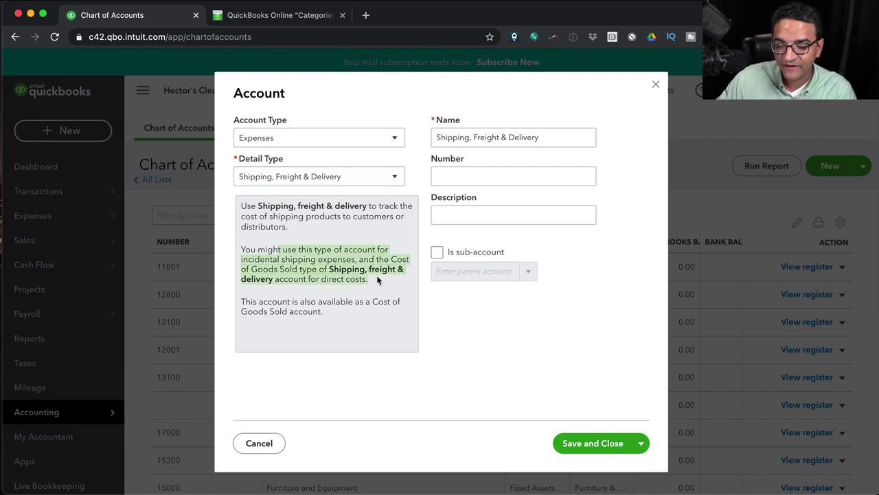
left_click(318, 250)
left_click_drag(357, 259, 387, 285)
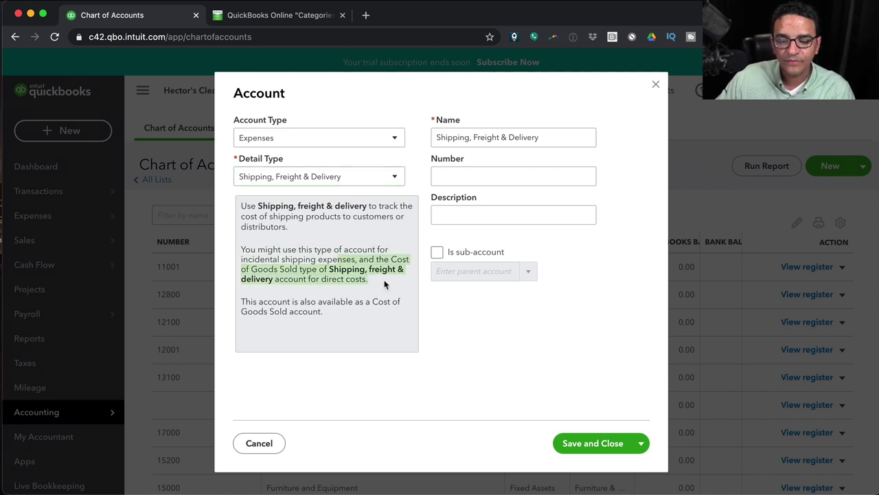
left_click(378, 276)
left_click_drag(314, 278, 423, 294)
left_click(318, 244)
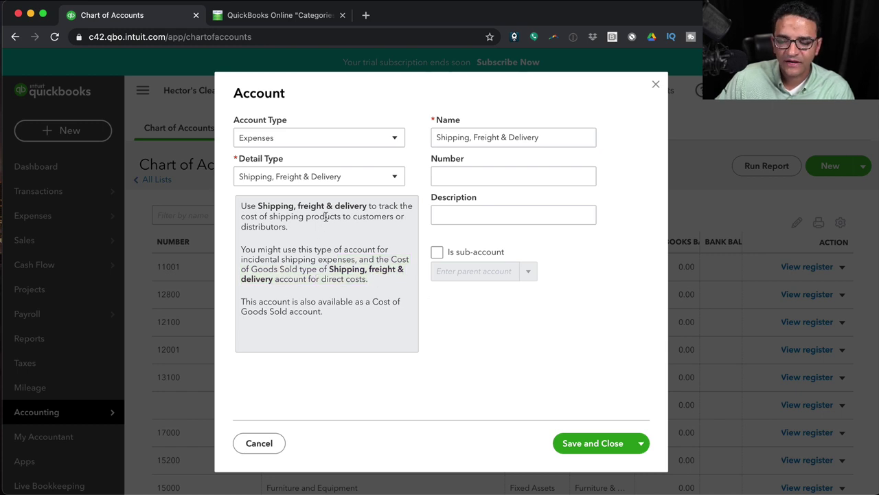
left_click_drag(324, 217, 379, 228)
left_click(347, 213)
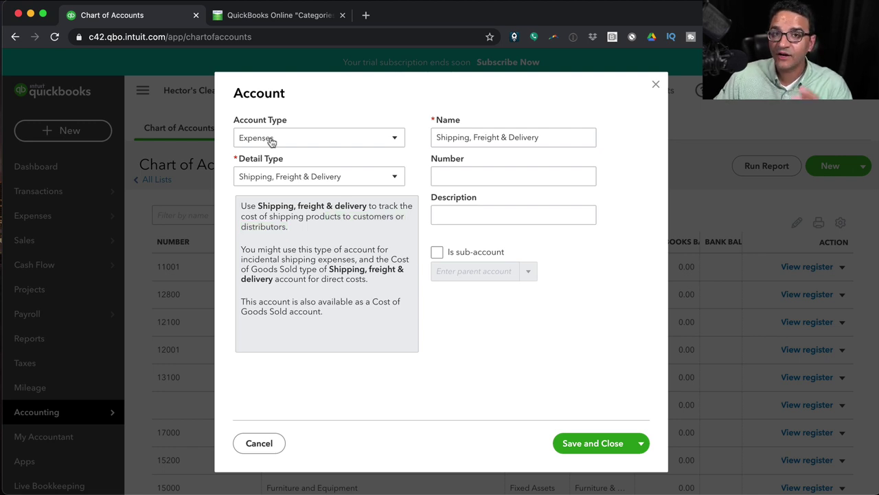
Choose Supplies & Materials, followed by Taxes Paid, as the expense detail type to review their descriptions.
left_click(292, 179)
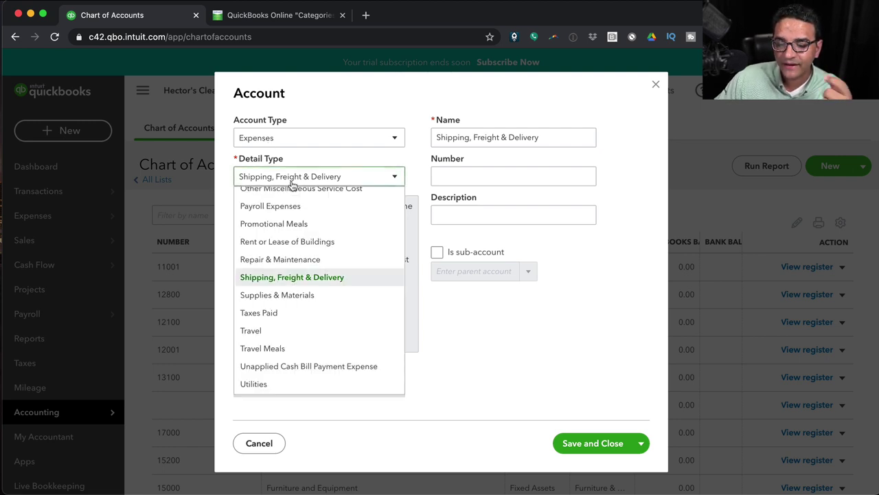
left_click(292, 184)
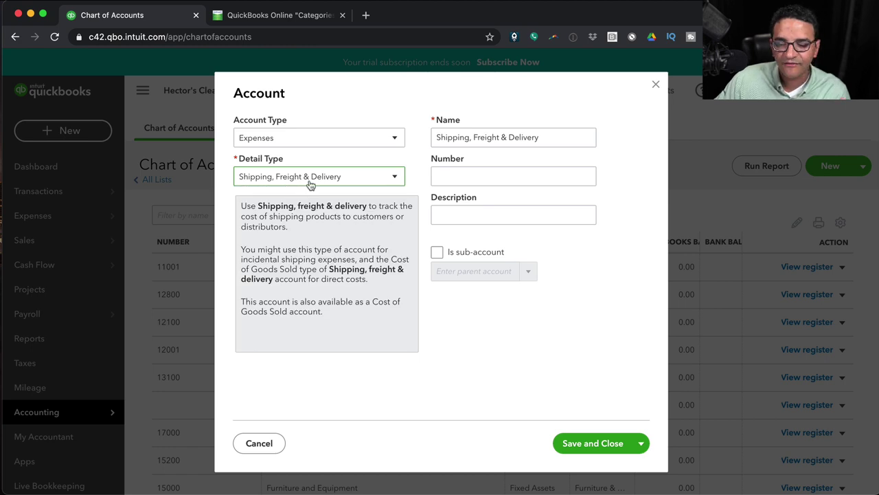
left_click(318, 184)
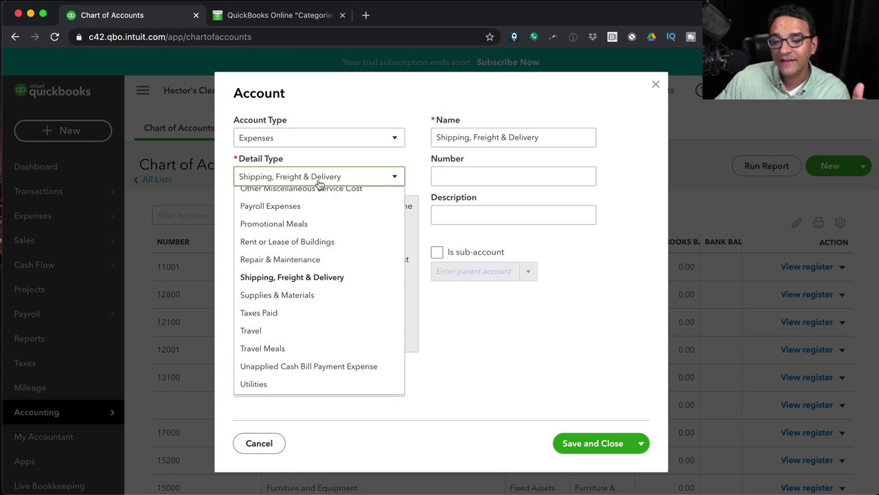
left_click(293, 295)
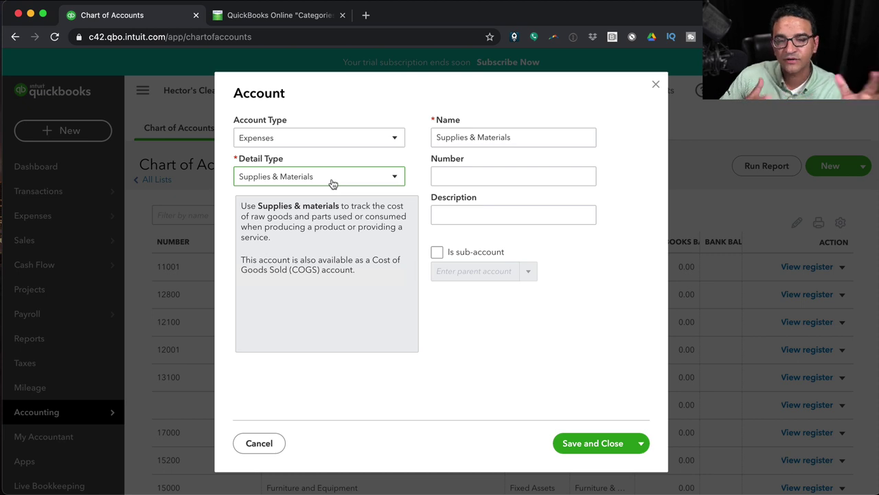
left_click(332, 183)
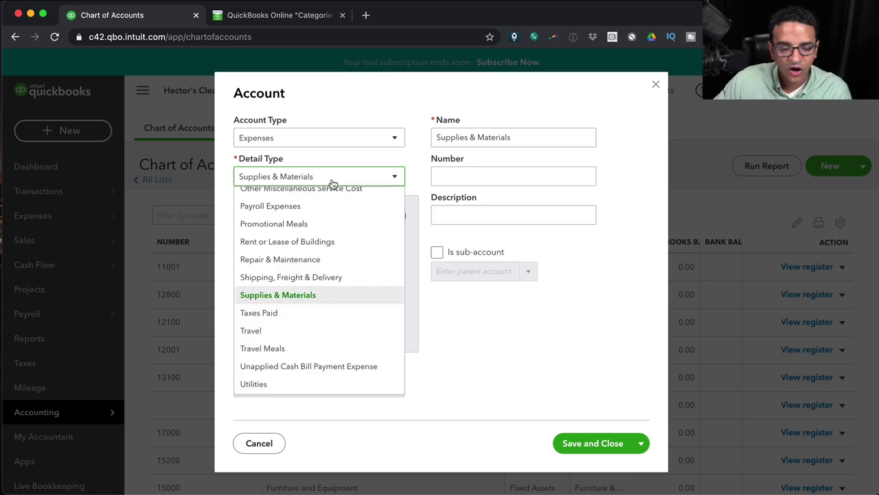
left_click(284, 313)
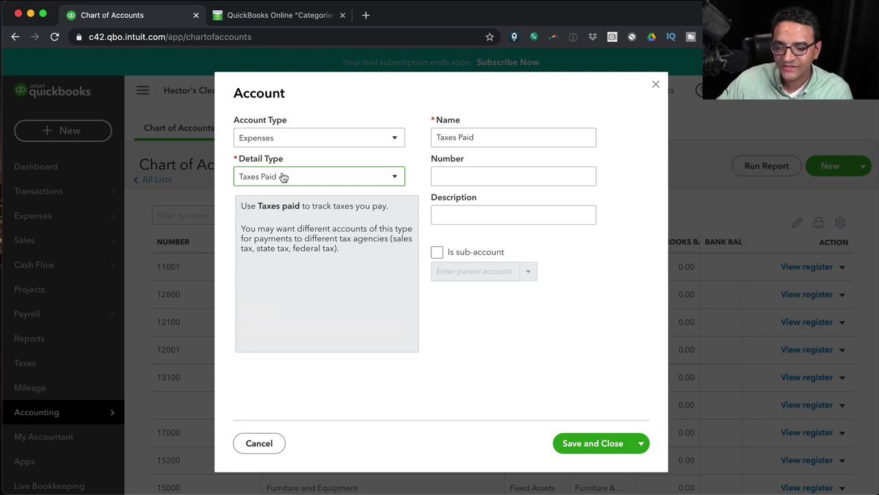
Choose Travel, Travel Meals and Unapplied Cash Bill Payment Expense in turn as the expense detail type to review their descriptions.
left_click(283, 178)
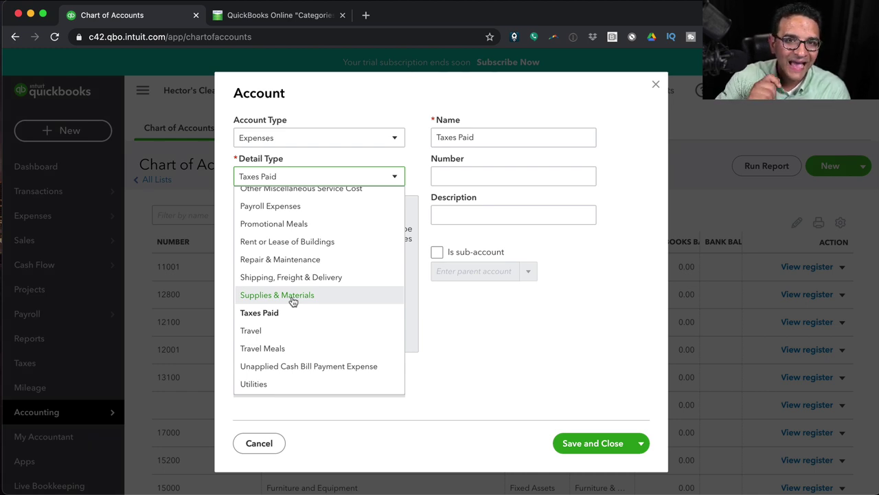
left_click(281, 333)
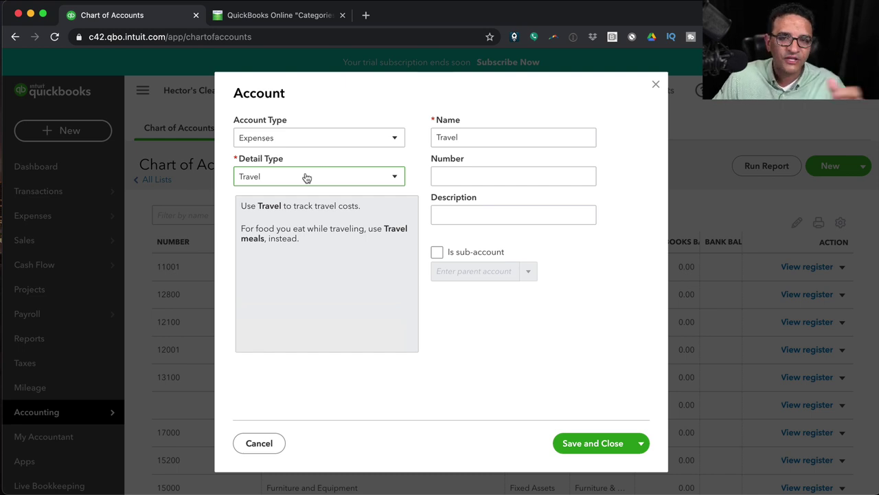
left_click(306, 176)
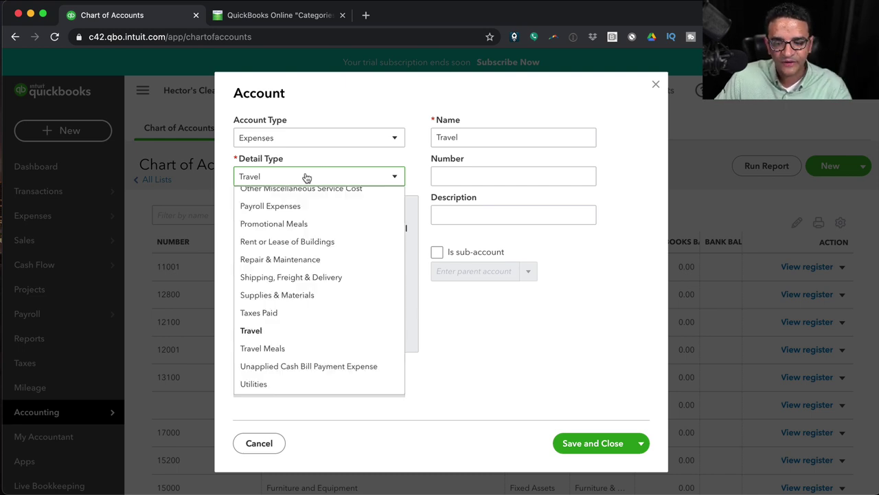
left_click(276, 349)
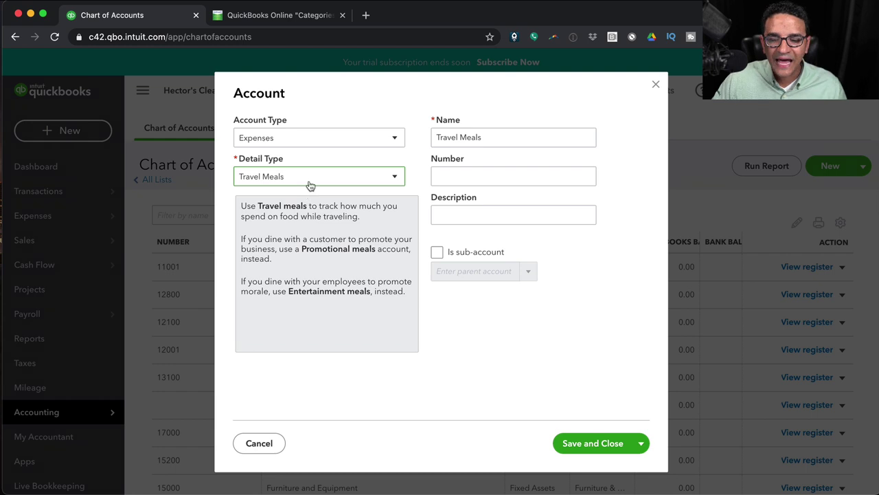
left_click(310, 179)
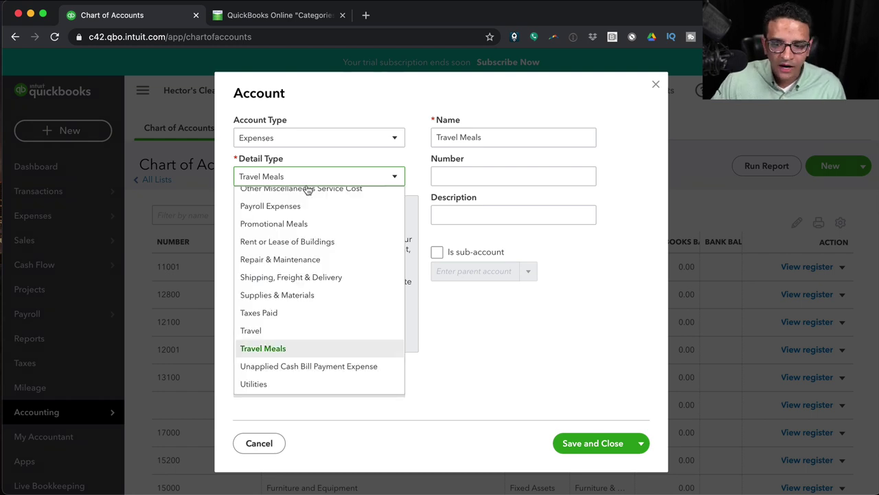
left_click(280, 367)
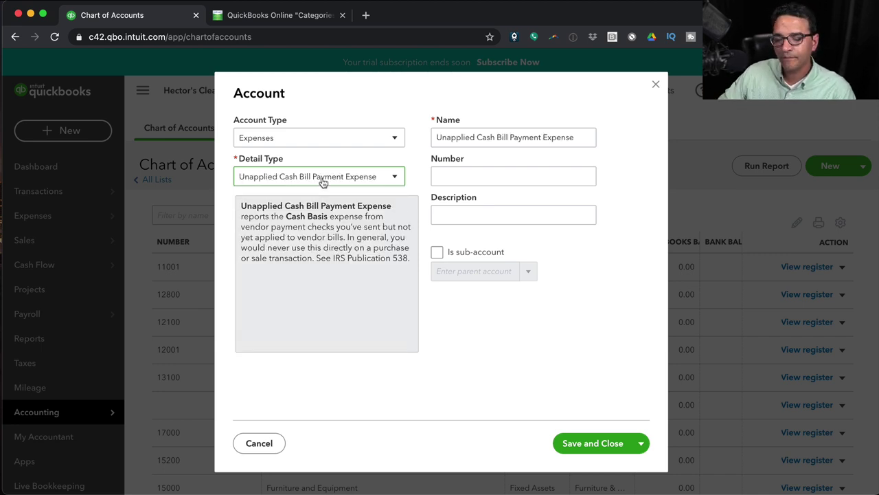
Switch the account type to Income and choose the Unapplied Cash Payment Income detail type to review its description.
left_click(314, 142)
scroll(263, 240, "up", 2)
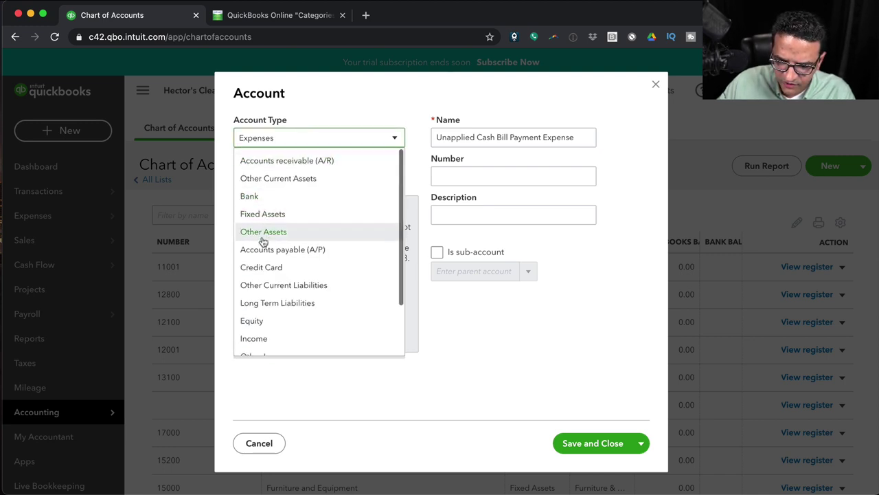
left_click(267, 338)
left_click(310, 182)
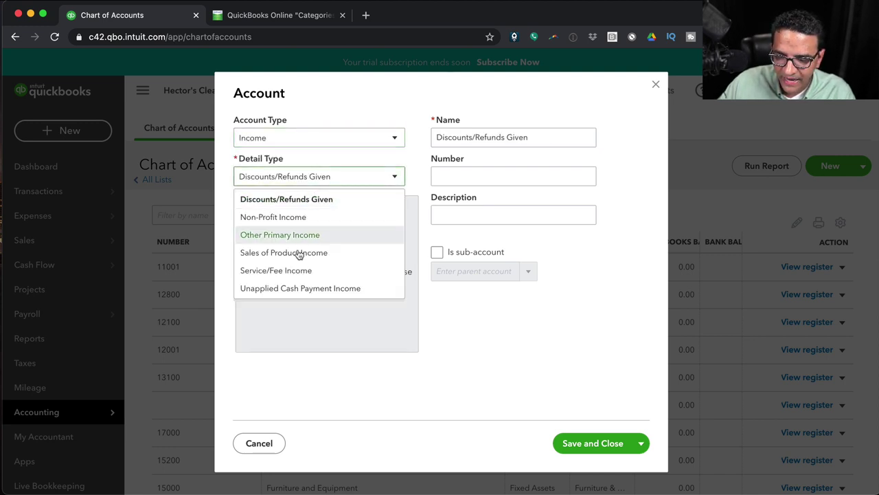
left_click(304, 288)
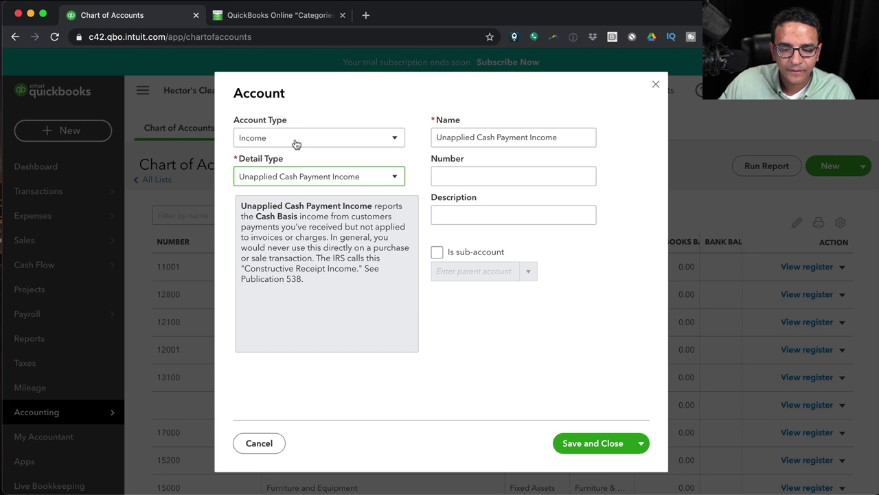
Set the account type back to Expenses and choose Unapplied Cash Bill Payment Expense to review its description again.
left_click(296, 144)
scroll(270, 289, "down", 2)
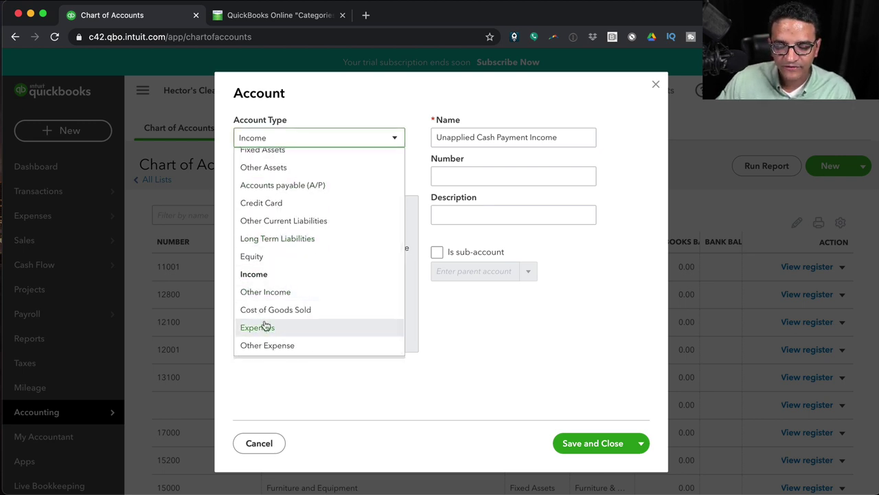
left_click(264, 327)
left_click(285, 180)
scroll(295, 316, "down", 10)
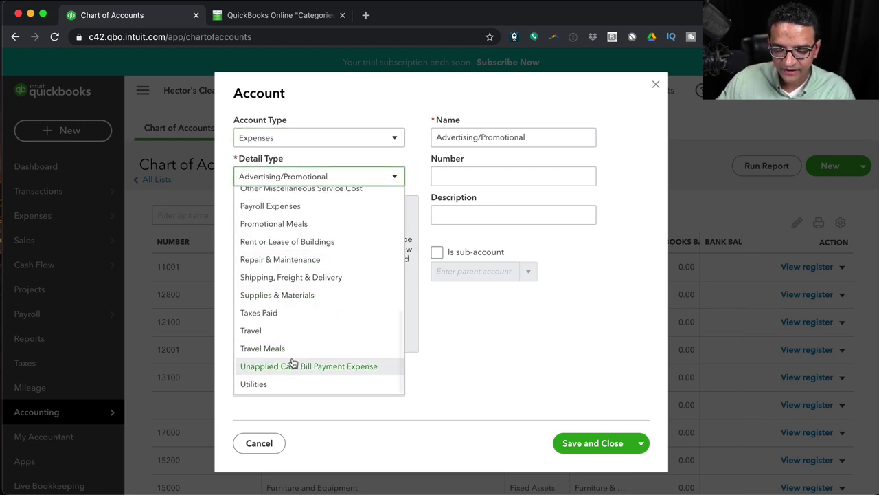
left_click(293, 365)
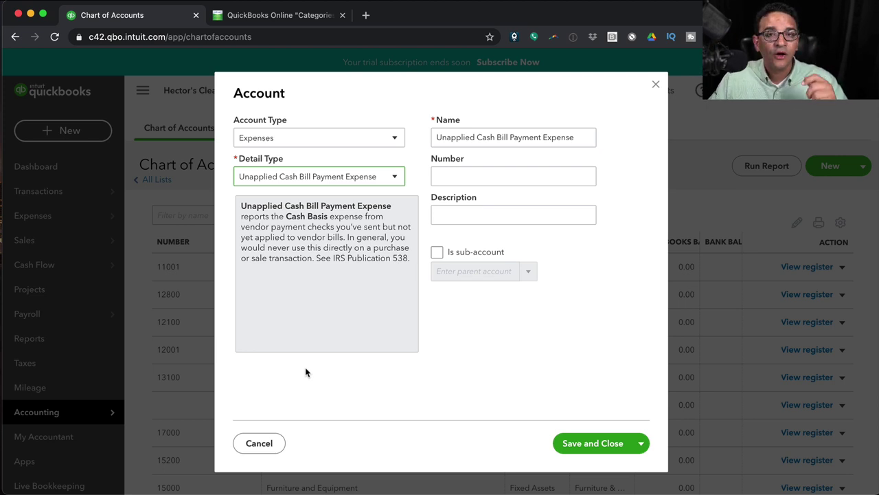
Choose the Utilities expense detail type to review its description, and switch the account type to Other Expense.
left_click(330, 171)
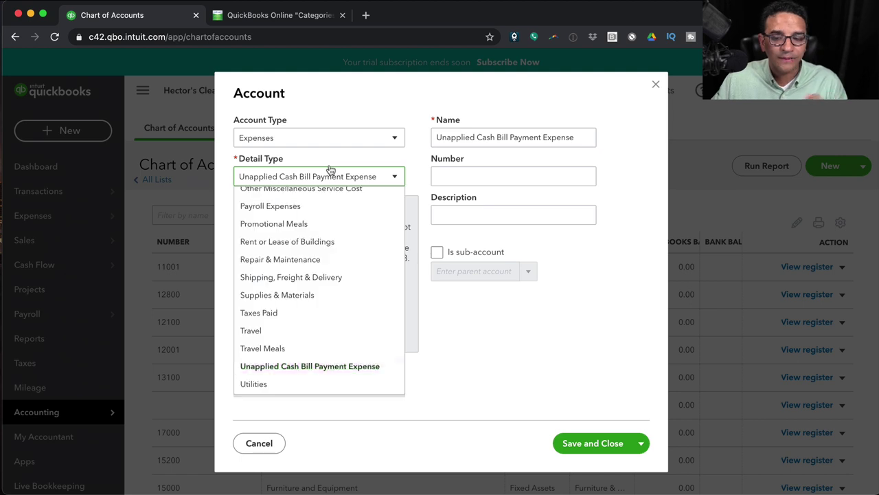
left_click(265, 385)
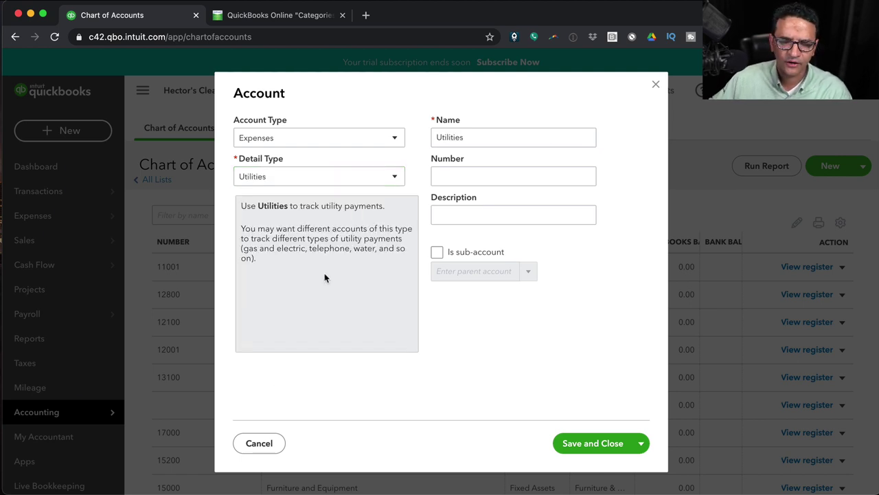
left_click(288, 140)
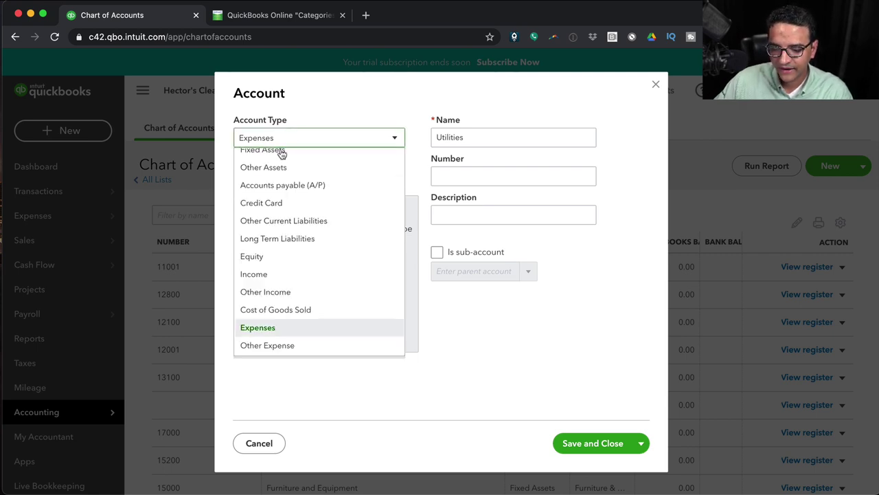
left_click(281, 346)
Examine the full list of Other Expense detail types, including the home office and vehicle entries.
left_click(291, 176)
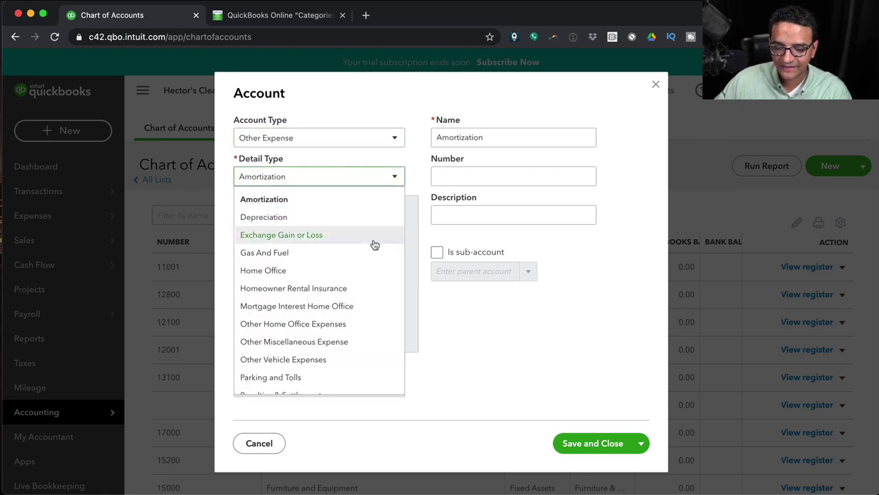
scroll(375, 245, "down", 5)
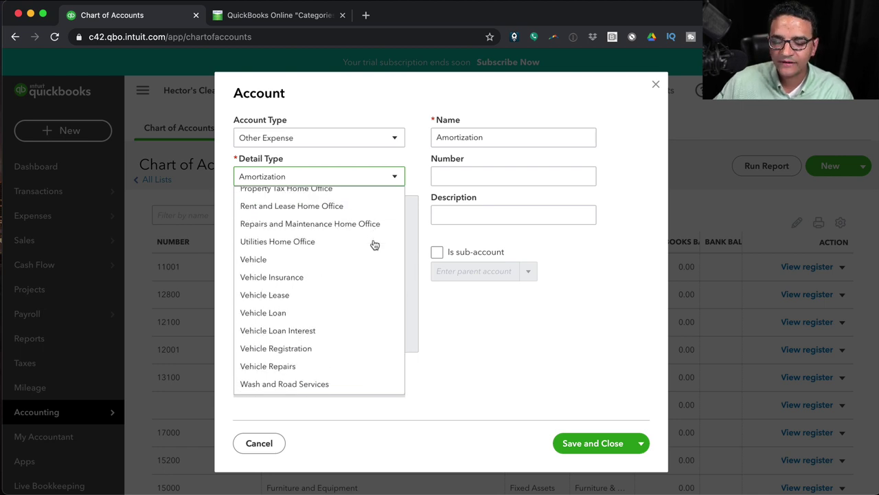
scroll(374, 245, "up", 5)
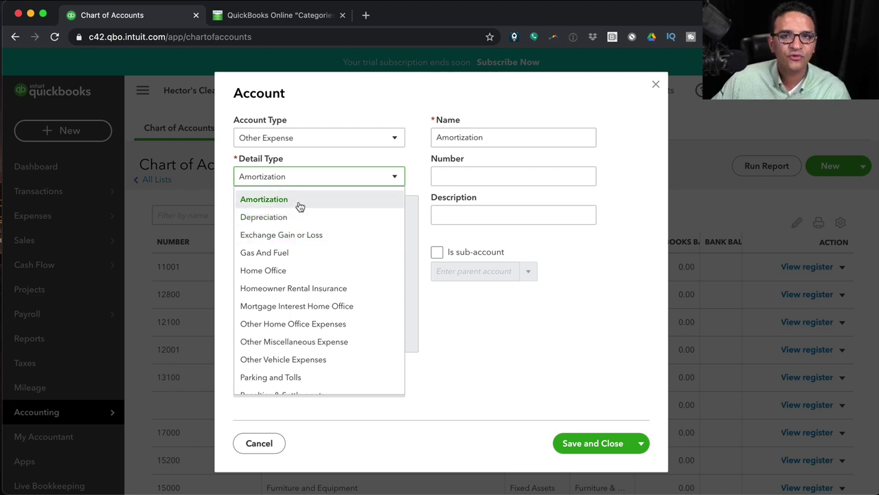
scroll(319, 261, "down", 1)
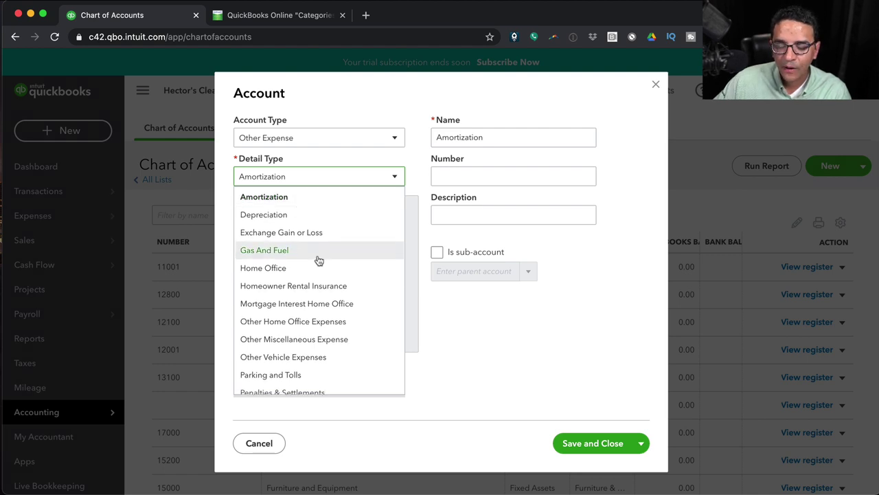
scroll(289, 247, "down", 1)
scroll(268, 230, "down", 5)
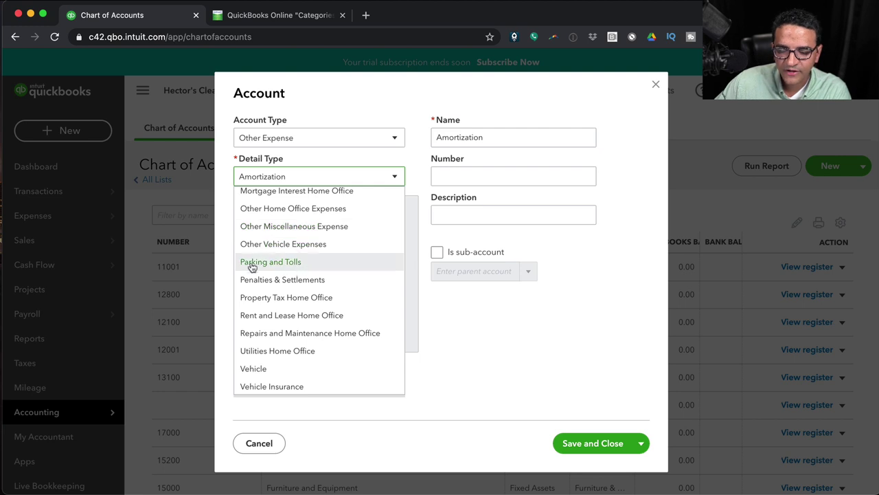
scroll(294, 346, "down", 2)
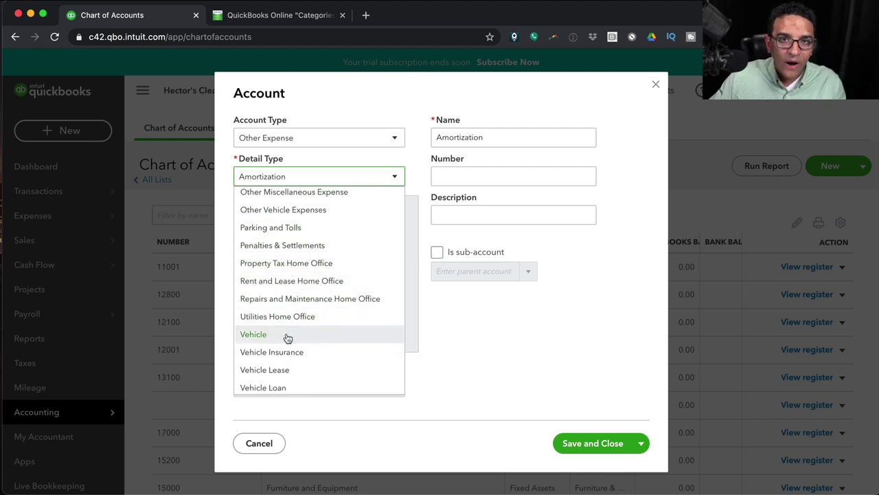
scroll(288, 338, "down", 4)
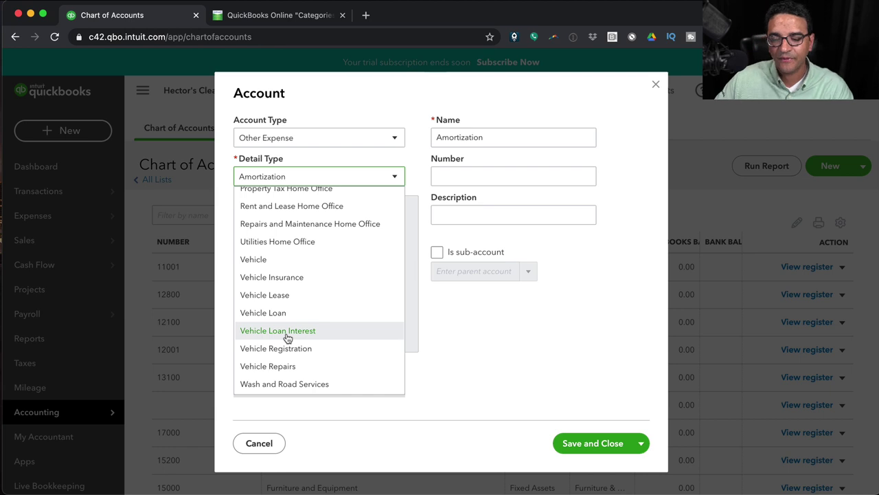
scroll(288, 337, "up", 5)
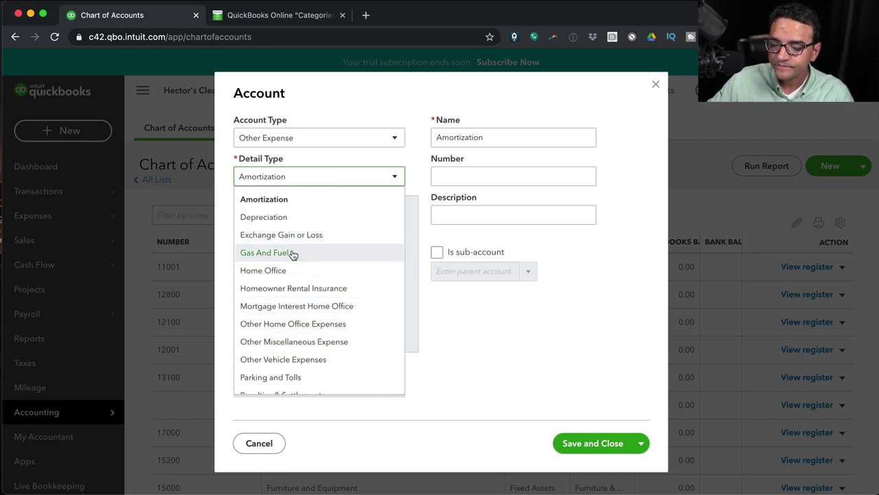
scroll(296, 283, "down", 2)
scroll(300, 350, "down", 3)
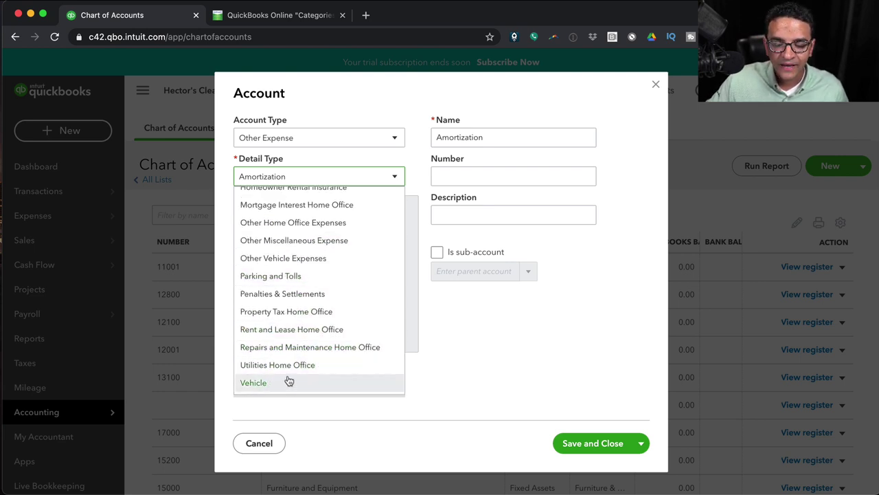
scroll(289, 382, "down", 1)
scroll(301, 364, "down", 1)
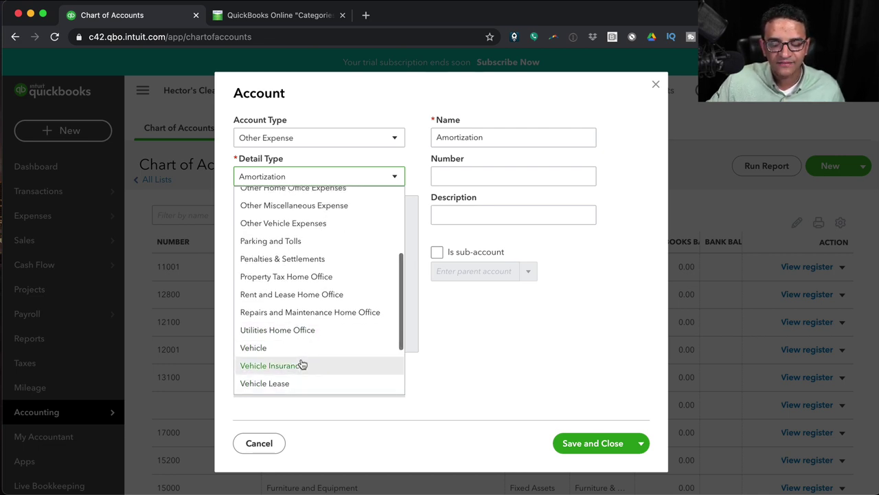
left_click(292, 174)
Switch the account type to Expenses and choose the Auto detail type to review its description.
left_click(294, 138)
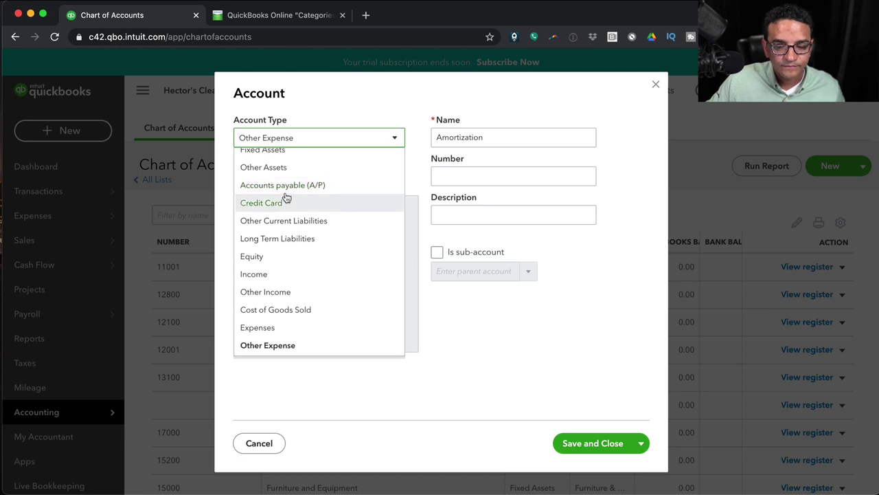
left_click(276, 327)
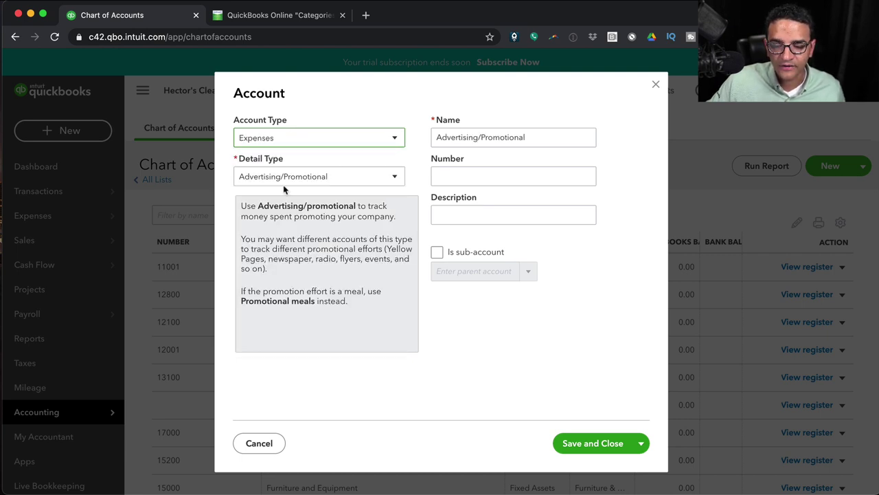
left_click(283, 180)
left_click(282, 216)
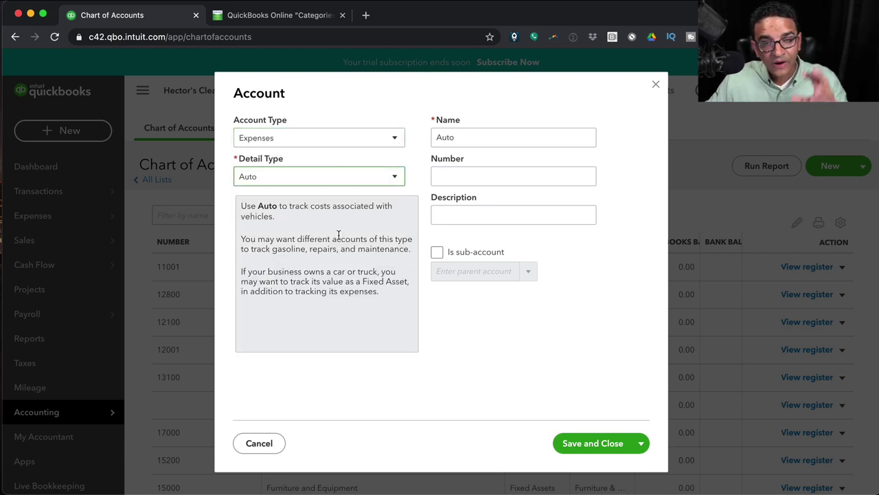
Set the account type back to Other Expense and choose Parking and Tolls to check its description.
left_click(300, 138)
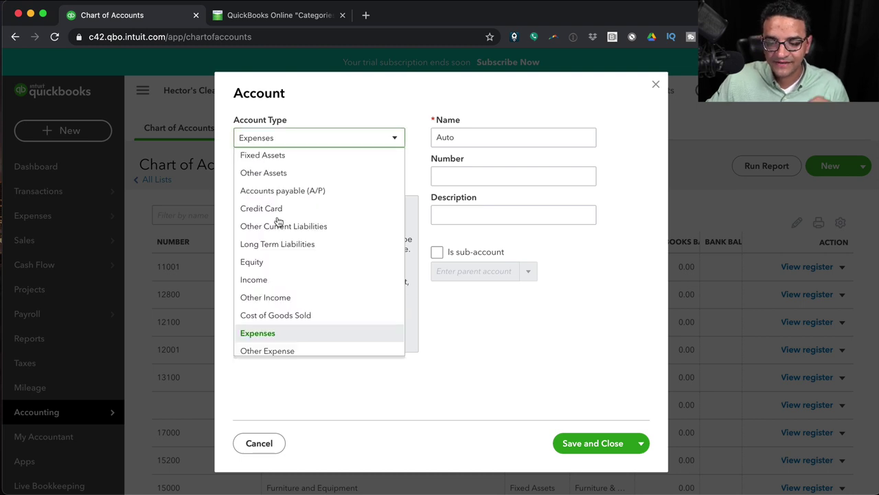
left_click(281, 351)
left_click(300, 178)
scroll(311, 320, "down", 5)
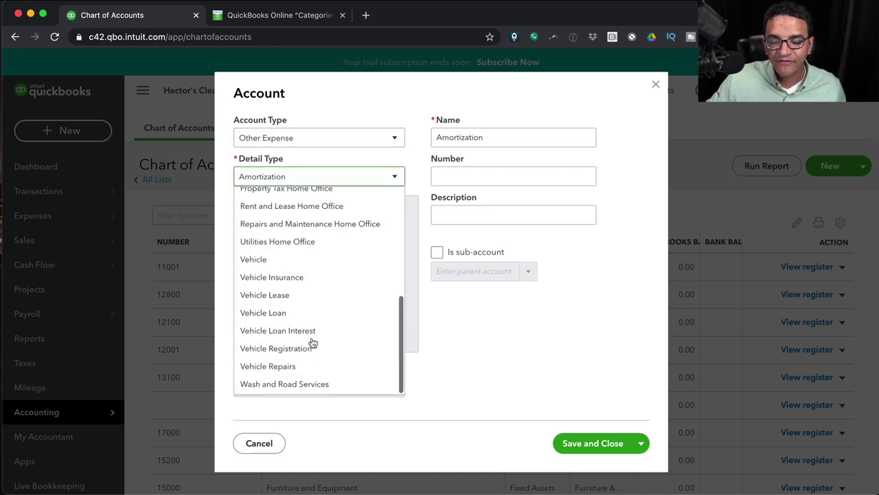
scroll(309, 308, "up", 3)
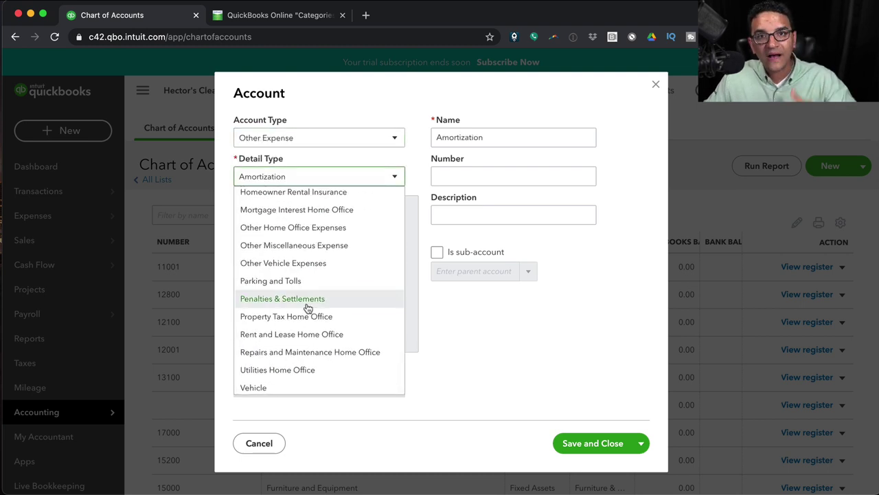
left_click(297, 279)
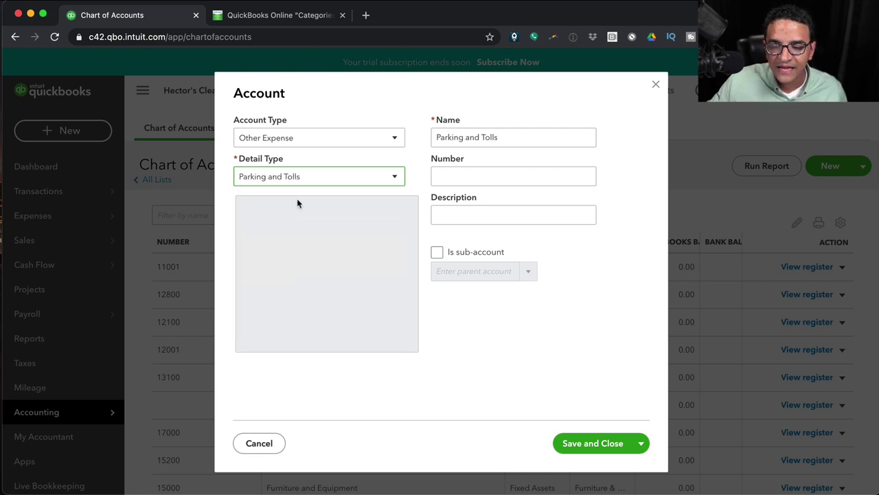
Choose the Property Tax, Rent and Lease, Repairs and Maintenance, and Utilities Home Office detail types in turn to check their descriptions.
left_click(299, 180)
left_click(291, 315)
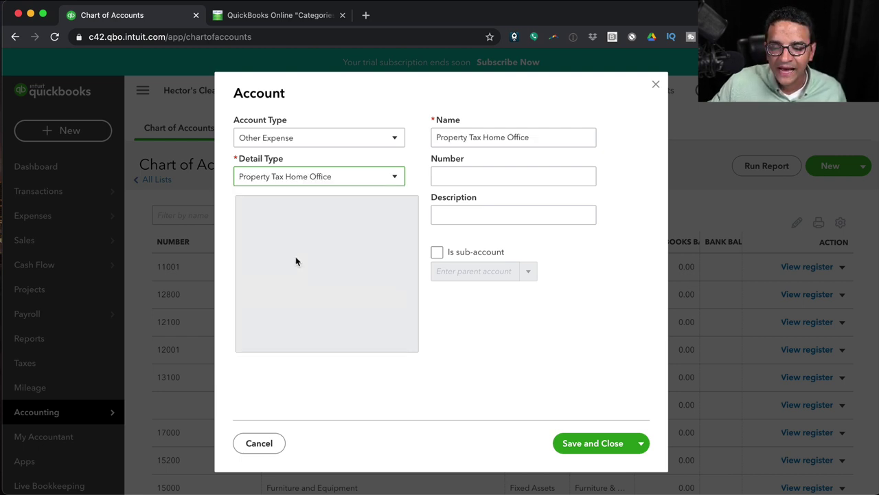
left_click(292, 180)
left_click(288, 334)
left_click(304, 177)
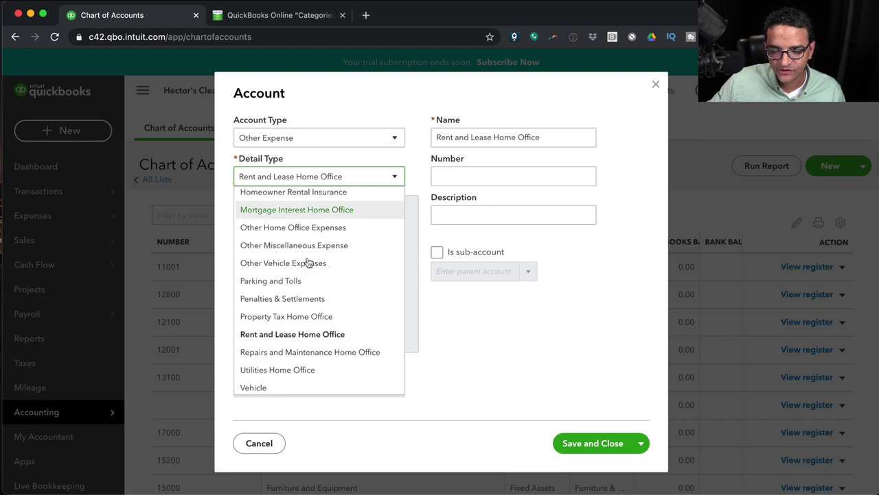
left_click(313, 352)
left_click(294, 176)
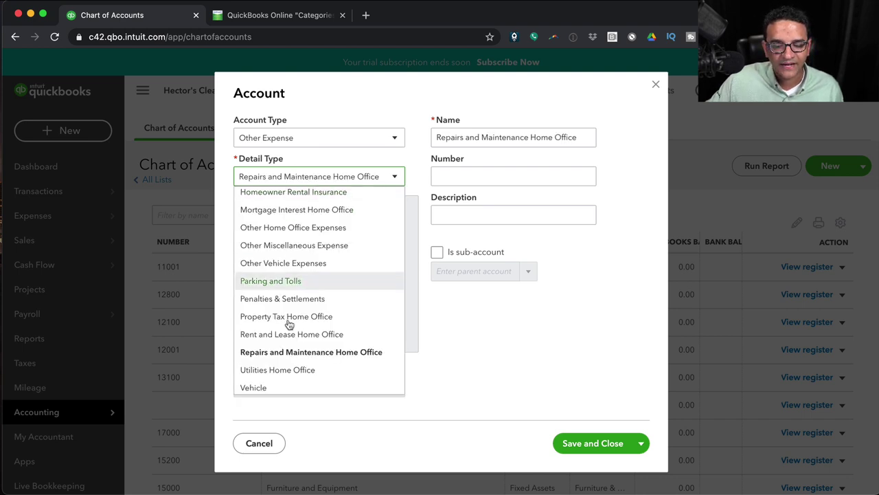
left_click(298, 369)
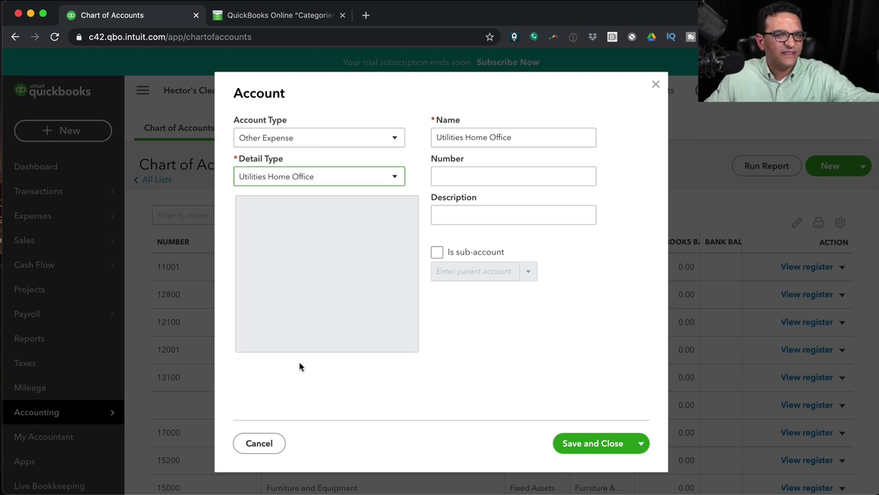
Choose Penalties & Settlements as the Other Expense detail type to review its description.
left_click(306, 179)
scroll(330, 268, "up", 5)
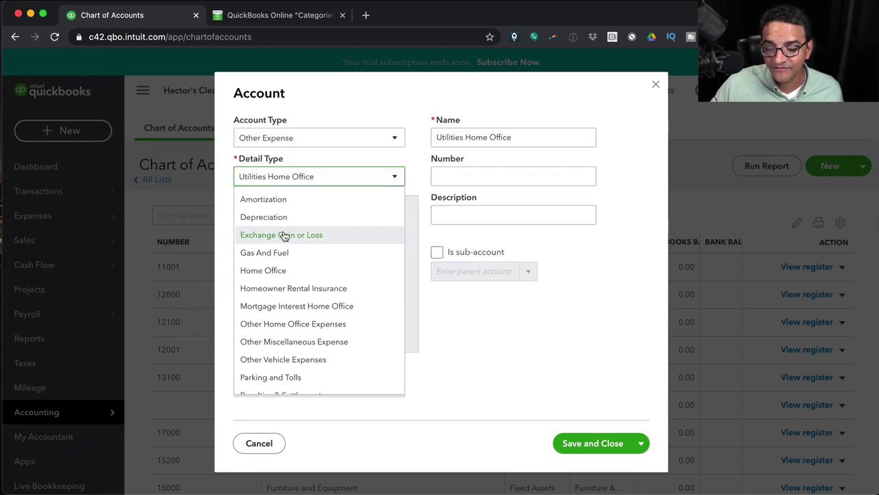
scroll(289, 263, "down", 3)
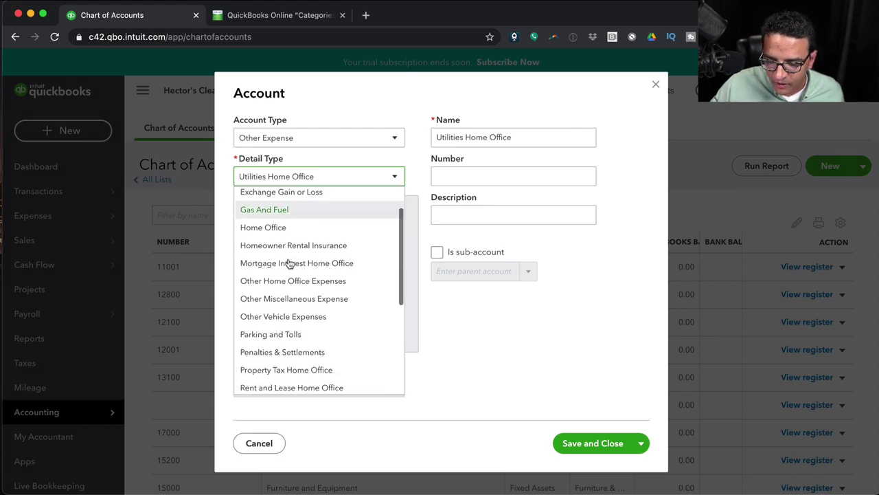
left_click(255, 338)
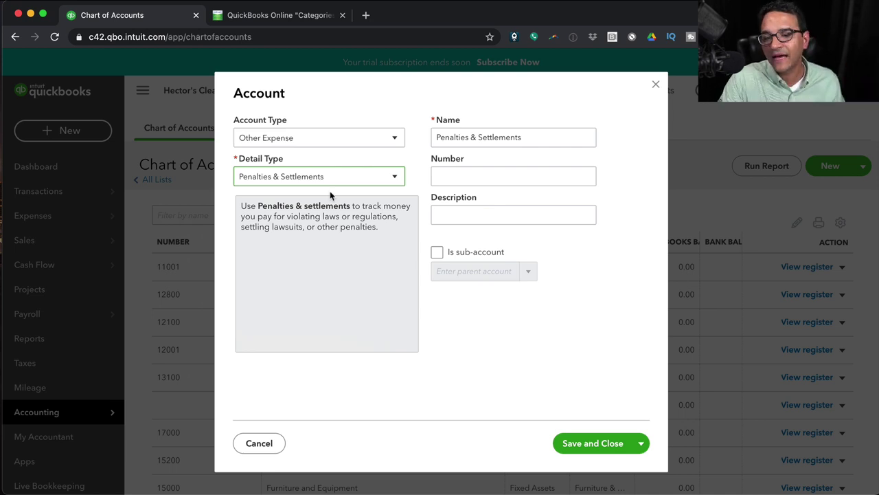
Look through the Other Expense detail types once more and cancel the new account without saving.
left_click(316, 137)
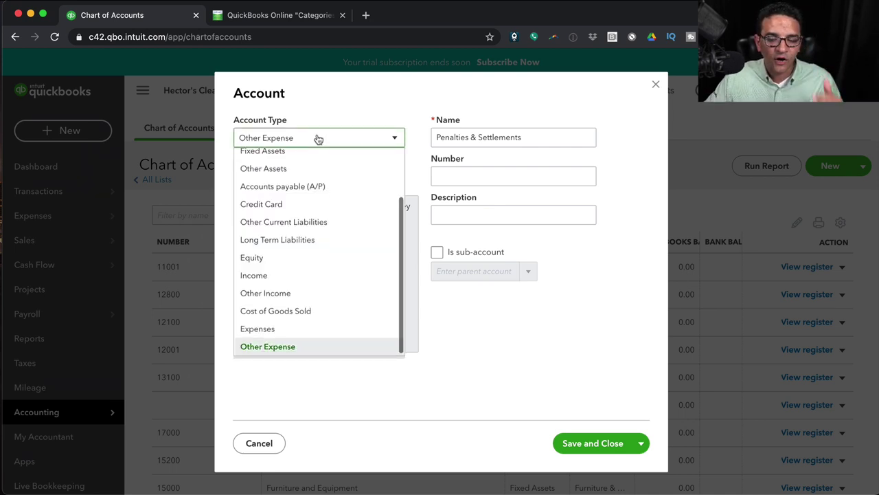
left_click(319, 140)
left_click(319, 140)
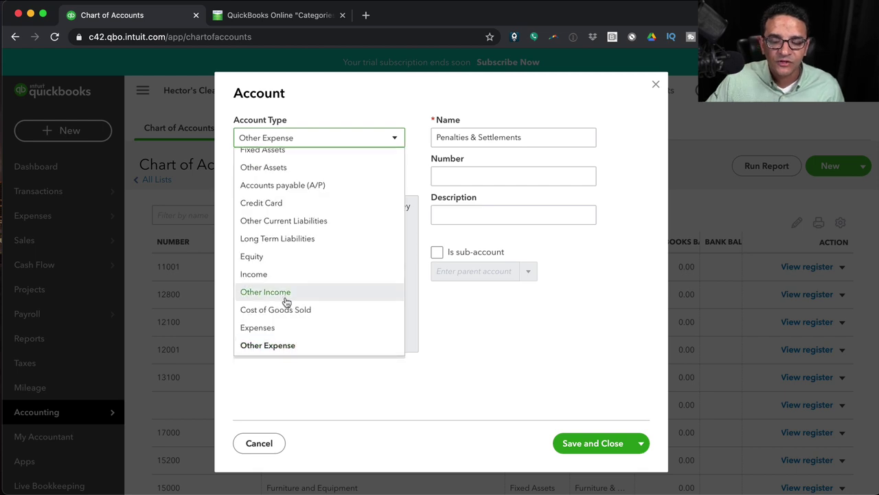
left_click(294, 344)
left_click(309, 178)
scroll(309, 357, "down", 5)
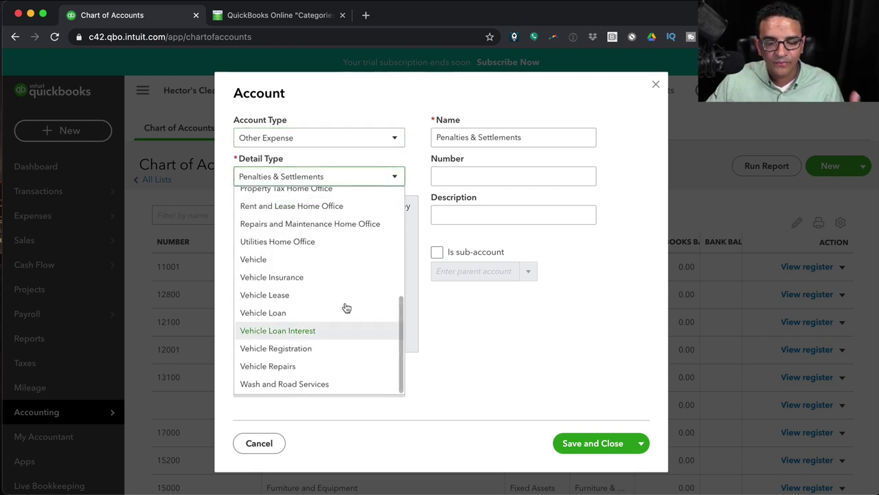
scroll(363, 289, "up", 5)
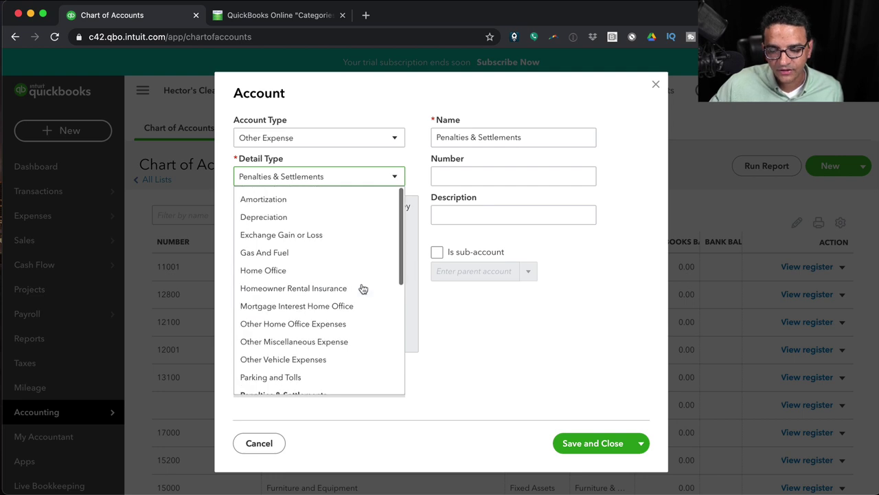
left_click(479, 383)
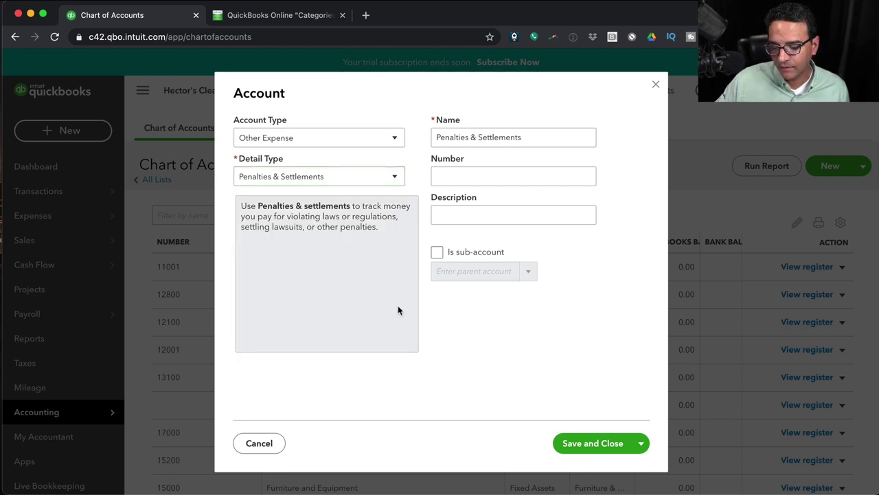
left_click(279, 441)
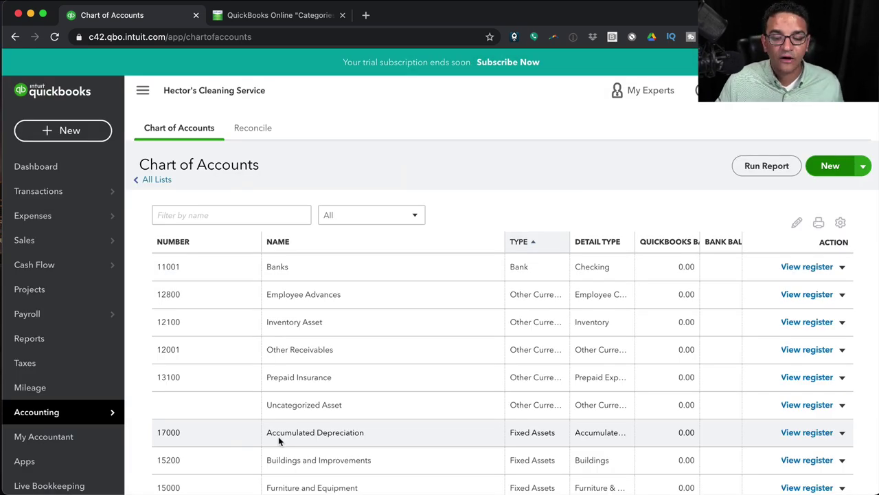
left_click(201, 217)
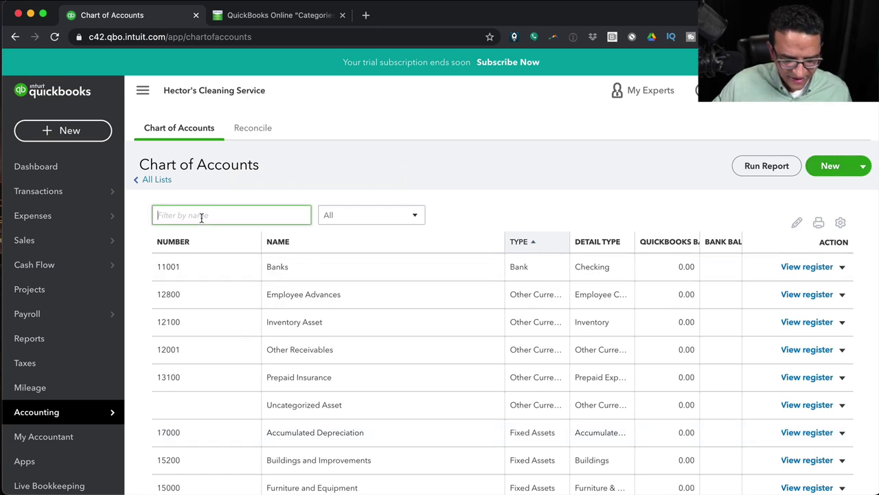
type("ask")
key("BackSpace")
key("BackSpace")
key("BackSpace")
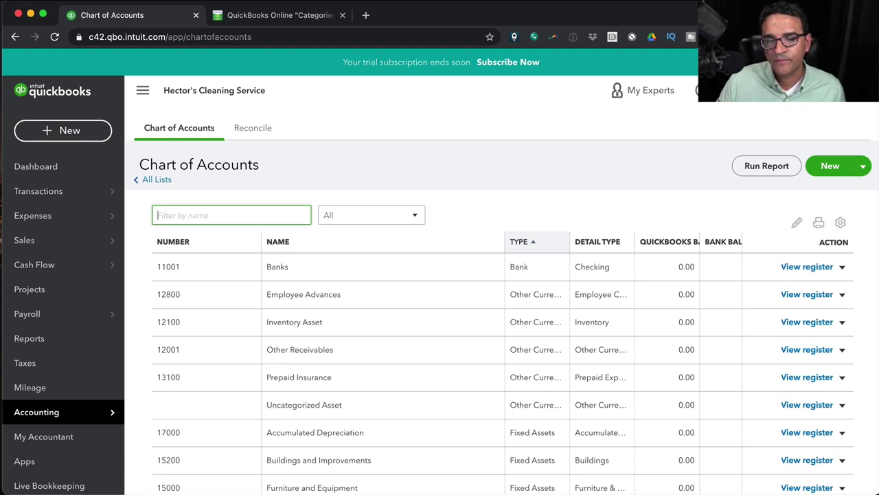
Rename the Uncategorized Asset account as "DO NOT USE!!" and save it.
scroll(336, 382, "down", 1)
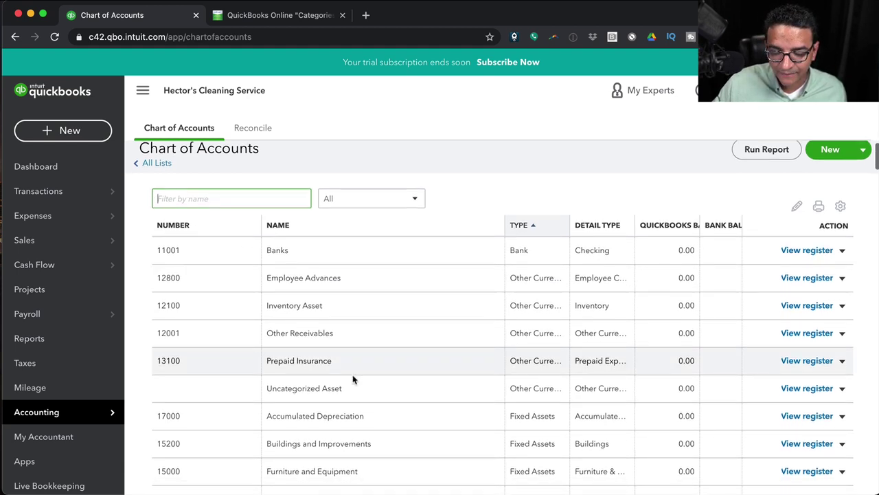
left_click(268, 387)
left_click_drag(268, 386, 368, 395)
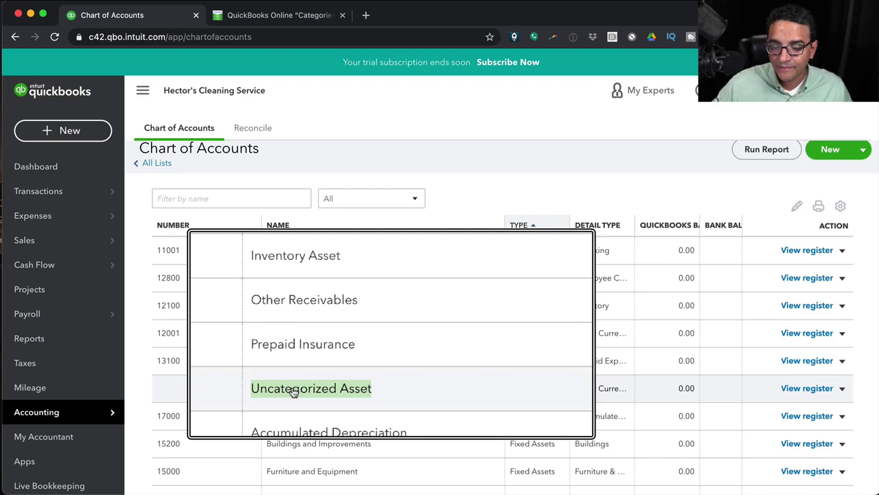
left_click(843, 389)
left_click(763, 408)
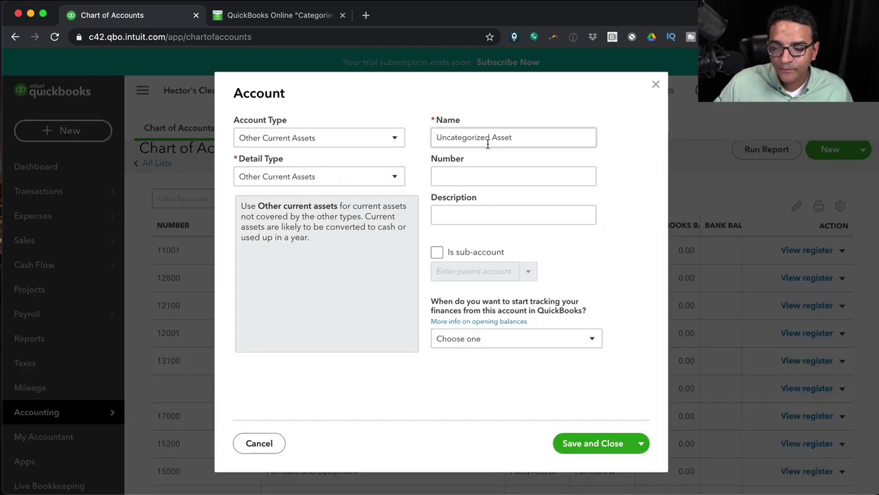
triple_click(488, 143)
type("DO NOT")
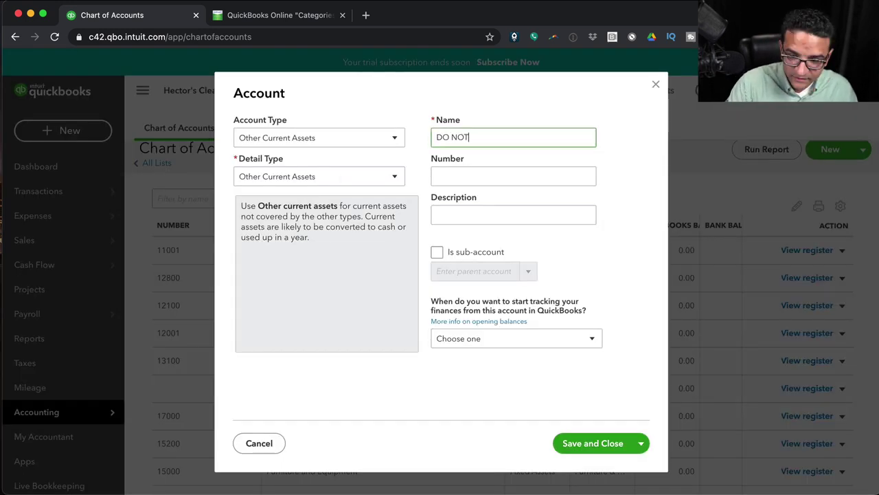
type(" USE!!")
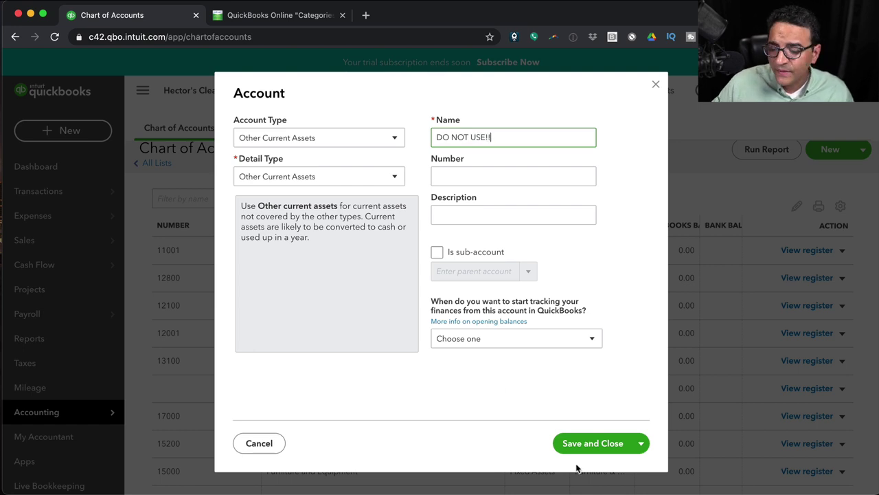
left_click(595, 445)
Try to make the DO NOT USE!! account inactive.
scroll(371, 415, "down", 3)
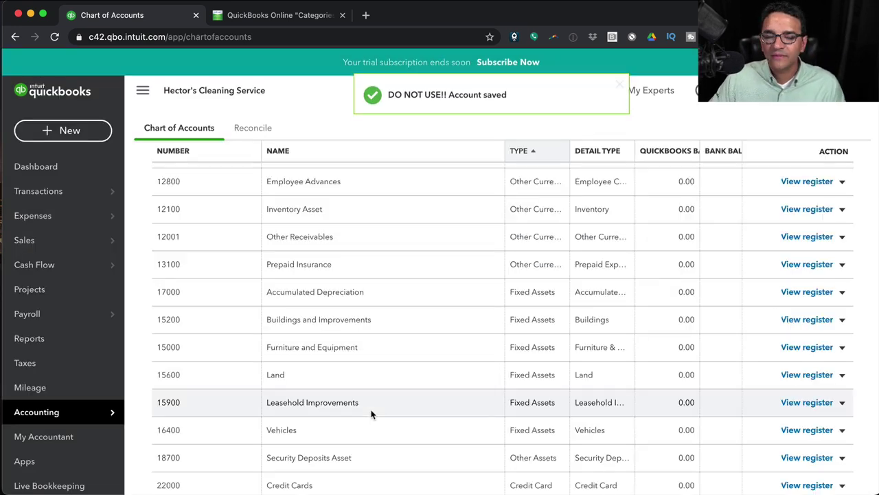
scroll(358, 237, "up", 2)
scroll(358, 232, "up", 1)
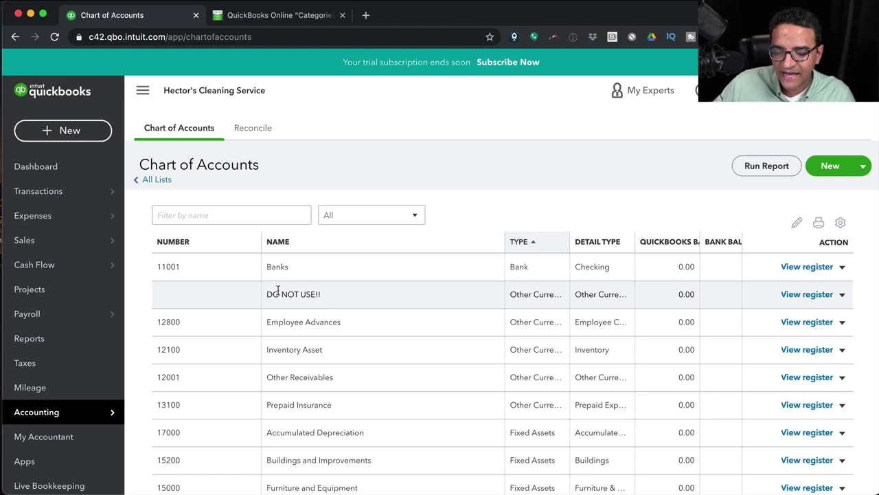
left_click(811, 294)
left_click(842, 294)
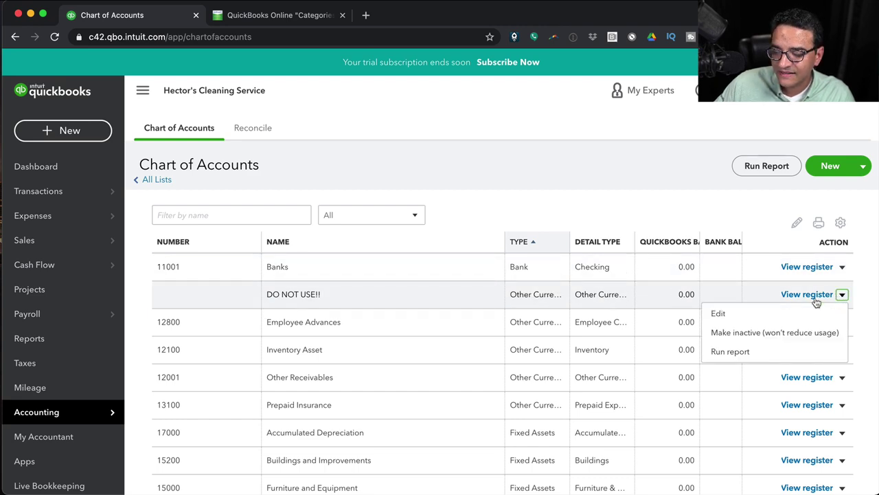
left_click(783, 333)
left_click(506, 296)
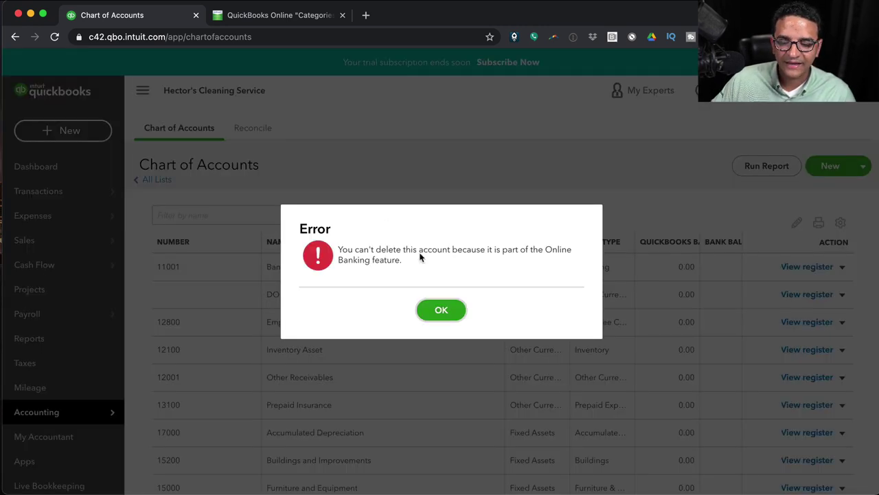
left_click(442, 309)
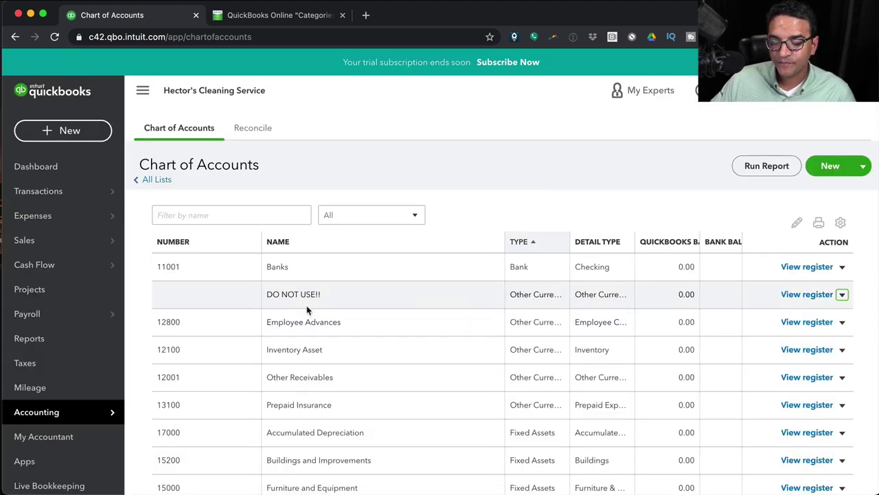
Look through the account list, filter it by the name "recon", and clear the filter.
scroll(309, 309, "down", 15)
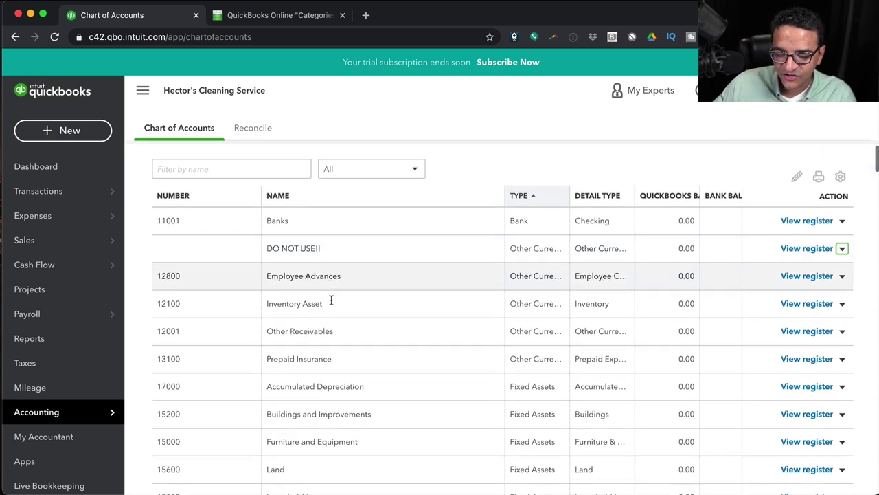
scroll(275, 357, "down", 7)
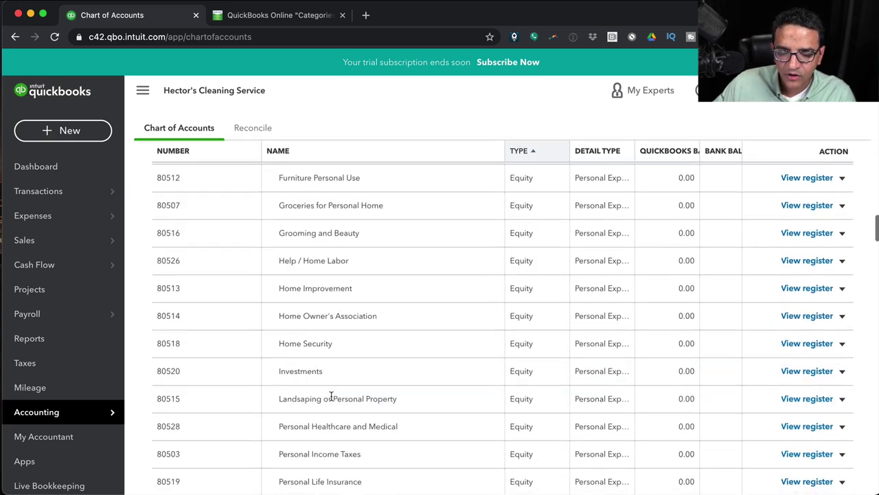
scroll(218, 171, "up", 20)
scroll(218, 171, "up", 2)
left_click(196, 215)
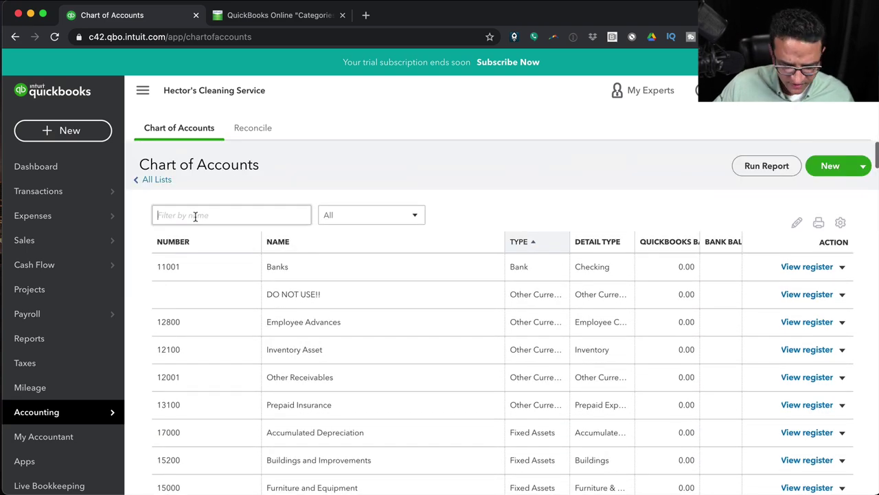
type("recon")
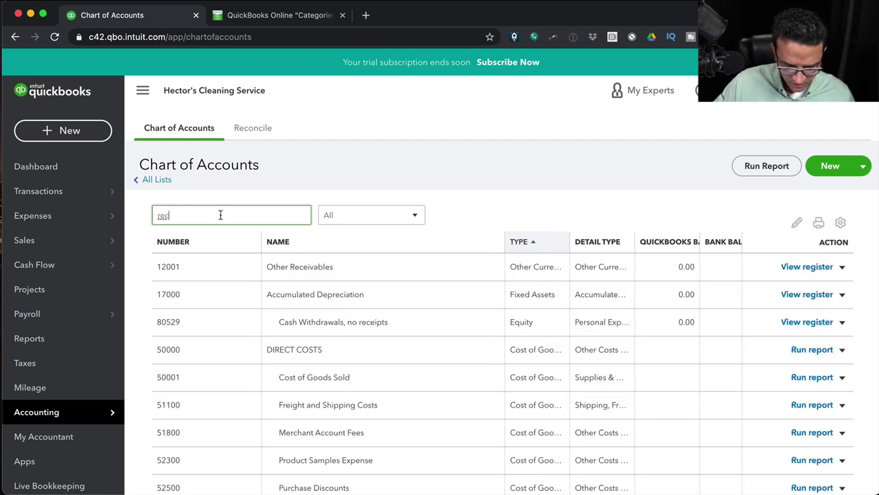
key("super+a")
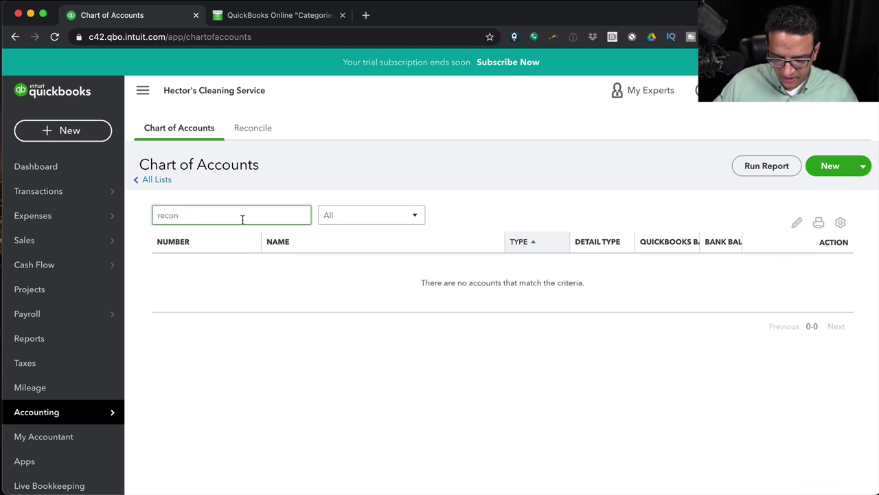
key("BackSpace")
mouse_move(75, 196)
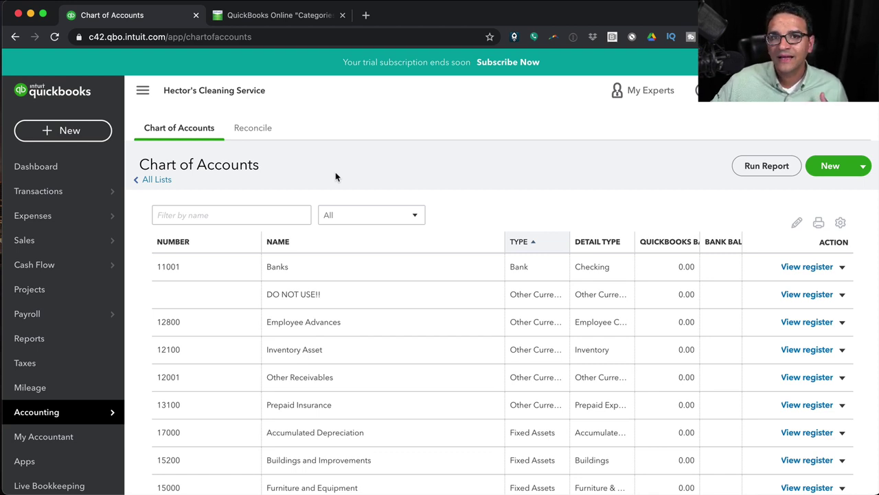
Filter the chart of accounts by "unca" to check the uncategorized accounts, and restore the full list.
left_click(237, 218)
type("unca")
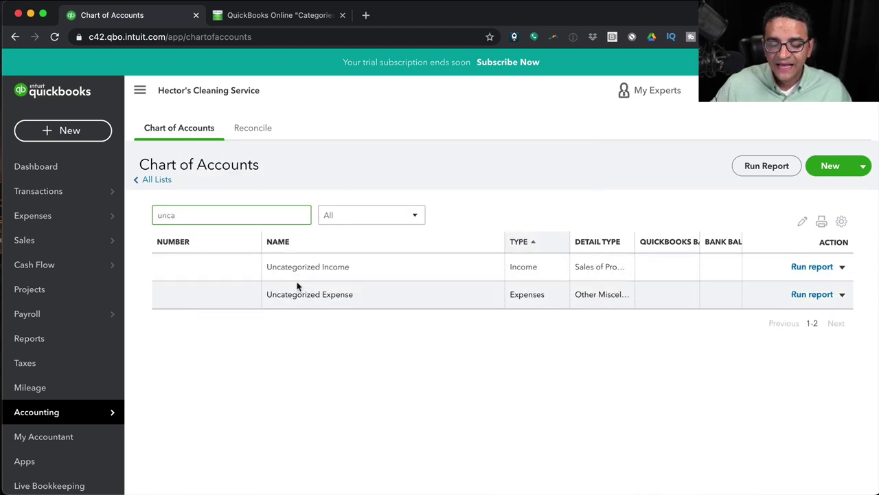
mouse_move(103, 193)
left_click(152, 215)
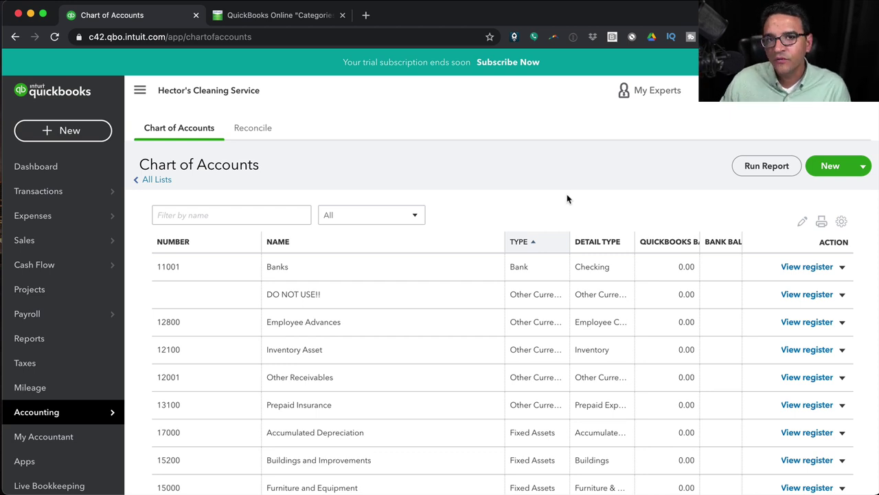
Filter the accounts by "unca" again and try to make Uncategorized Income inactive.
left_click(250, 215)
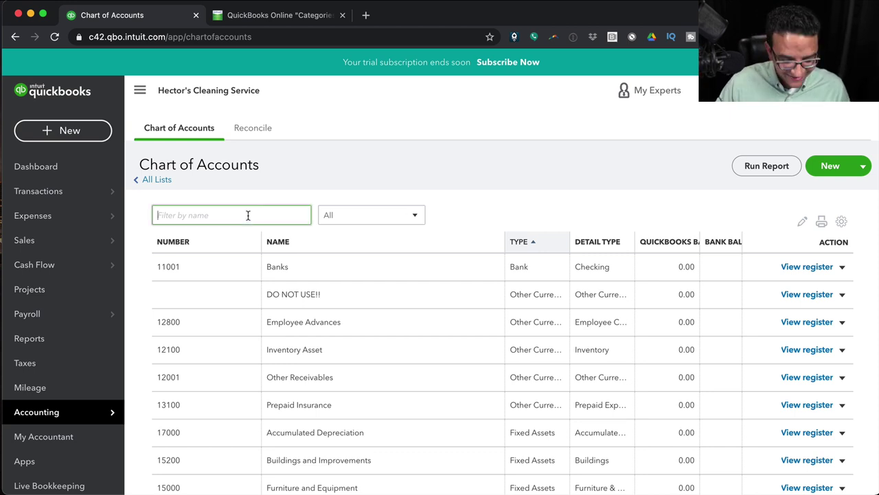
type("unca")
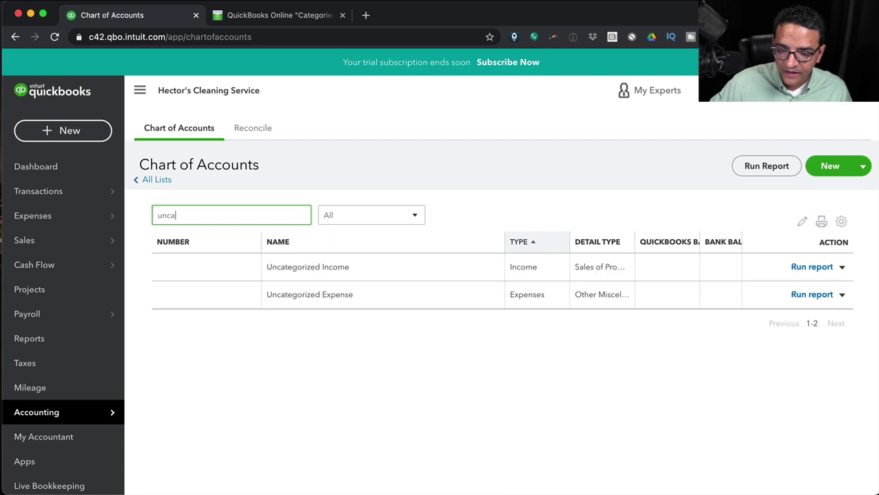
left_click(841, 267)
left_click(738, 305)
left_click(515, 305)
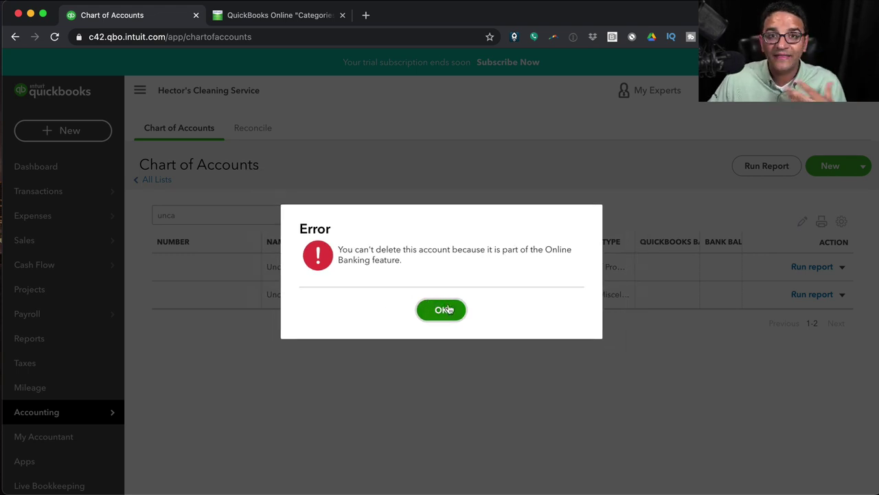
left_click(443, 309)
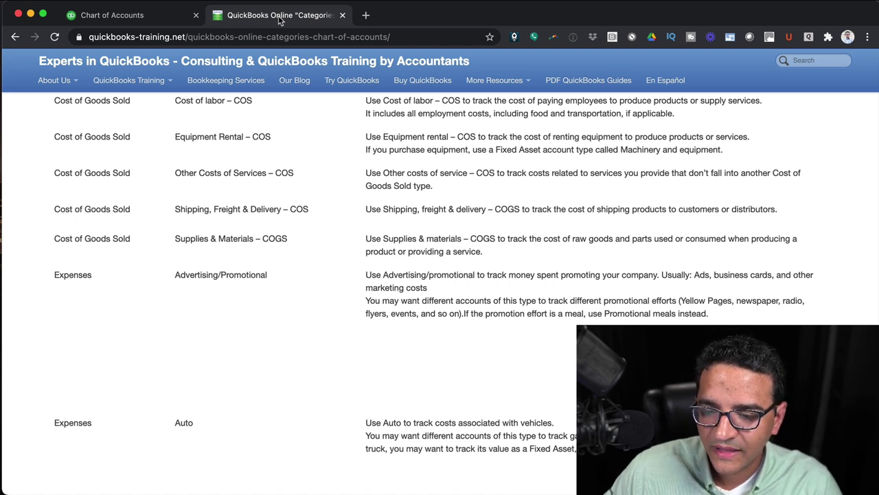
Open the Ultimate Chart of Accounts page linked from the QuickBooks Online "Categories" article and review its sample Profit & Loss and Balance Sheet.
left_click(416, 36)
scroll(457, 226, "up", 15)
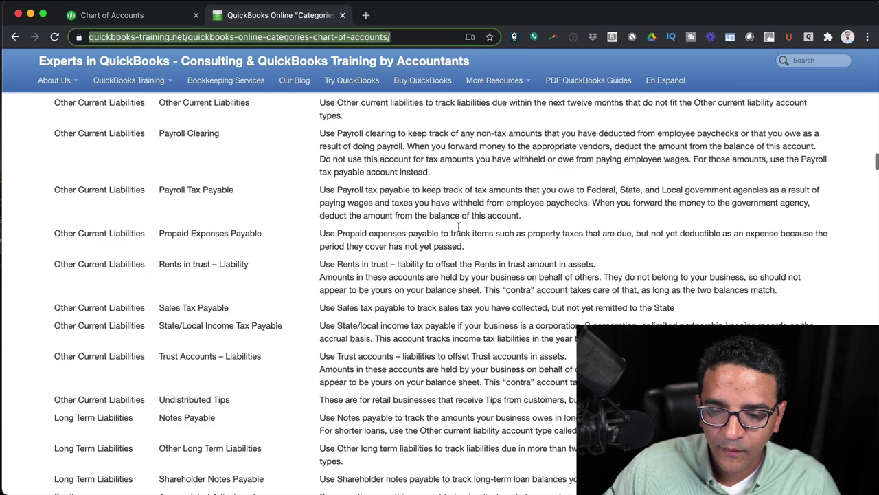
scroll(458, 227, "up", 15)
left_click(329, 321)
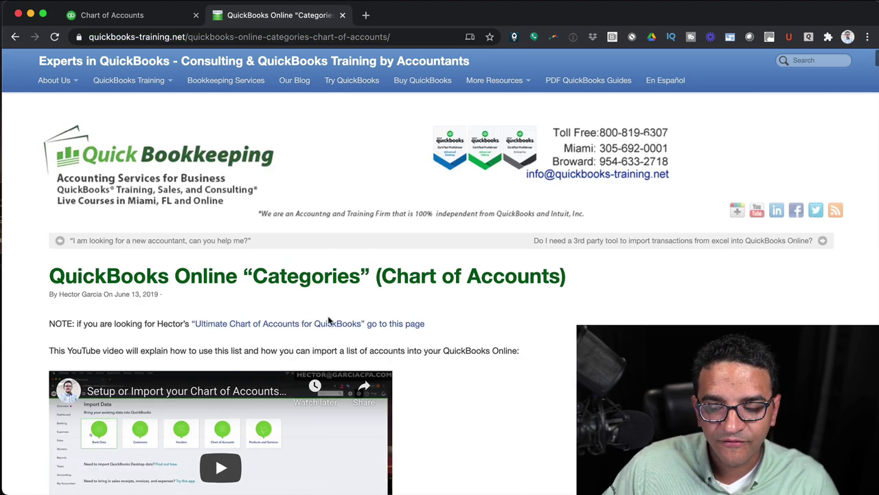
left_click(329, 320)
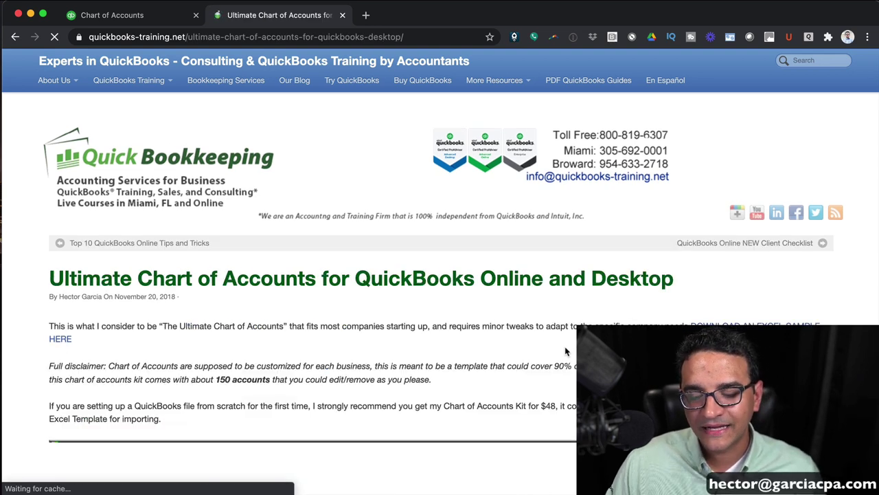
scroll(566, 351, "down", 4)
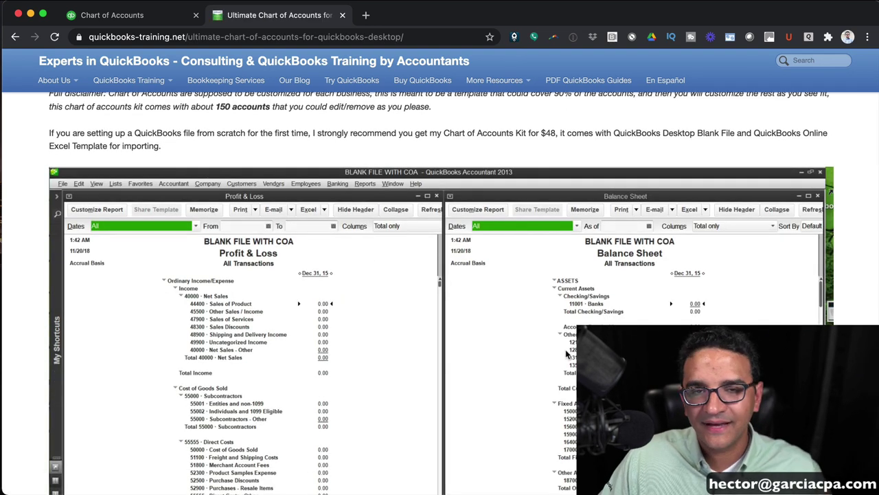
scroll(412, 309, "down", 2)
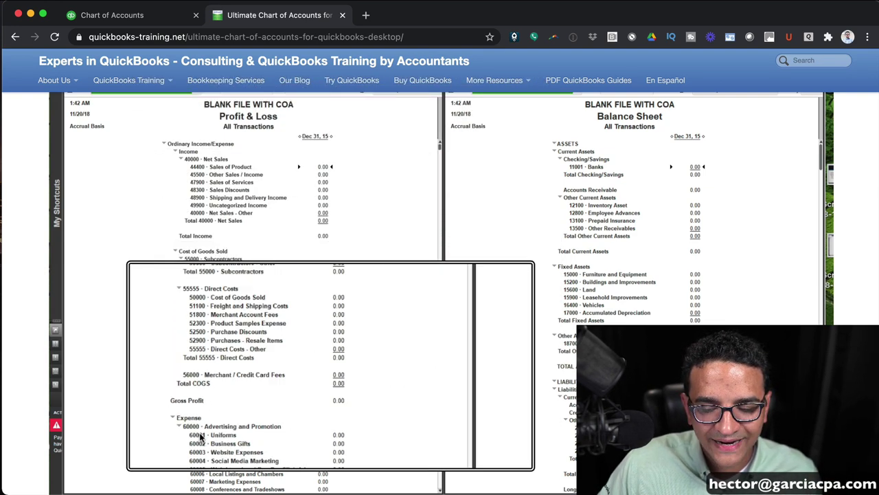
scroll(206, 385, "down", 2)
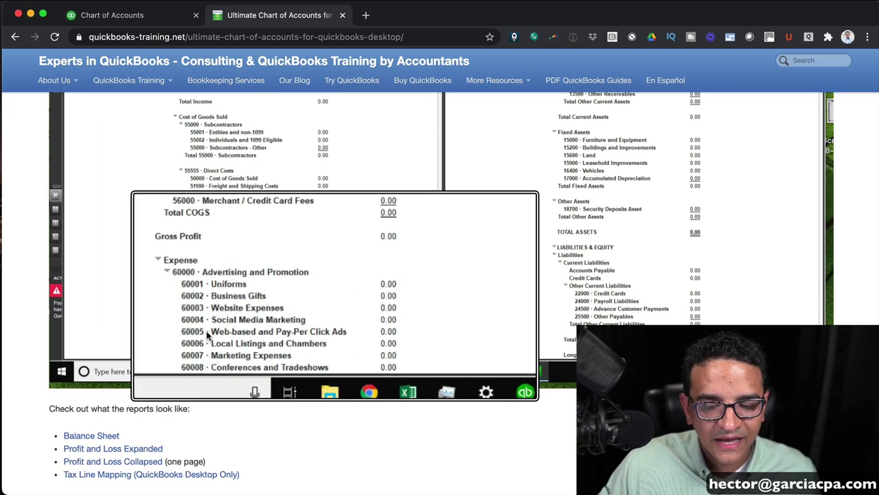
scroll(567, 283, "up", 15)
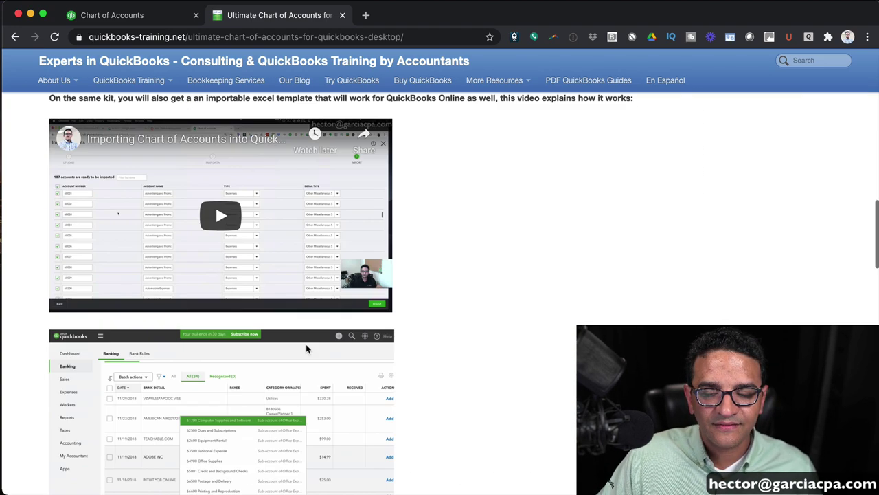